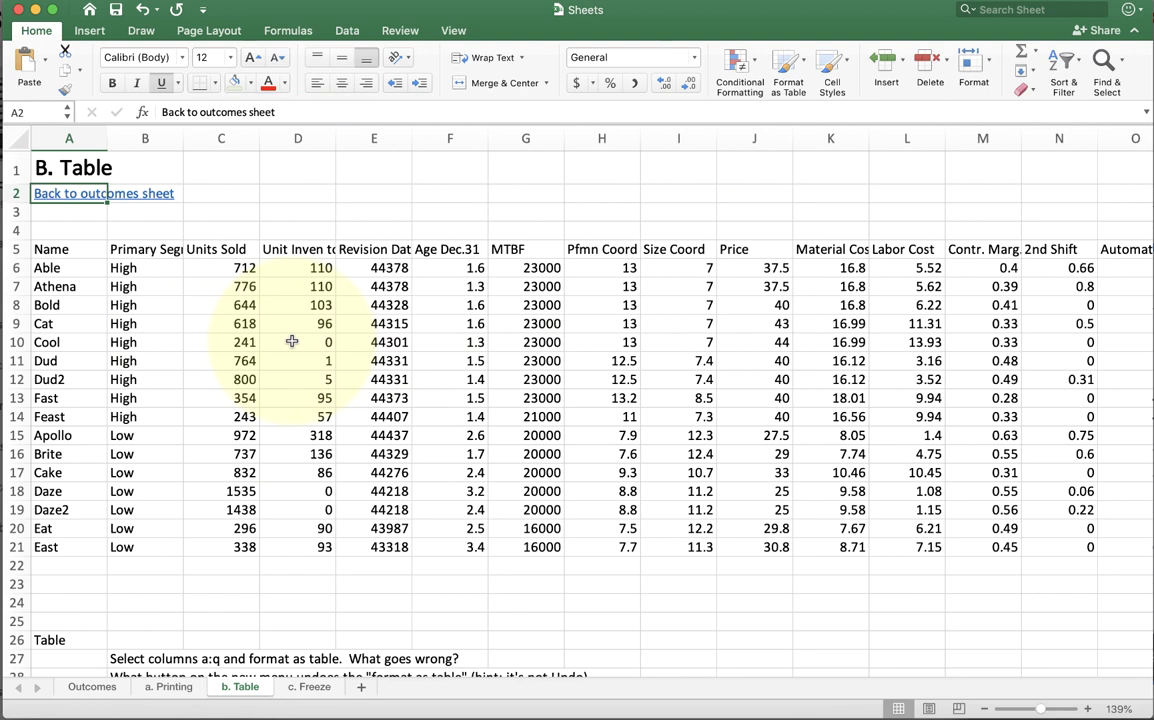
Look over the available table formatting styles and set the sheet zoom to 100%
left_click(787, 66)
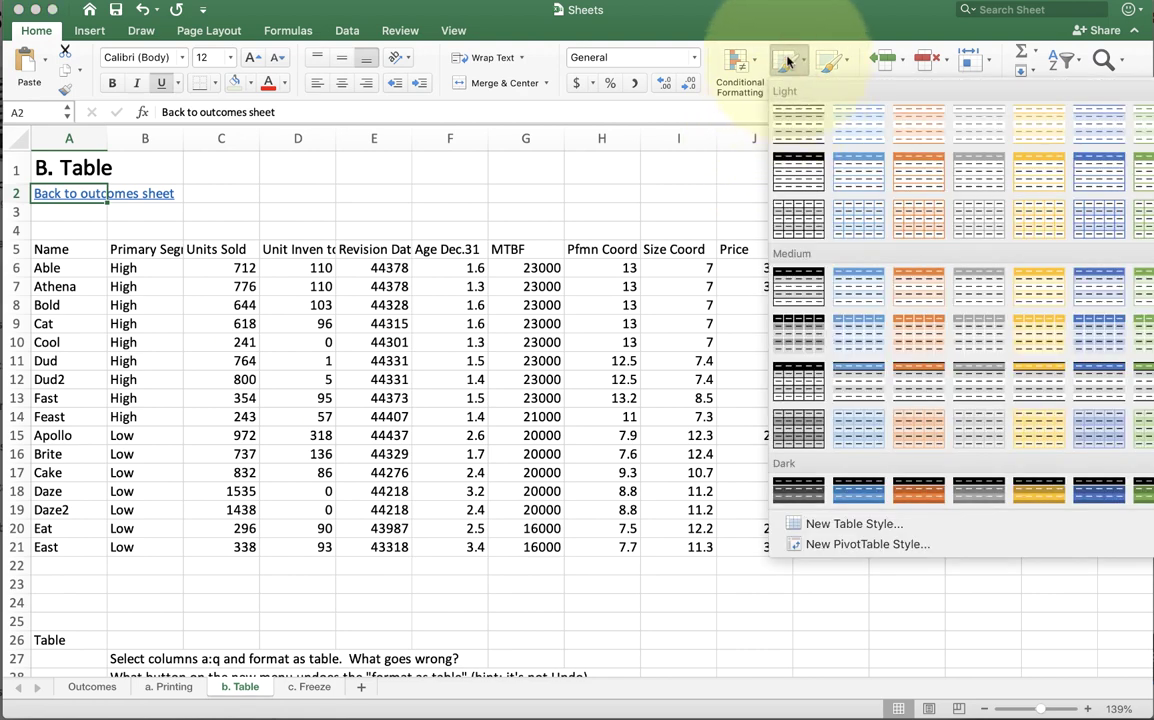
left_click(787, 62)
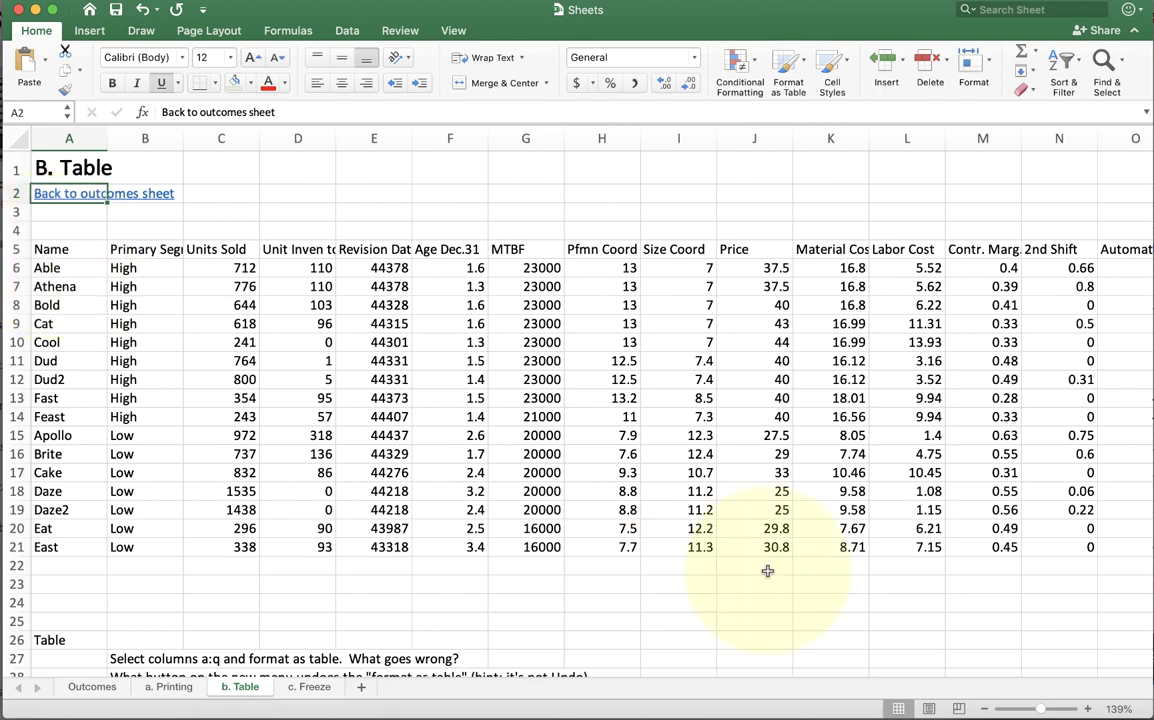
left_click_drag(1043, 712, 1038, 712)
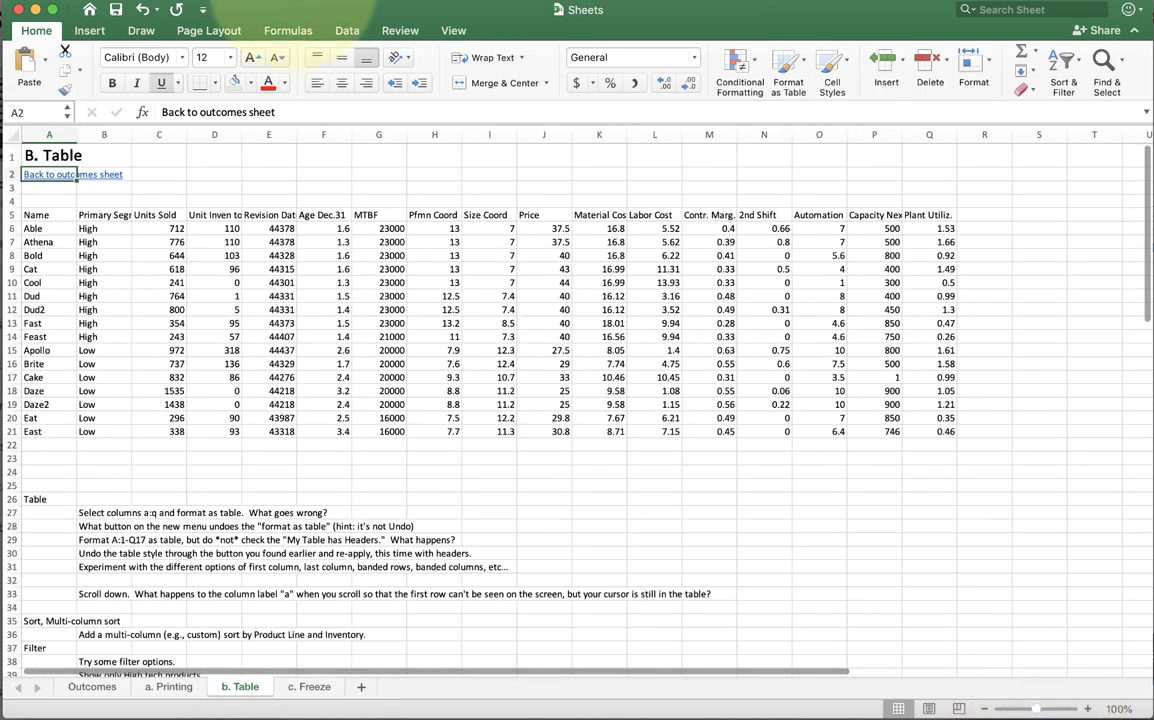
Select the entire columns A through Q and inspect how far the selection extends below the data
left_click(47, 136)
left_click_drag(47, 136, 928, 135)
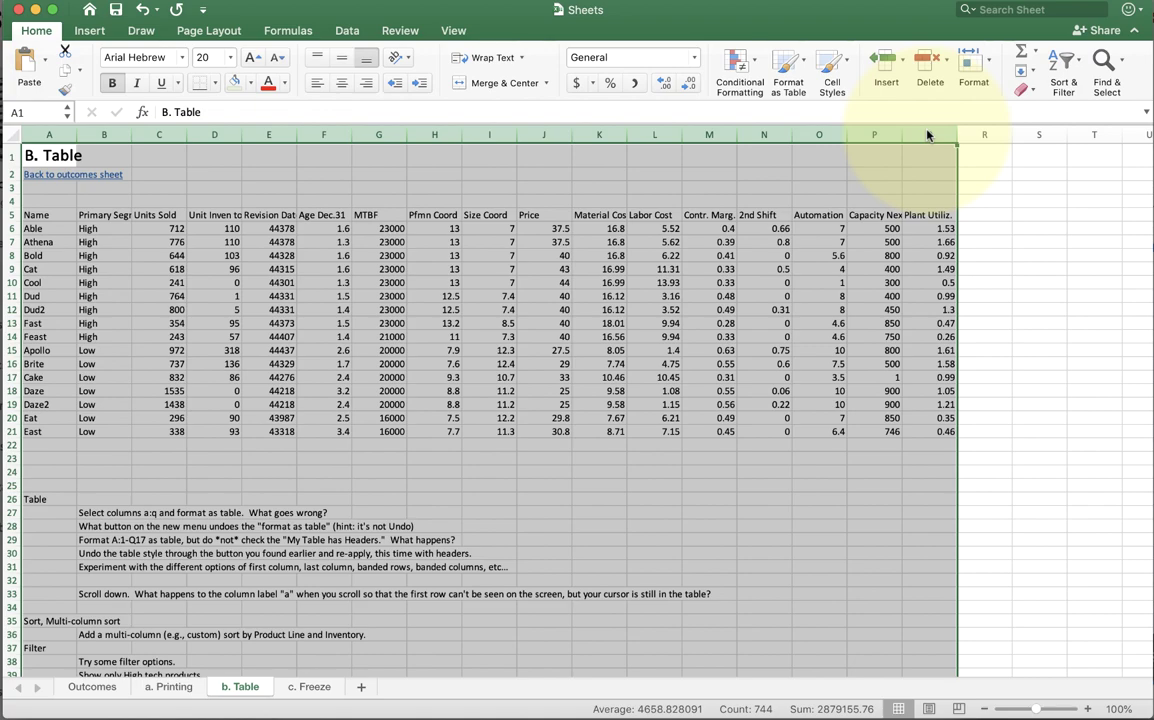
scroll(916, 316, "down", 20)
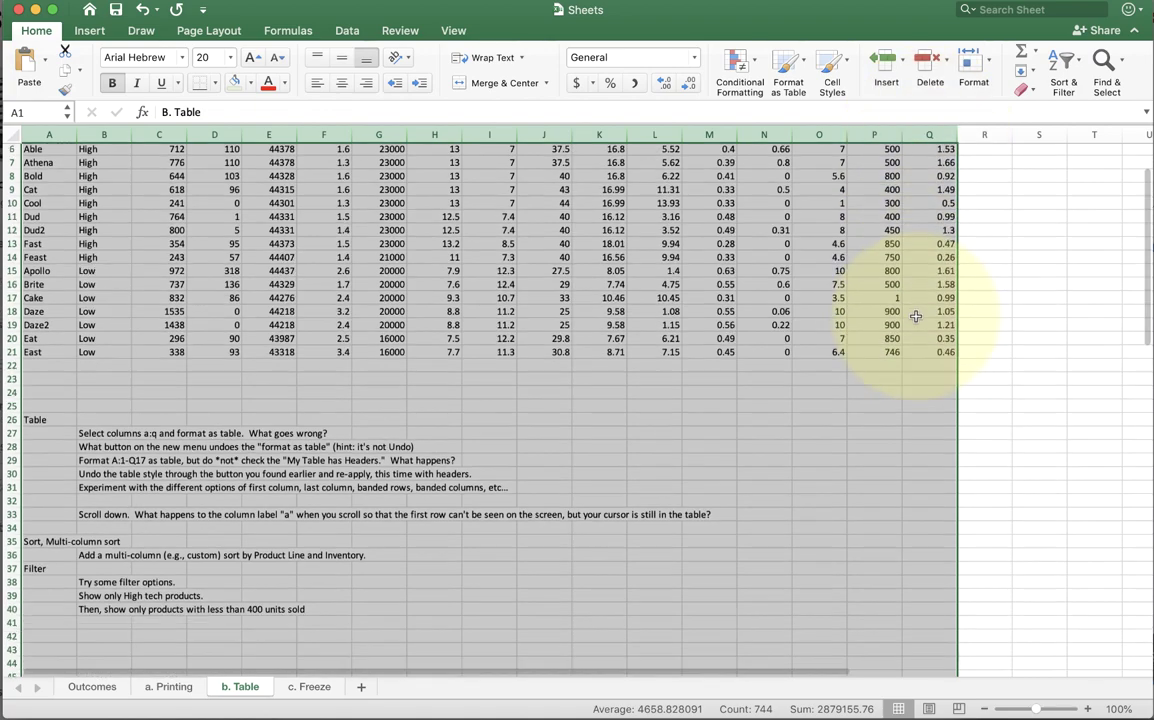
scroll(916, 316, "down", 20)
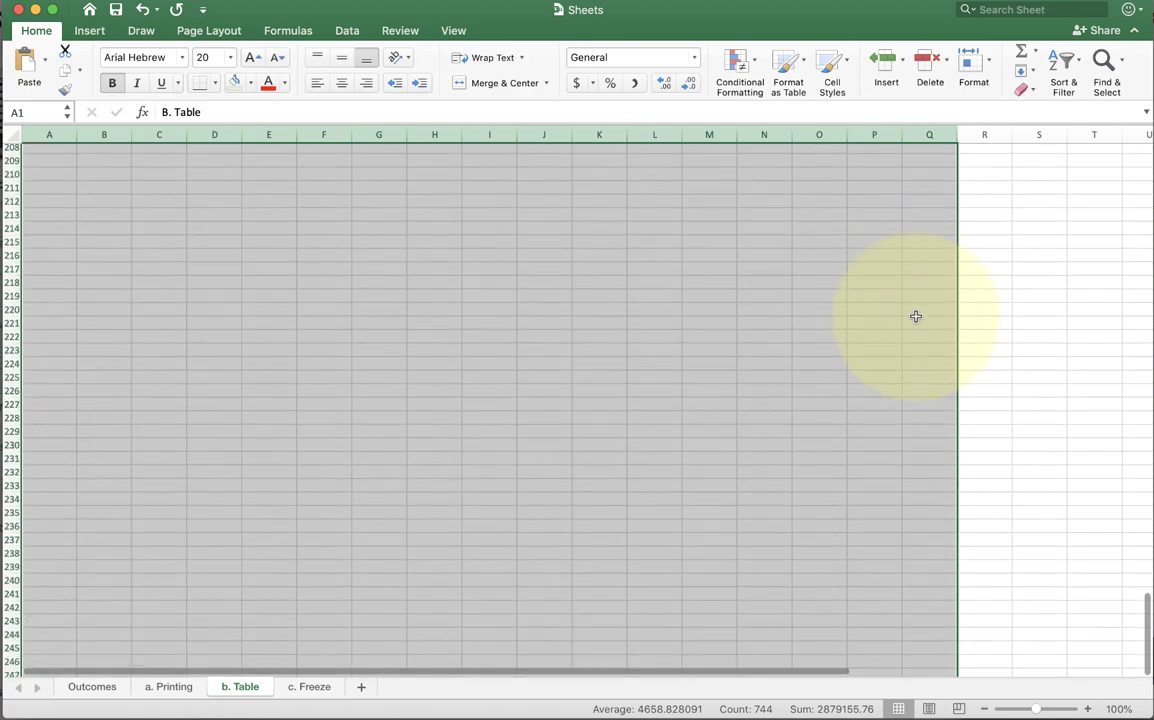
scroll(916, 316, "down", 20)
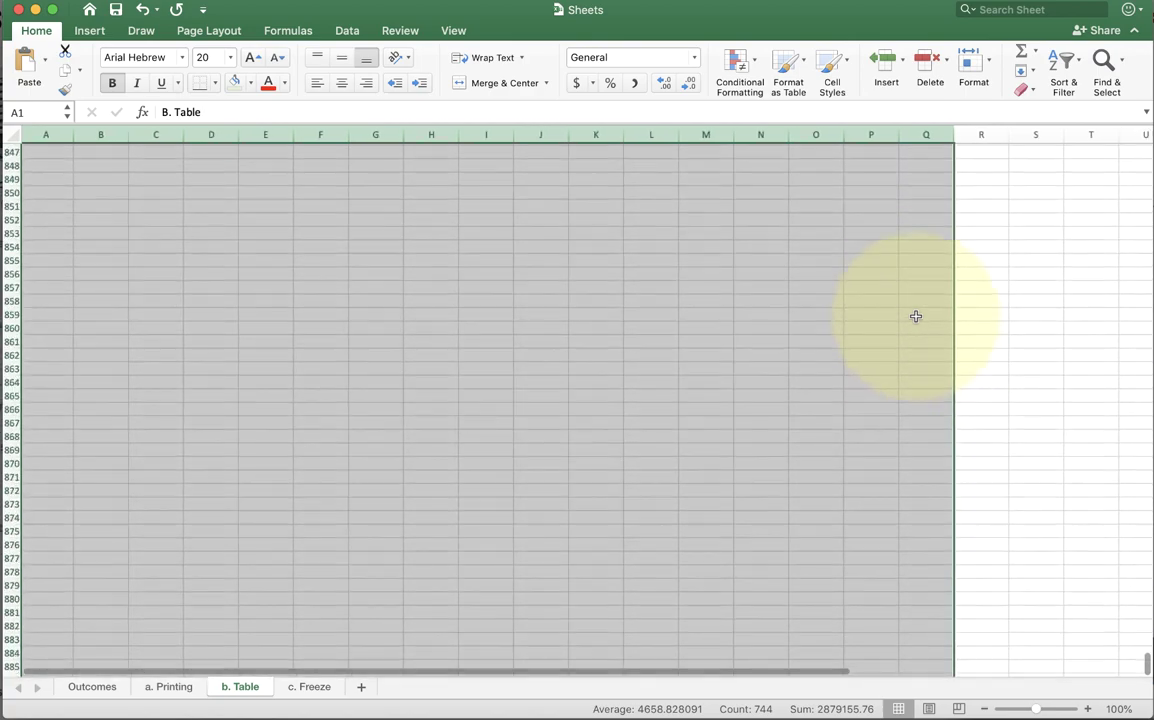
scroll(916, 316, "down", 3)
Return to the start of the sheet and select the data range A5:Q21 including its header row
left_click(877, 432)
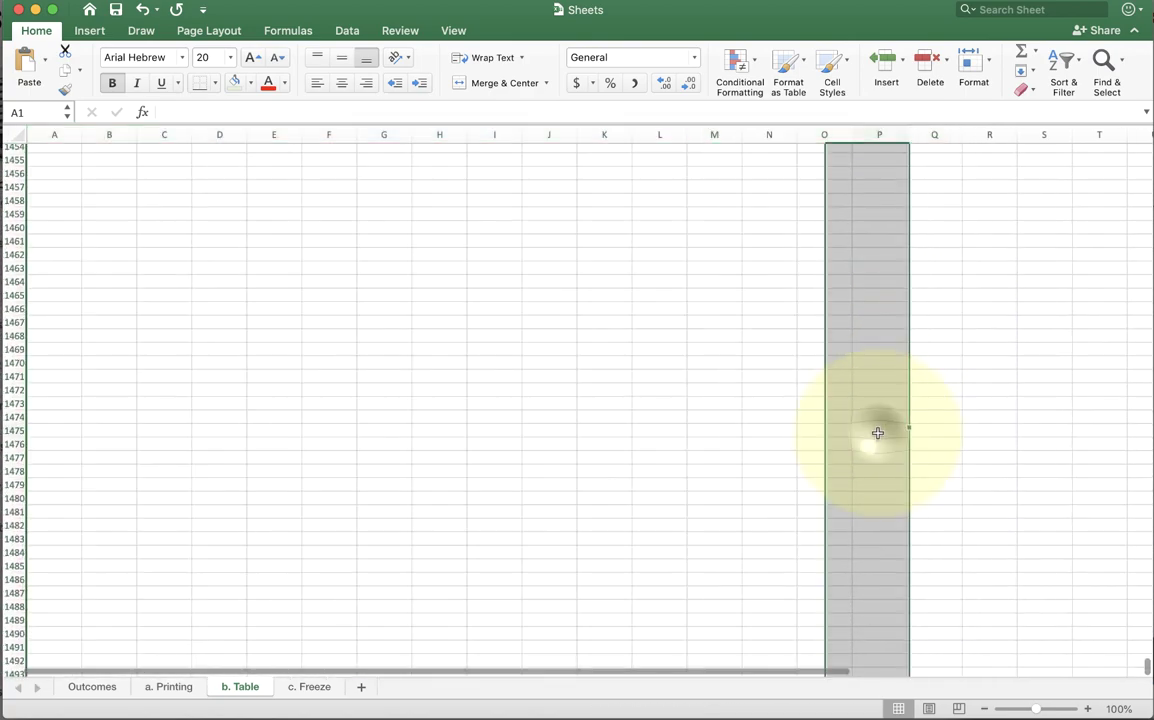
key("ctrl+Up")
key("ctrl+Up")
key("ctrl+Up")
key("ctrl+Up")
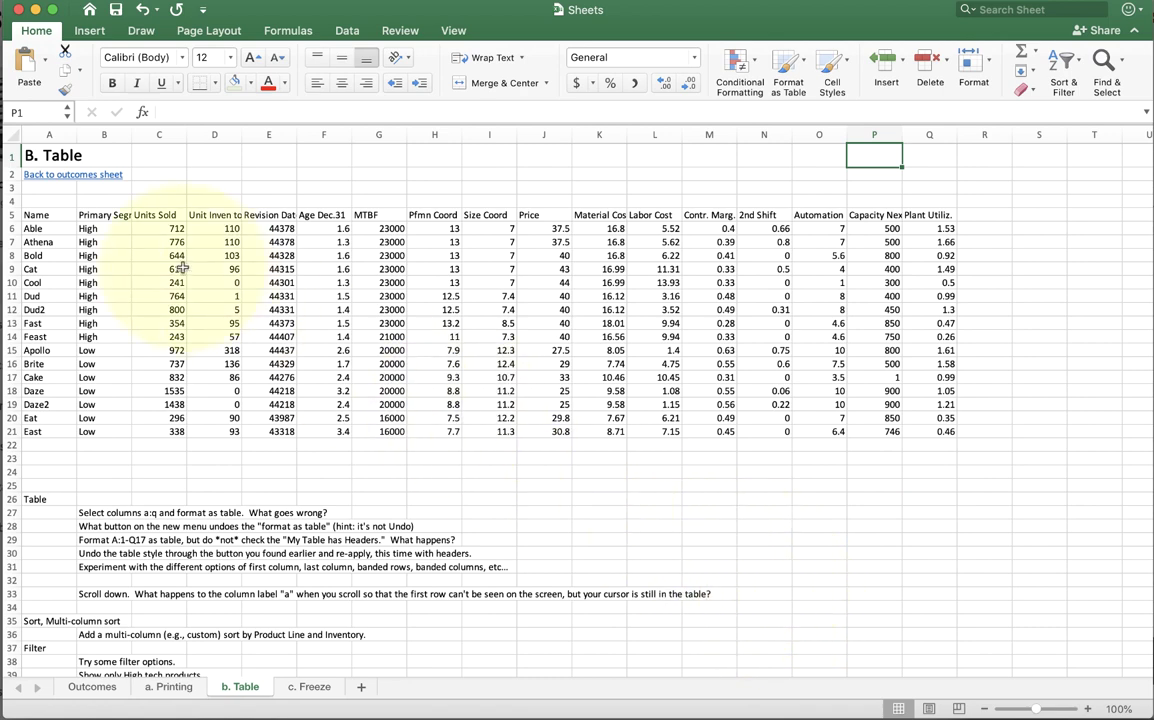
left_click_drag(55, 209, 923, 431)
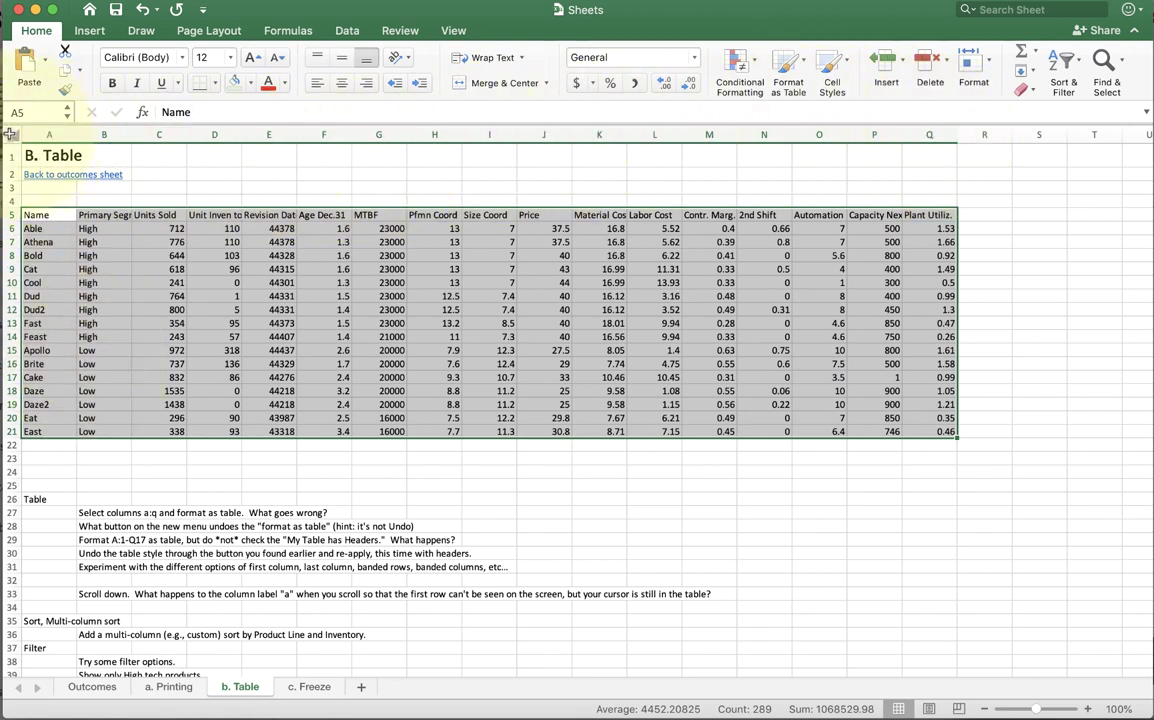
Starting from the Name header in A5, extend the selection to the last column and last row of the data
left_click(51, 215)
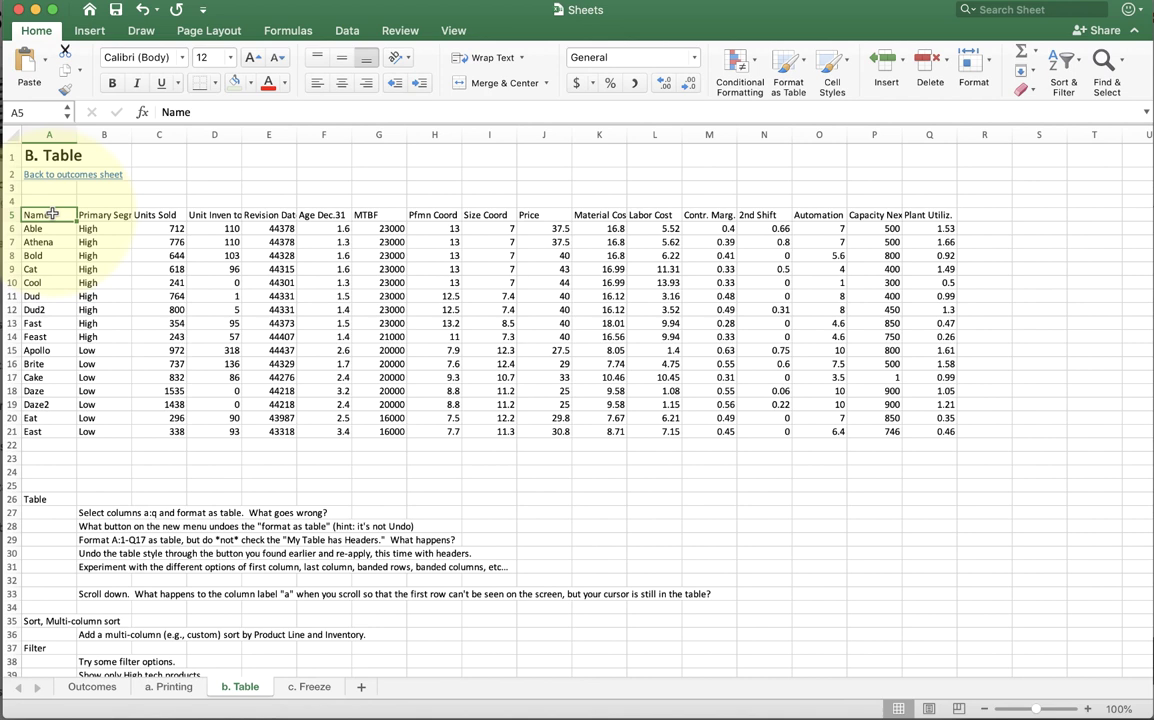
key("ctrl+Right")
key("ctrl+Left")
key("super+shift+Right")
key("super+shift+Down")
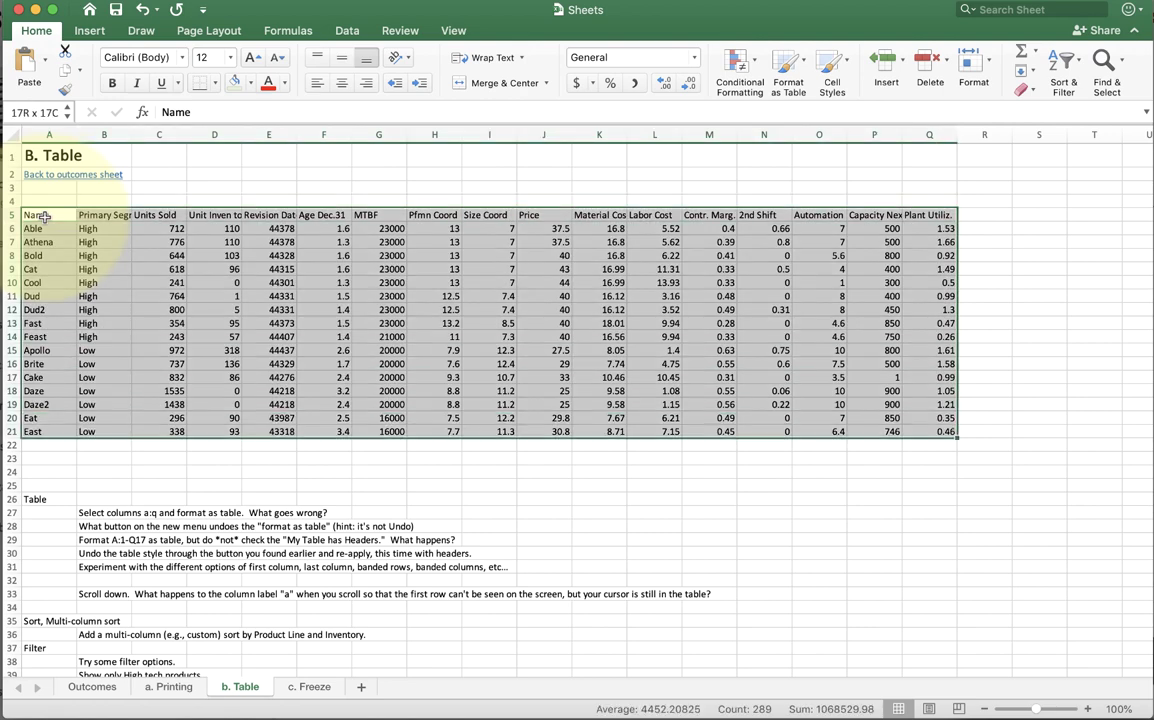
From cell A5, jump back and forth between the outer edges of the data block and return to A5
left_click(44, 216)
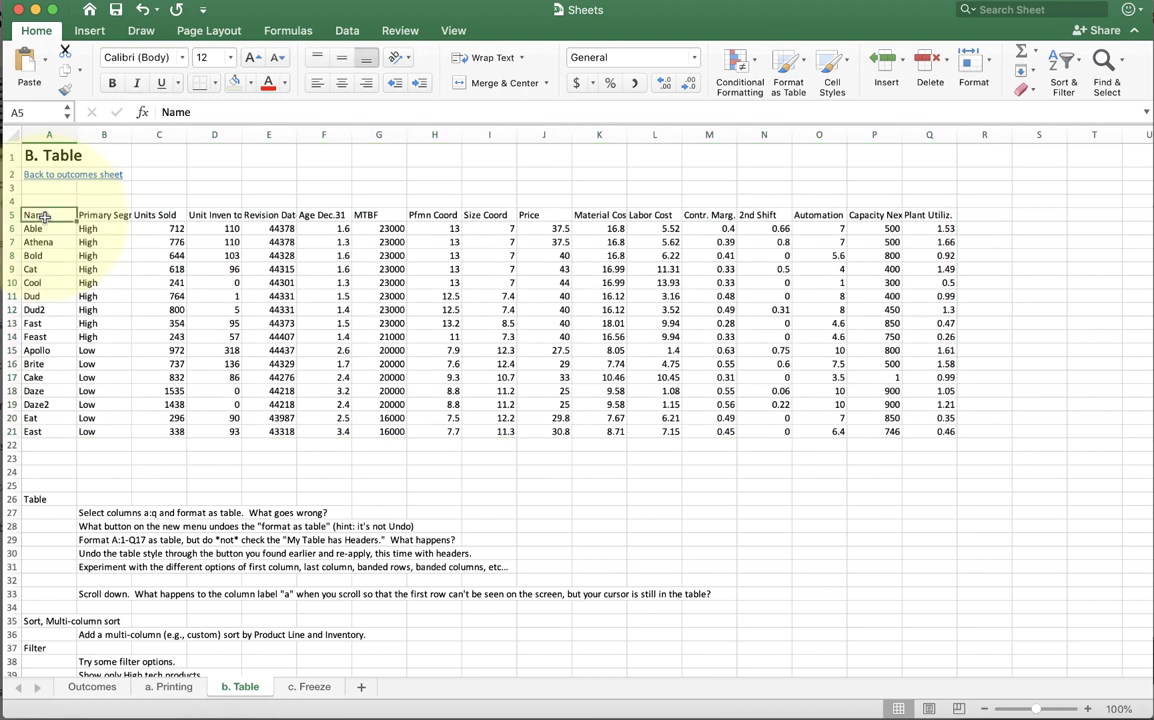
key("super+Right")
key("super+Left")
key("super+Right")
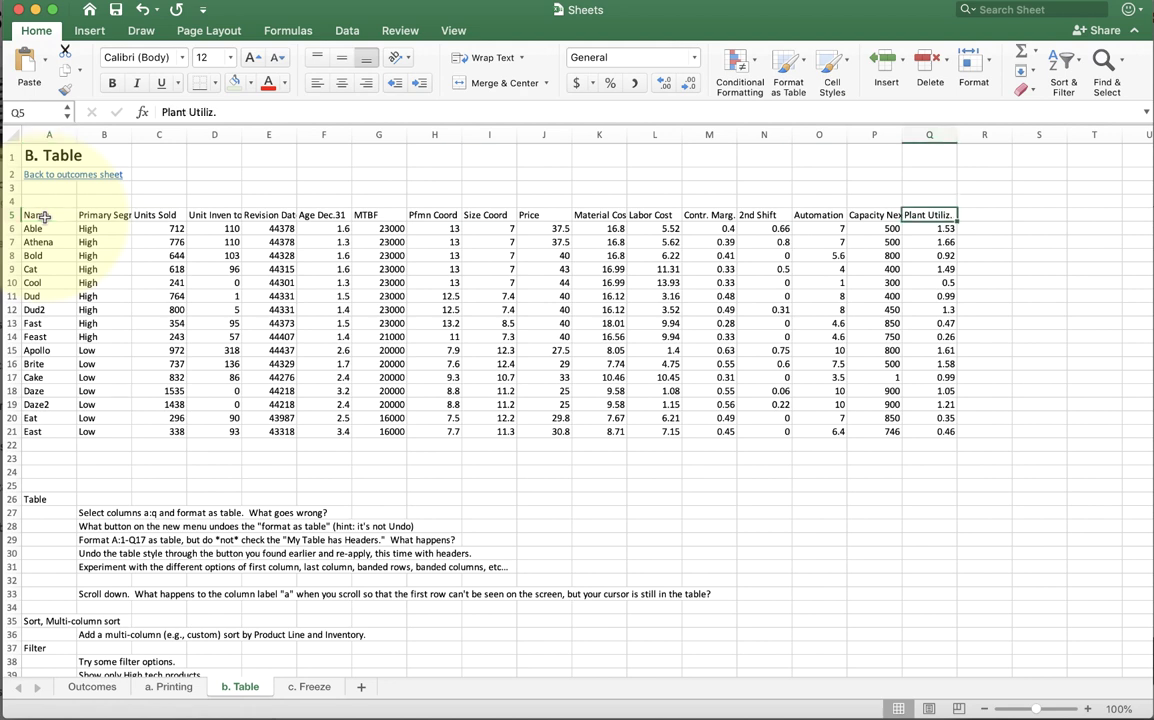
key("super+Left")
key("super+Down")
key("super+Up")
key("super+Right")
key("super+Left")
key("super+Right")
key("super+Left")
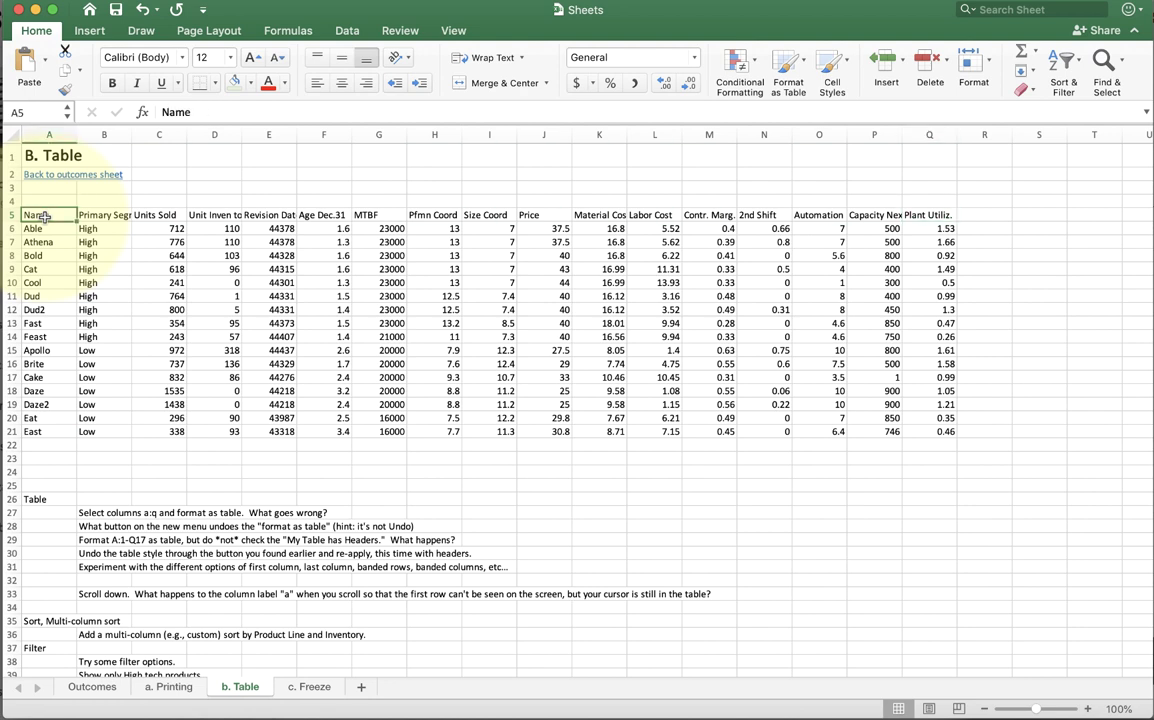
Extend the selection from A5 cell by cell across several columns and rows, and shrink it back again
key("shift+Right")
key("shift+Right")
key("shift+Right")
key("shift+Down")
key("shift+Down")
key("shift+Down")
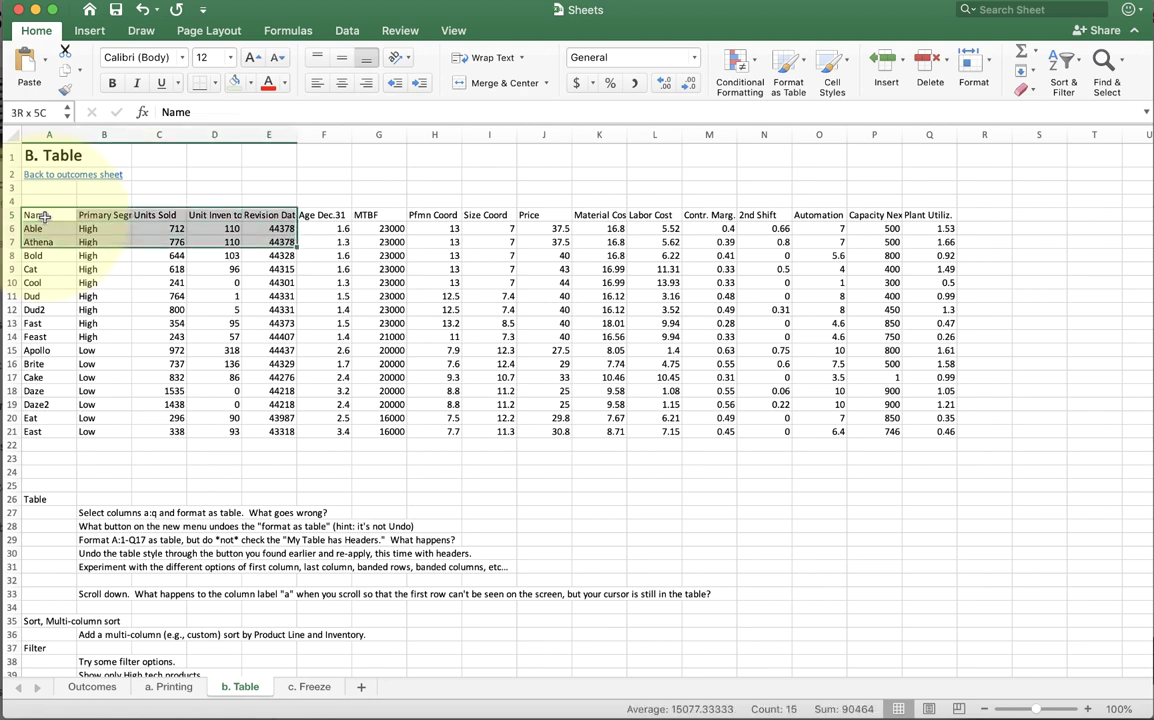
key("shift+Left")
key("shift+Left")
key("shift+Left")
key("shift+Up")
key("shift+Up")
key("shift+Up")
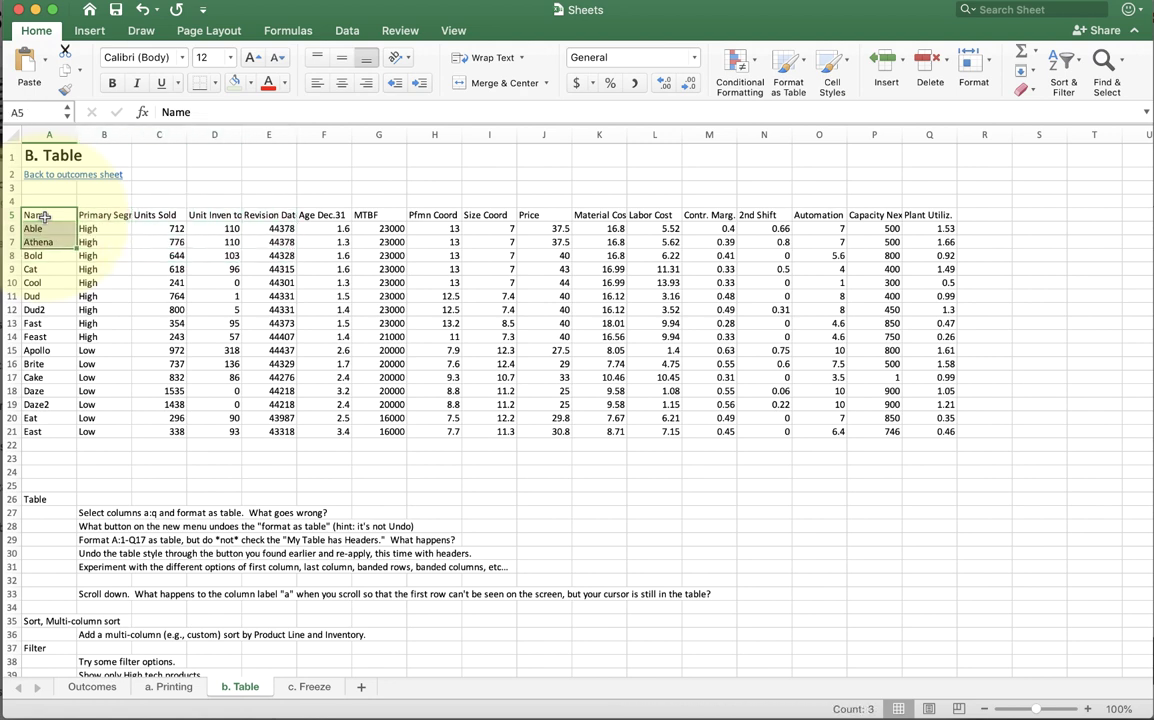
Return to cell A5 and select the whole contiguous data region around it at once
key("Up")
key("Down")
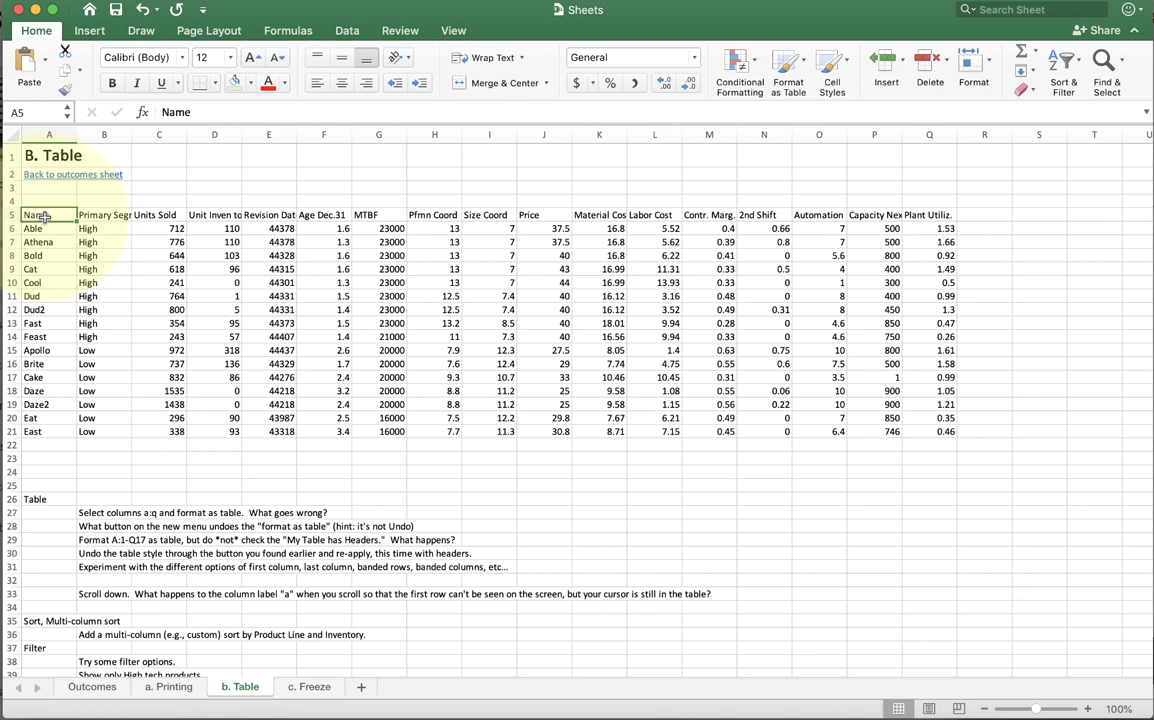
key("ctrl+a")
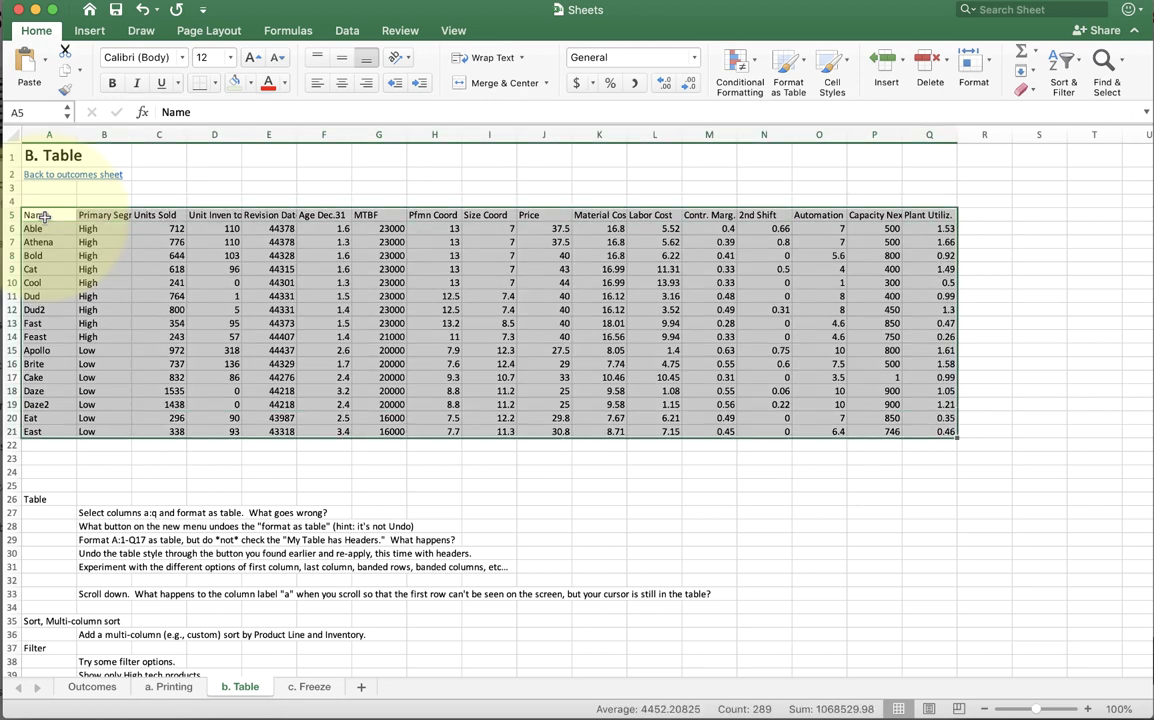
Clear the product name in A12 and extend the selection from A5 past the gap to cover A5:Q21
left_click(46, 311)
left_click_drag(46, 311, 45, 208)
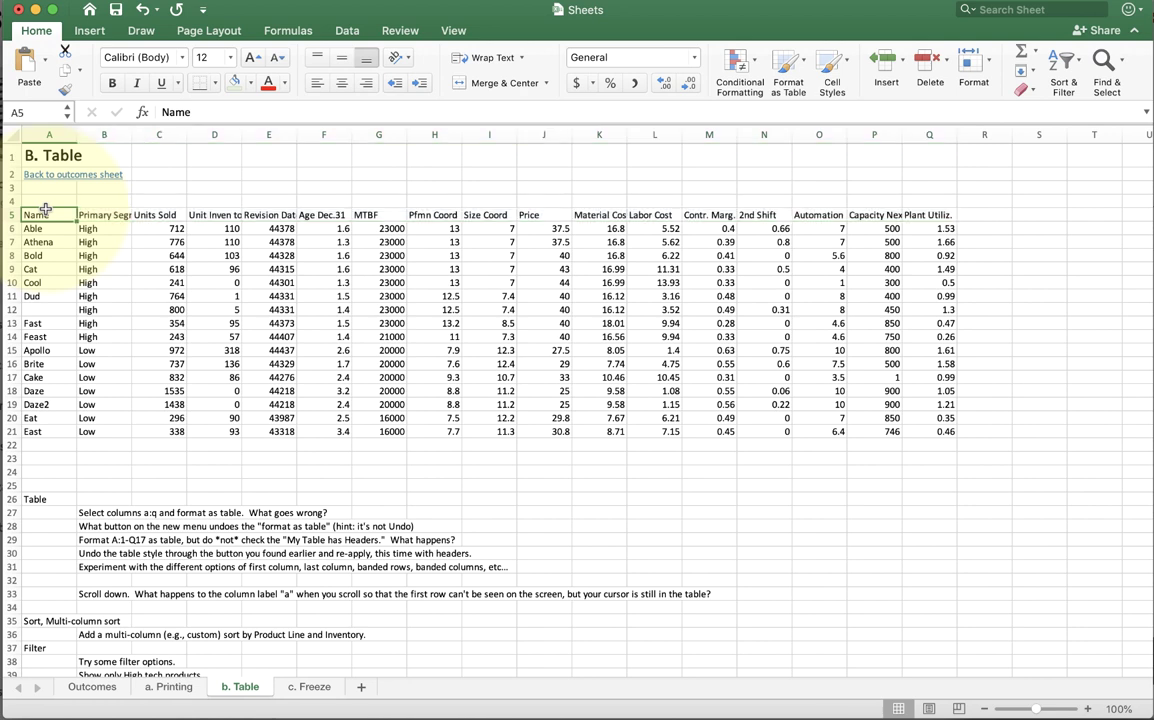
key("super+shift+Down")
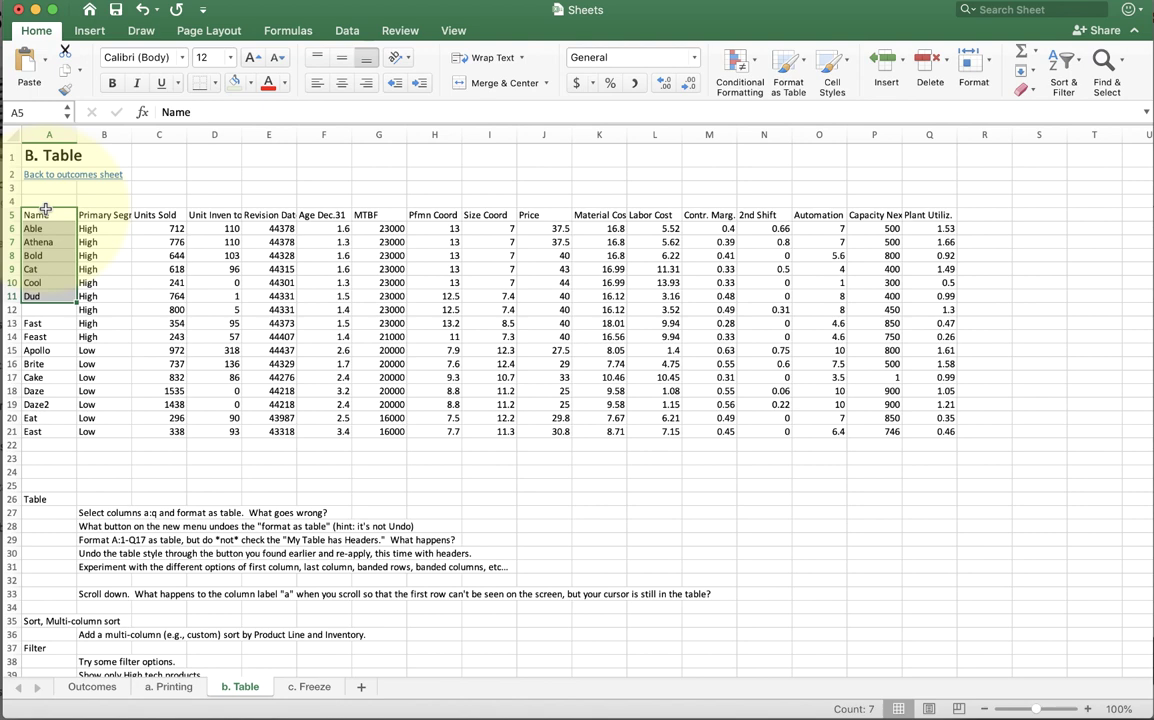
key("super+shift+Down")
key("super+shift+Down")
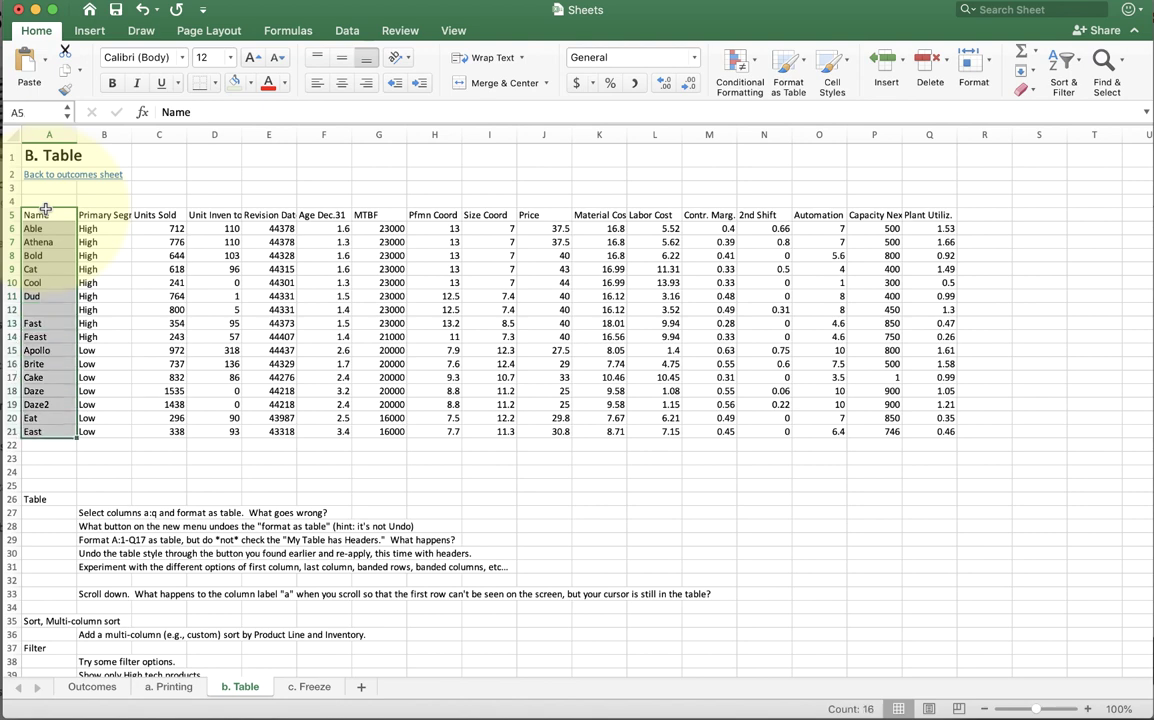
key("super+shift+Right")
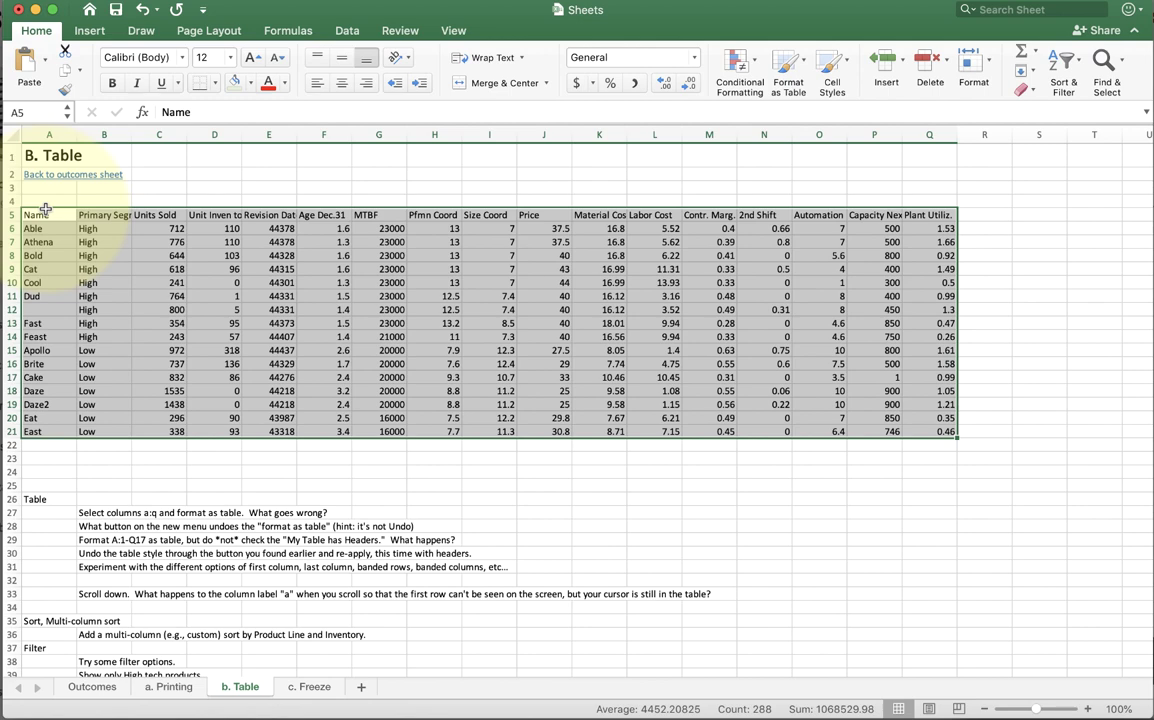
Undo the clearing of A12 and select the data range A5:Q21 from the Name header
key("super+z")
left_click(45, 210)
key("super+shift+Right")
key("super+shift+Down")
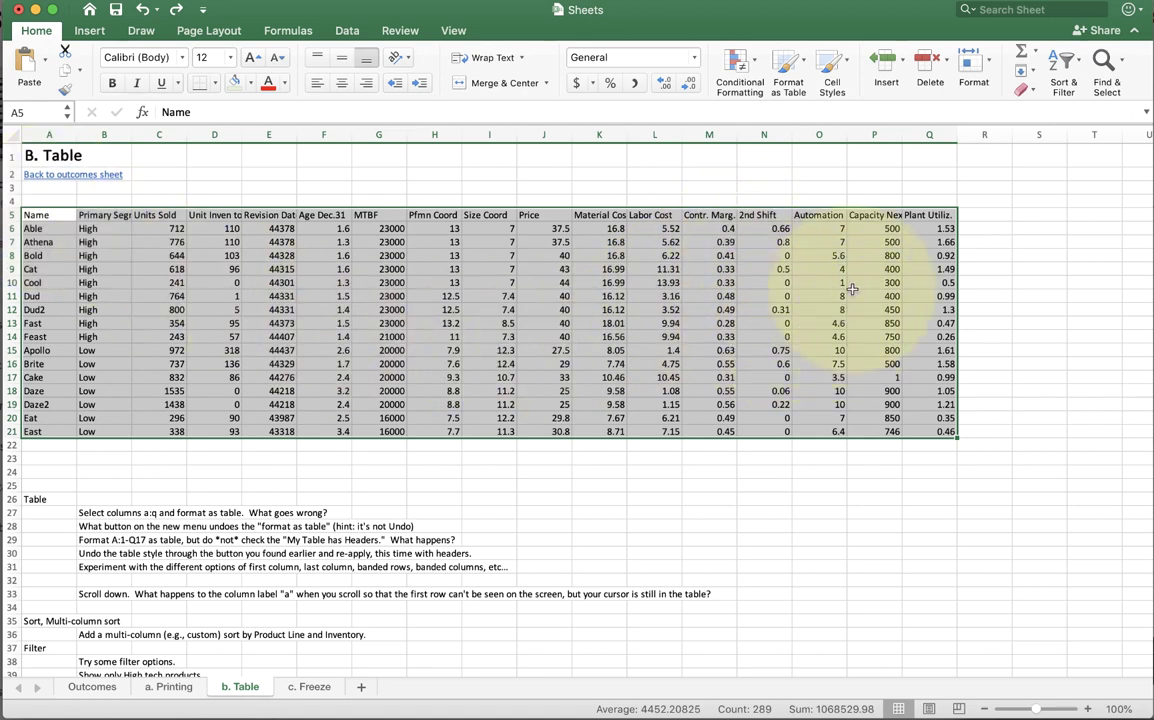
Format A5:Q21 as a table with the blue style from the second Medium row, keeping the first row as headers
left_click(785, 75)
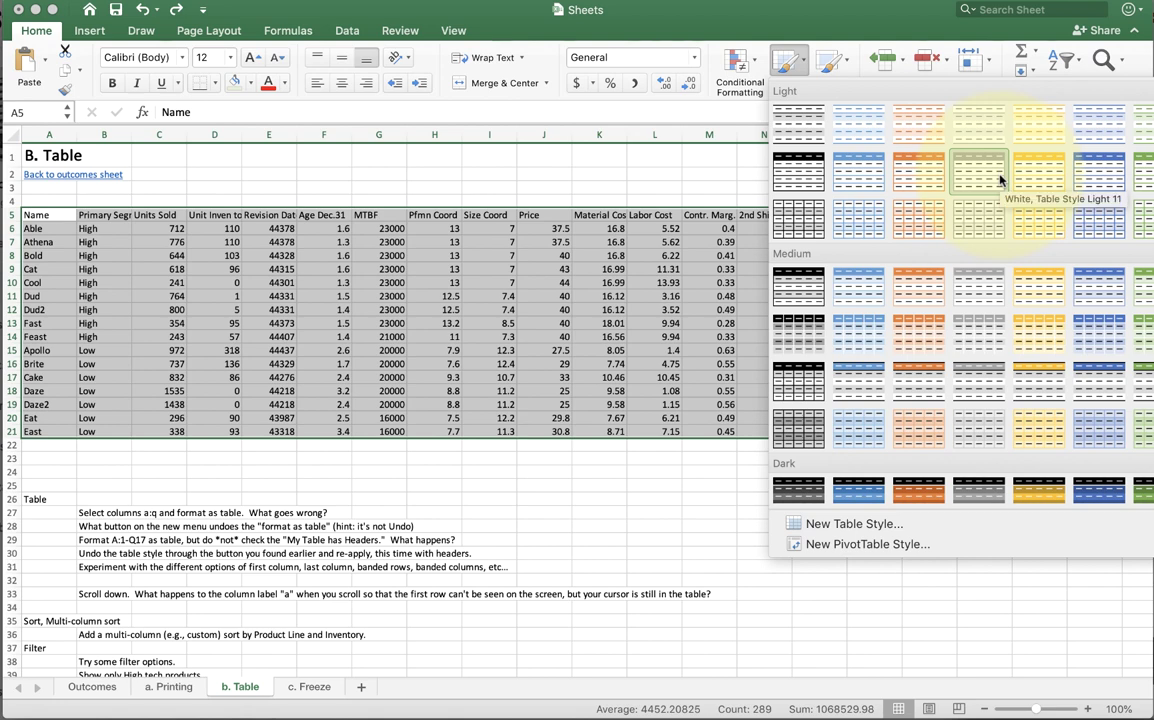
left_click(857, 337)
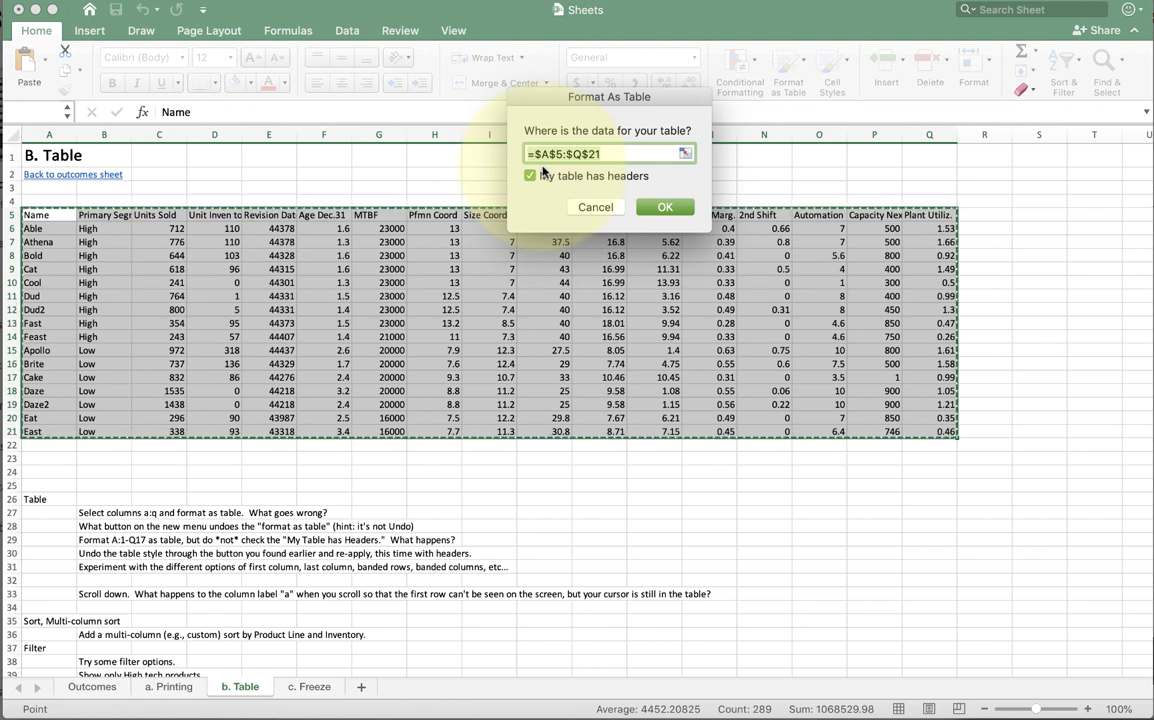
left_click(667, 207)
left_click(666, 207)
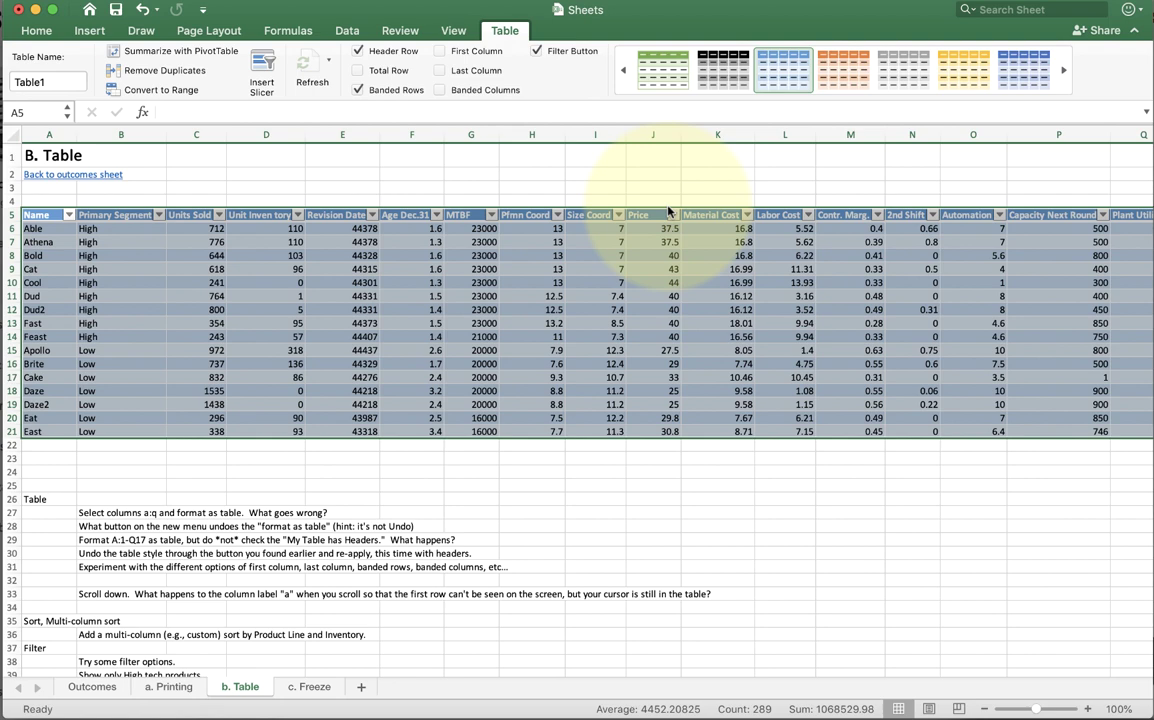
Undo the blue table and format A5:Q21 with the orange style from the second Medium row, without the table has headers option
left_click(143, 9)
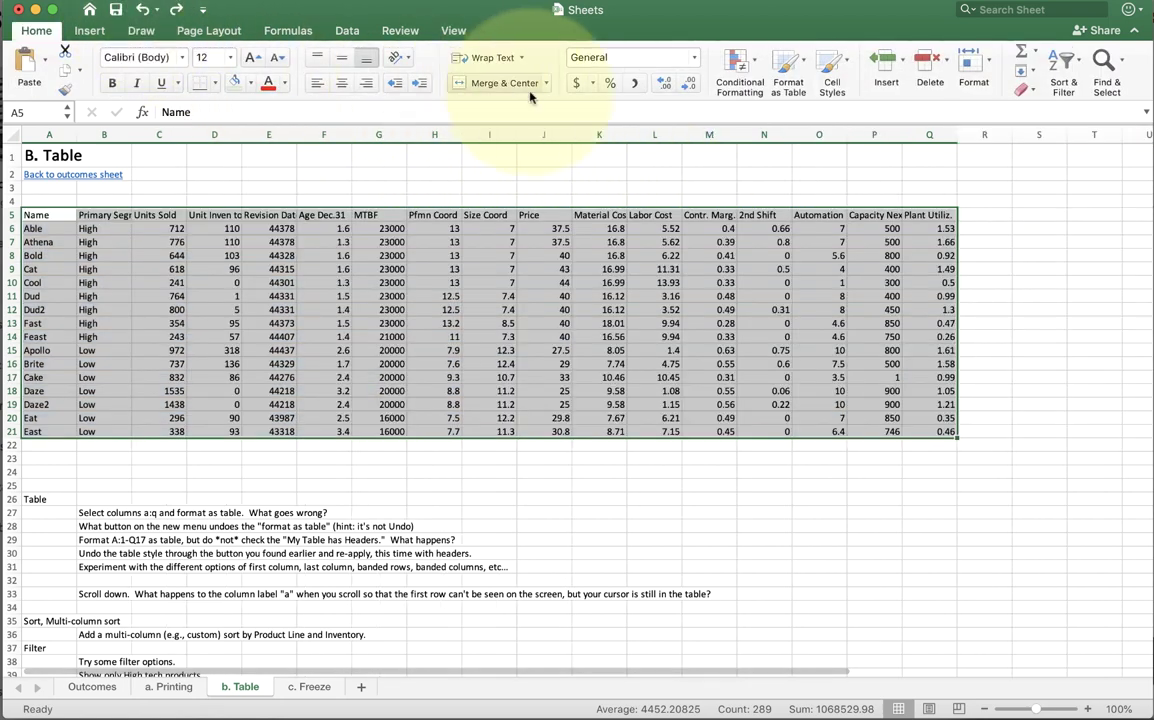
left_click(789, 80)
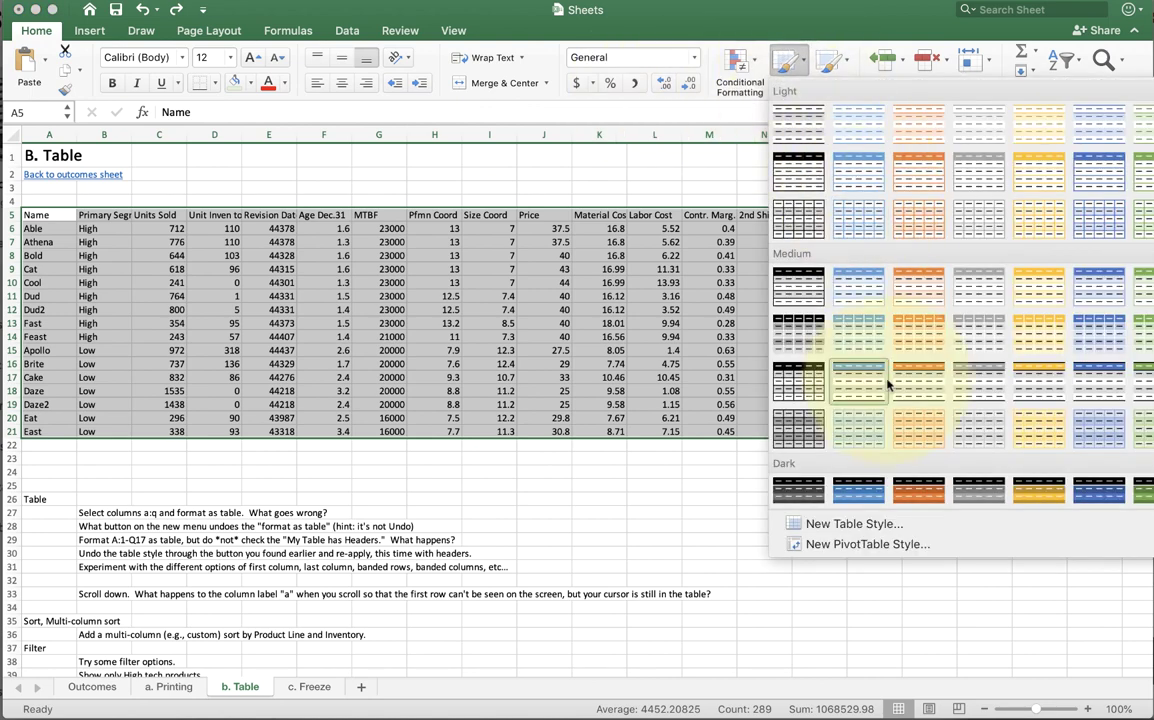
left_click(911, 343)
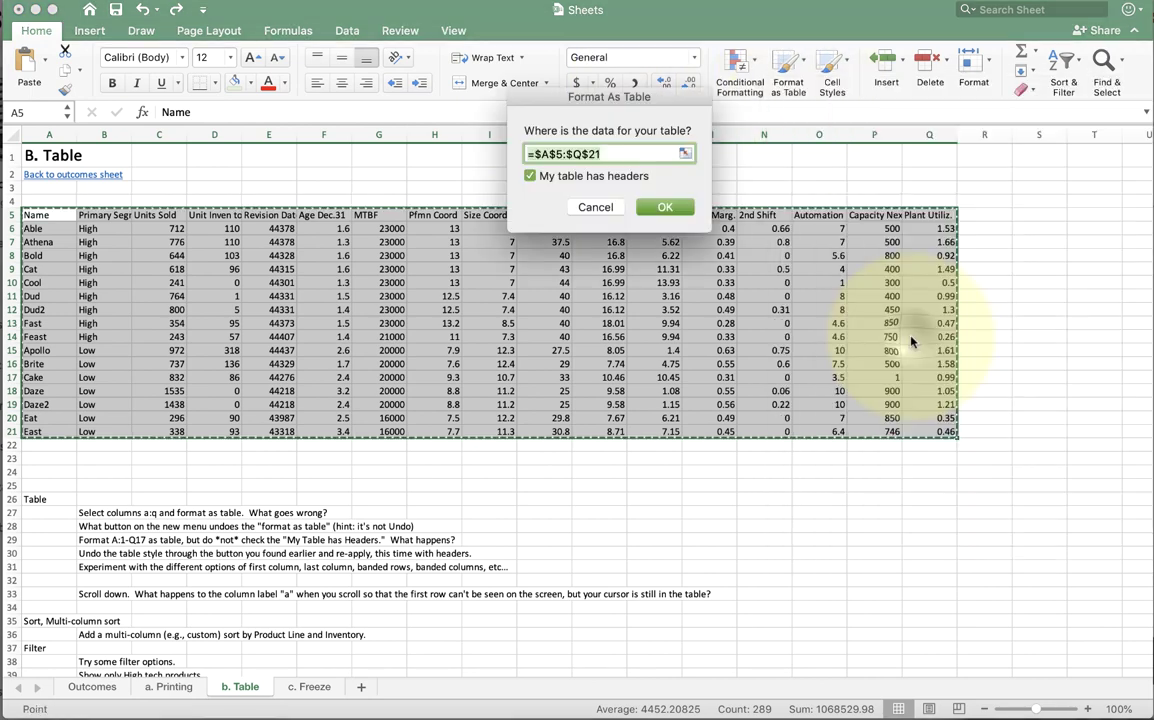
left_click(548, 178)
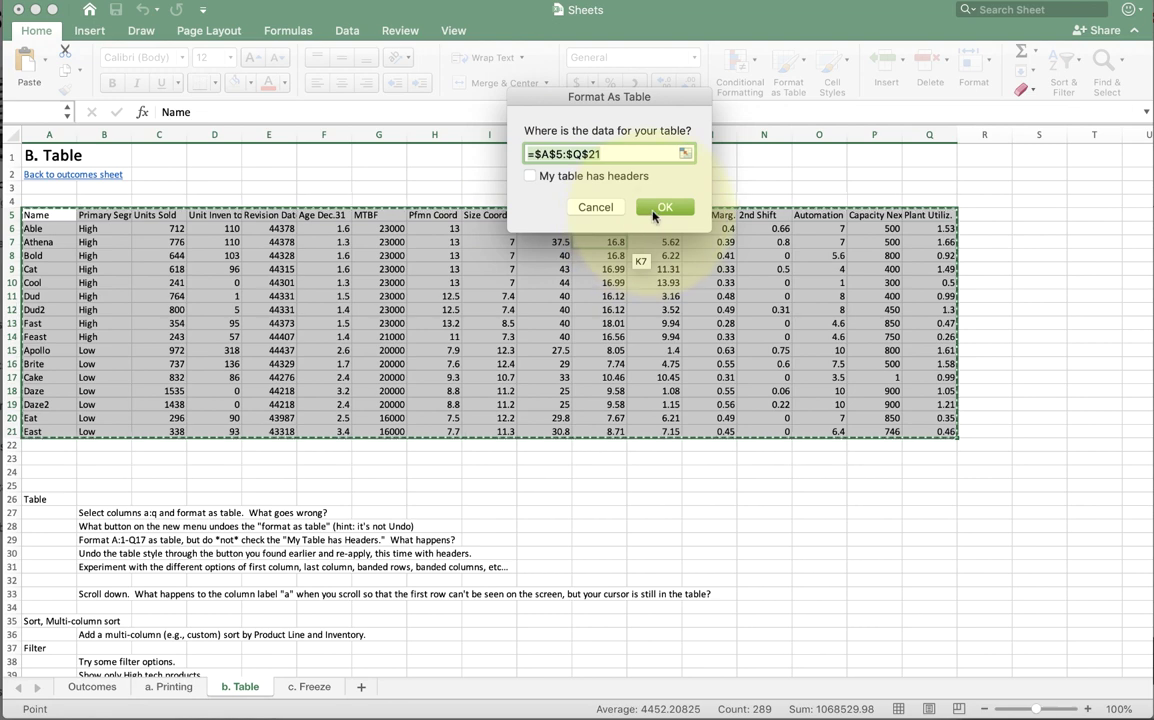
left_click(660, 208)
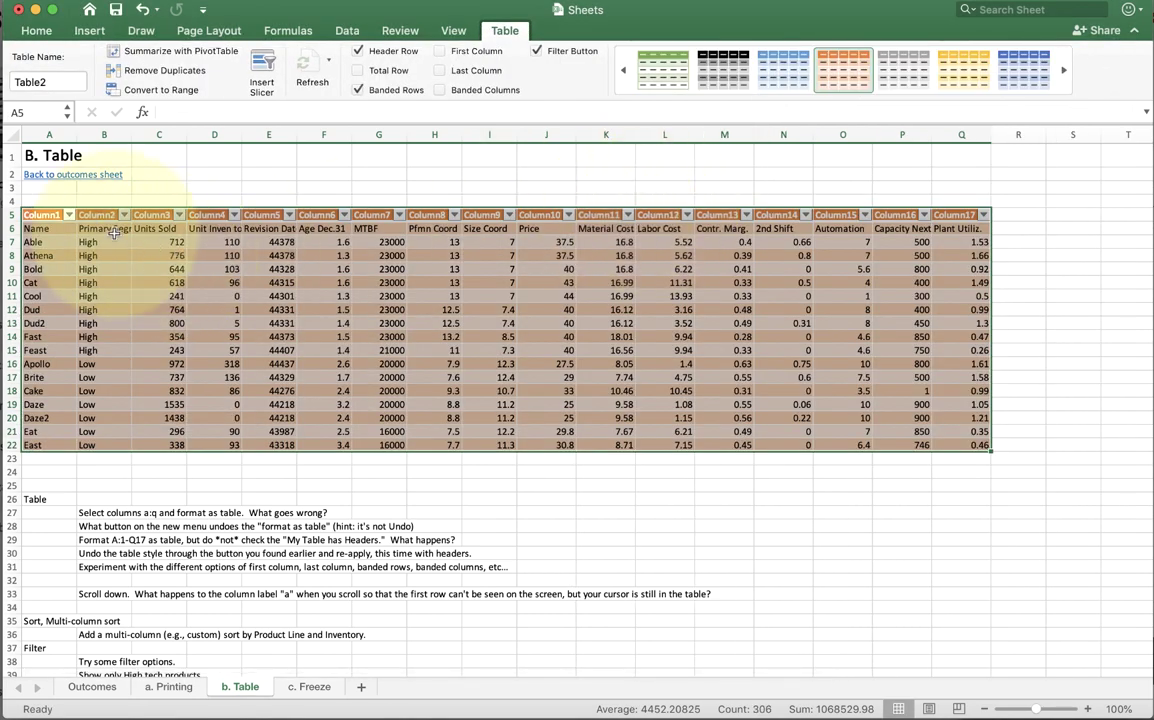
Copy the original column labels in A6:Q6 and paste them over the generic Column1 to Column17 headers in row 5
left_click(12, 227)
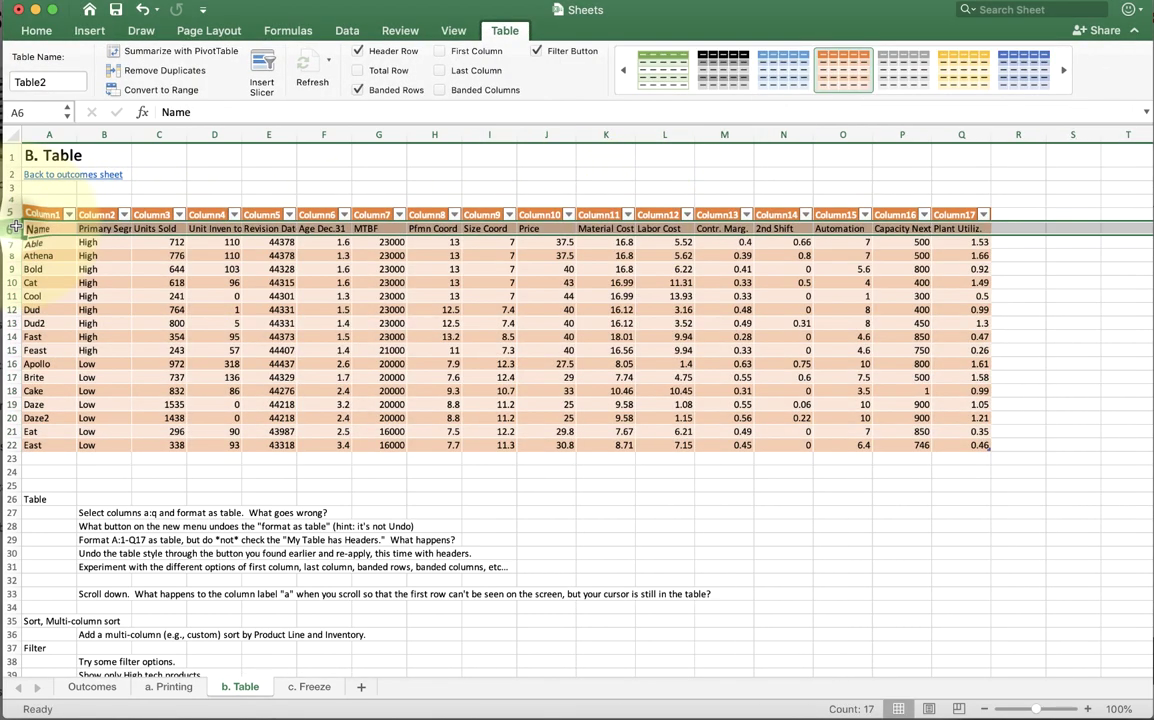
left_click(12, 214)
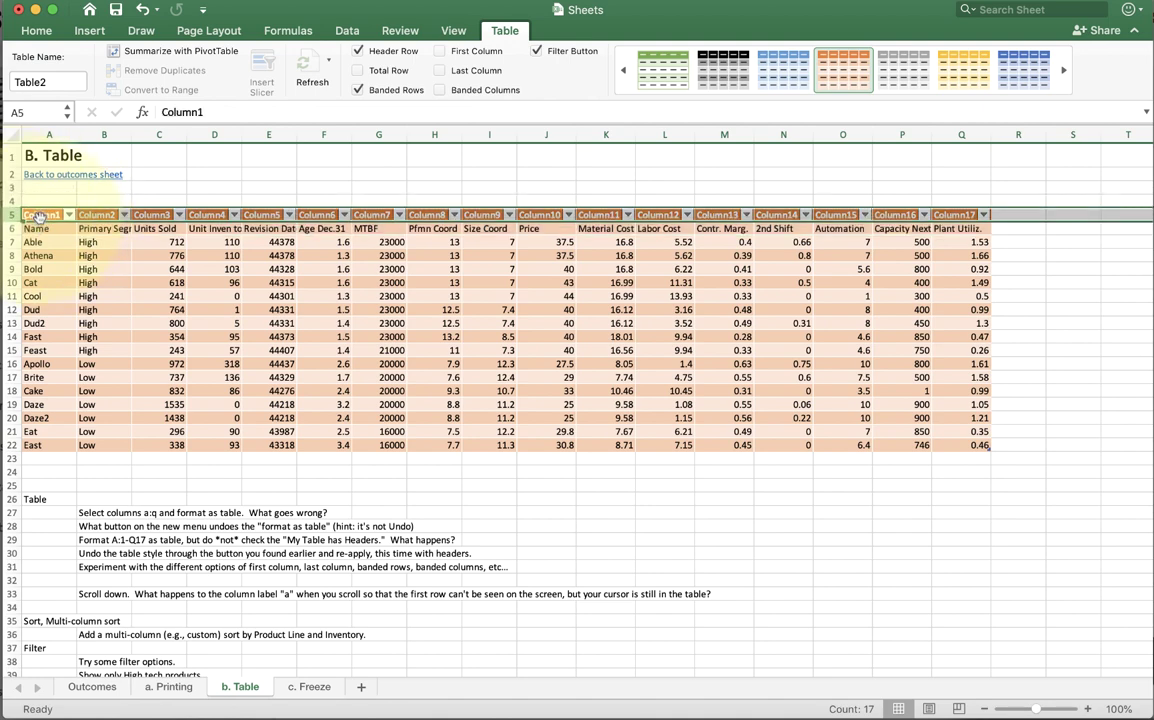
left_click_drag(45, 229, 956, 222)
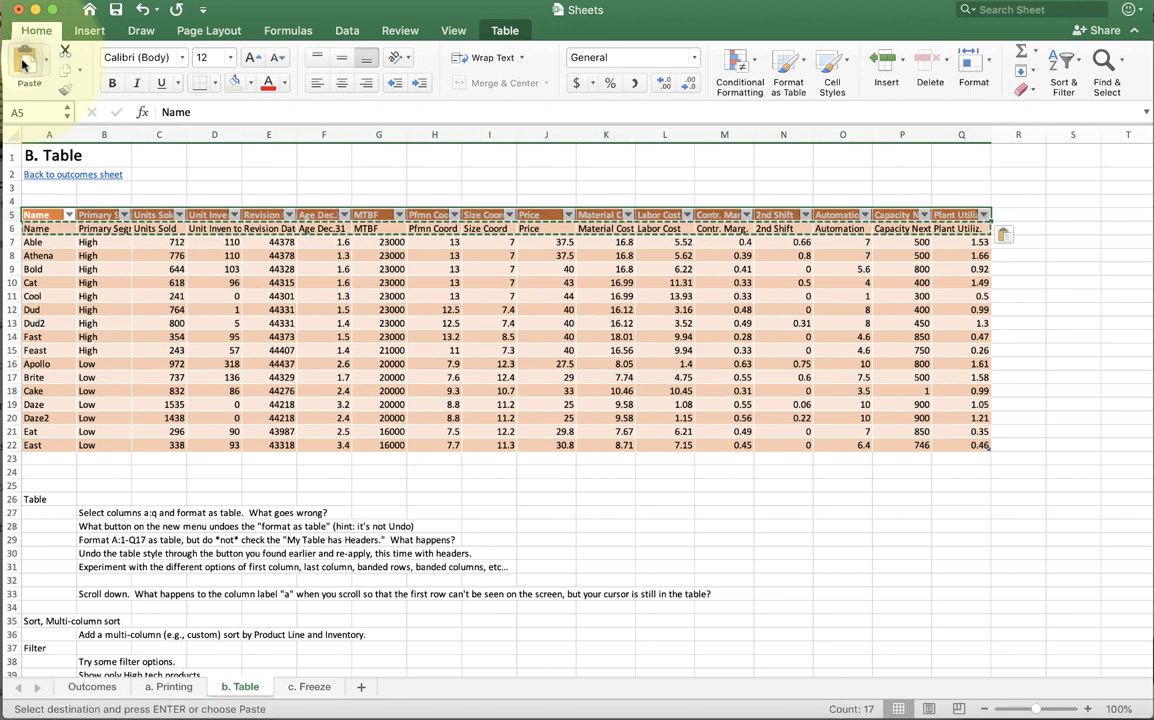
Finish pasting the column labels into header row 5 and delete the duplicate label row 6
left_click(24, 62)
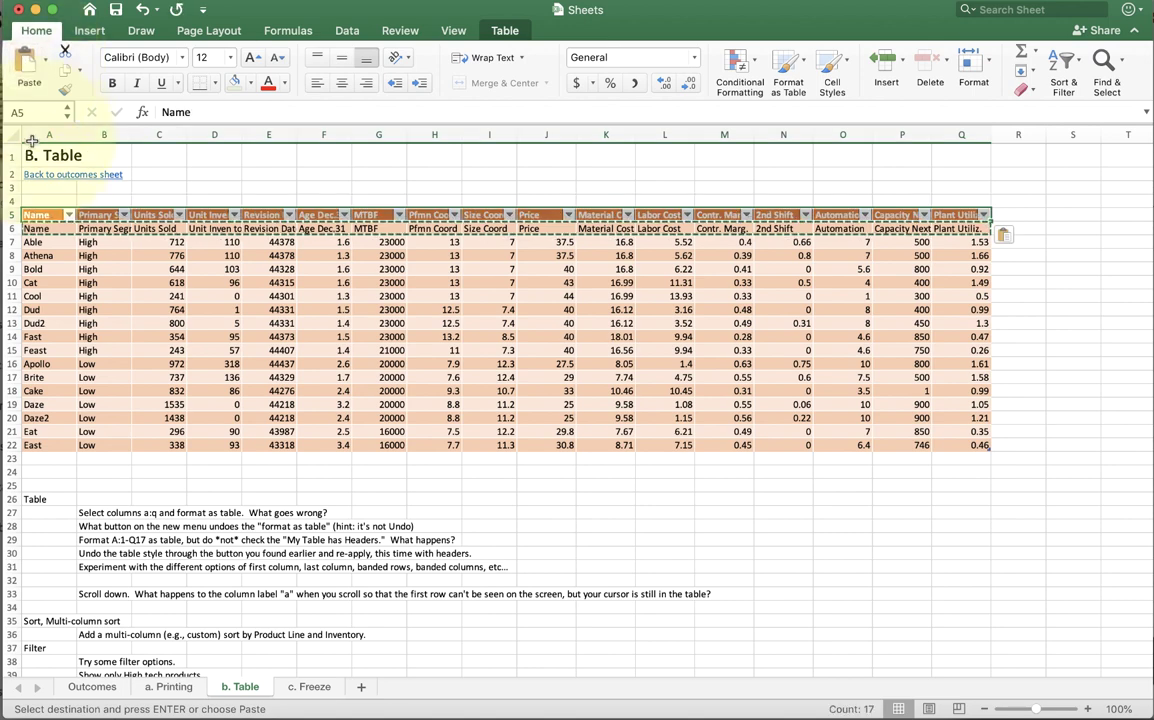
right_click(12, 229)
left_click(12, 229)
right_click(12, 229)
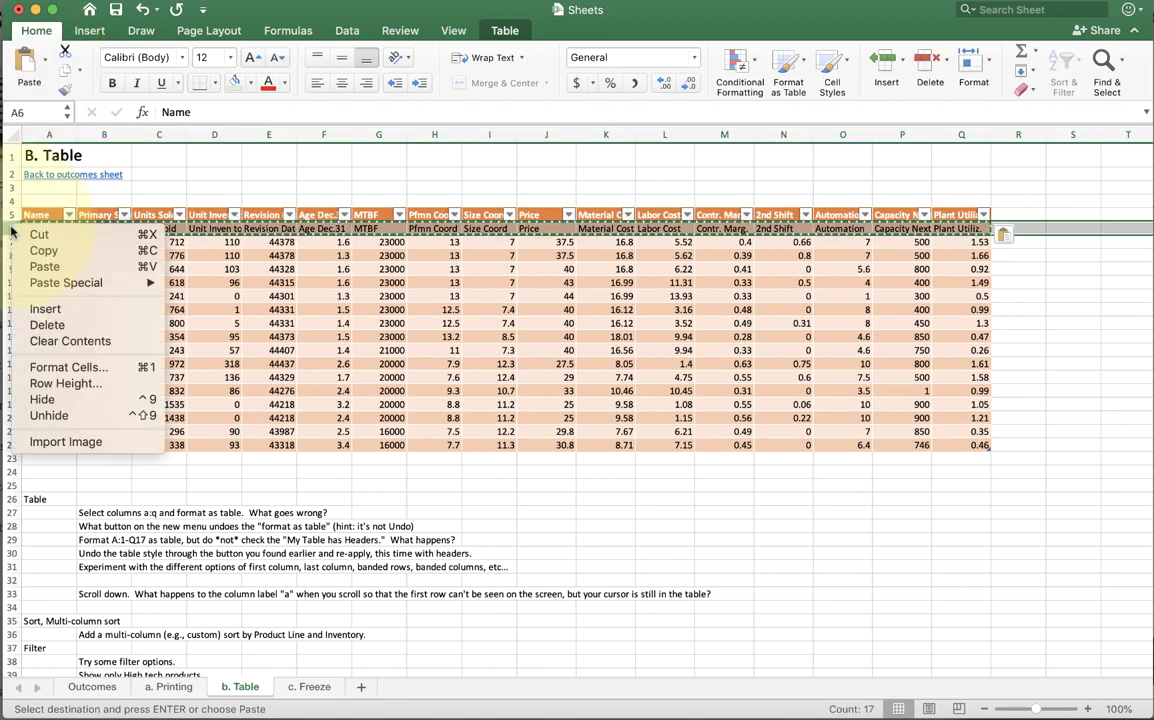
left_click(40, 324)
left_click(238, 283)
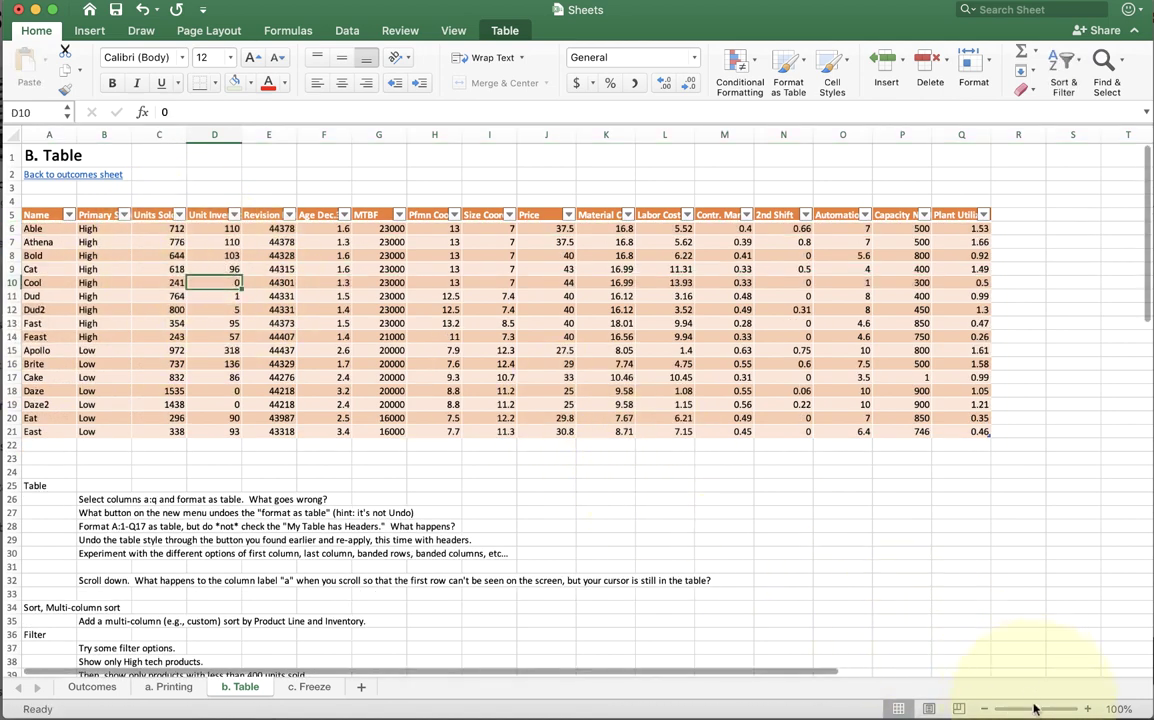
Delete the table row for the product Bold
left_click_drag(1035, 709, 1040, 709)
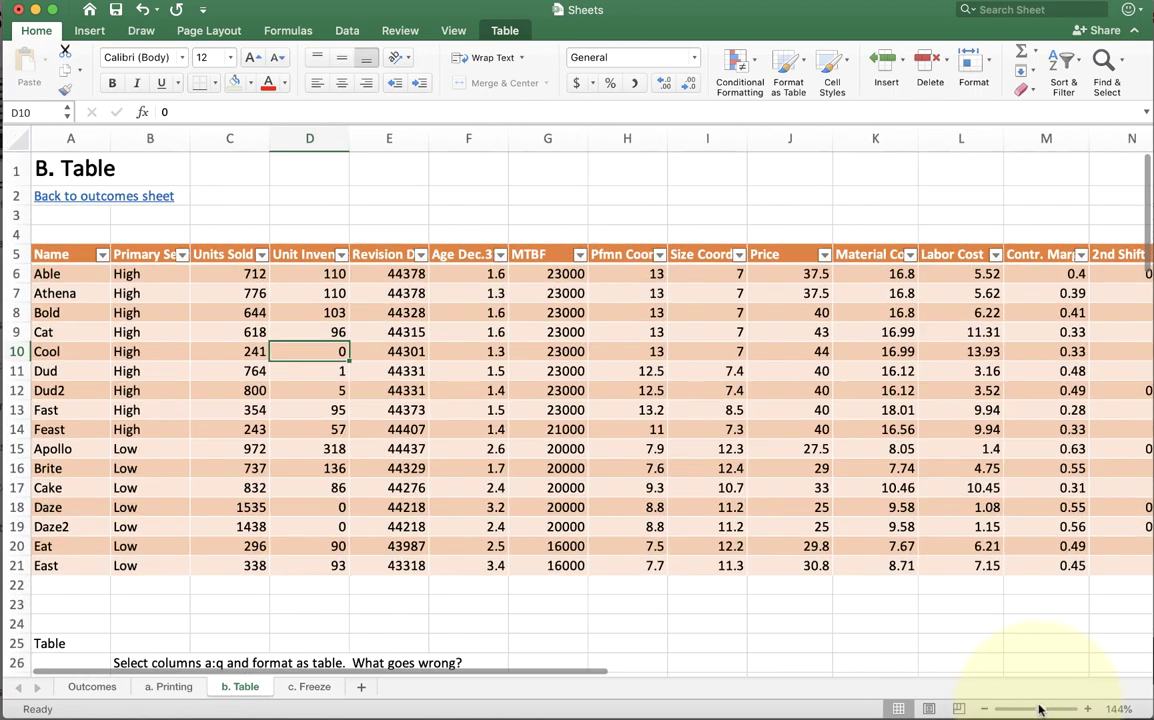
left_click(170, 315)
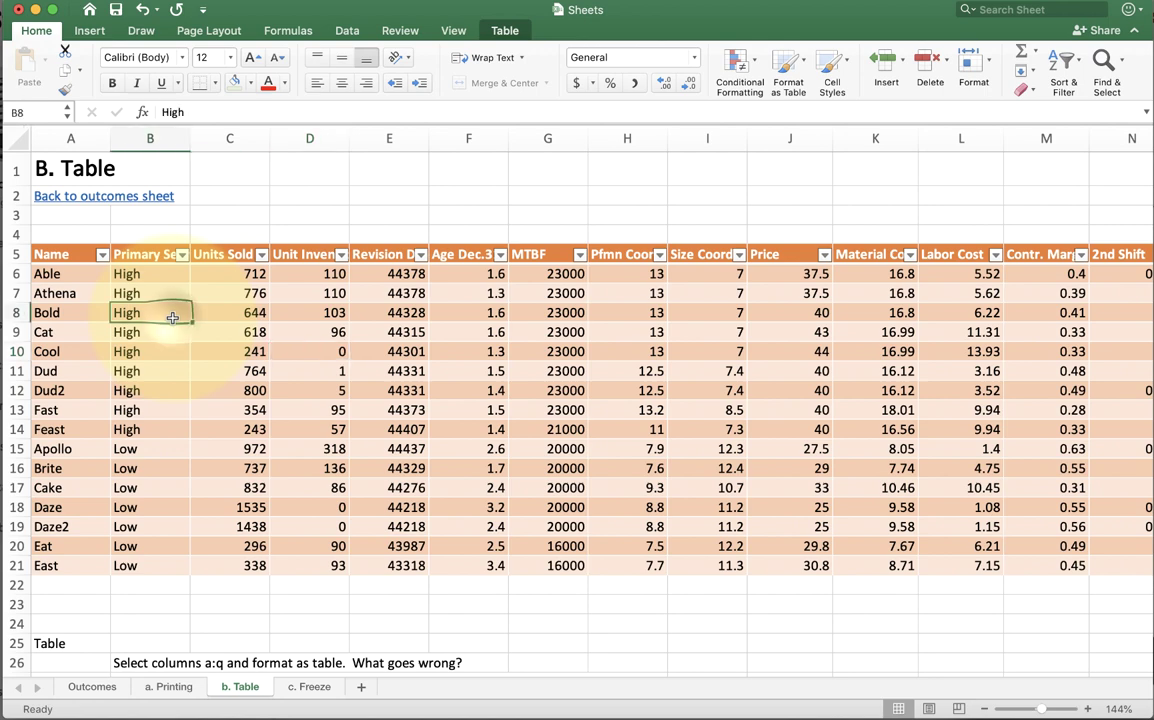
right_click(169, 316)
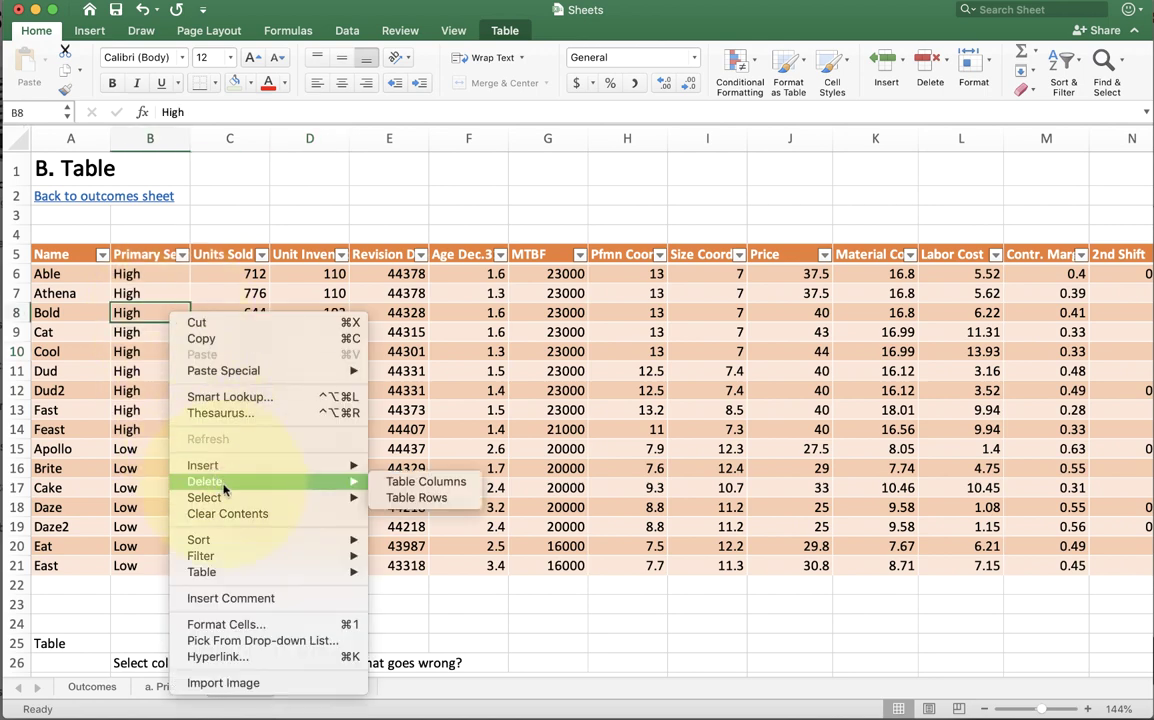
mouse_move(358, 487)
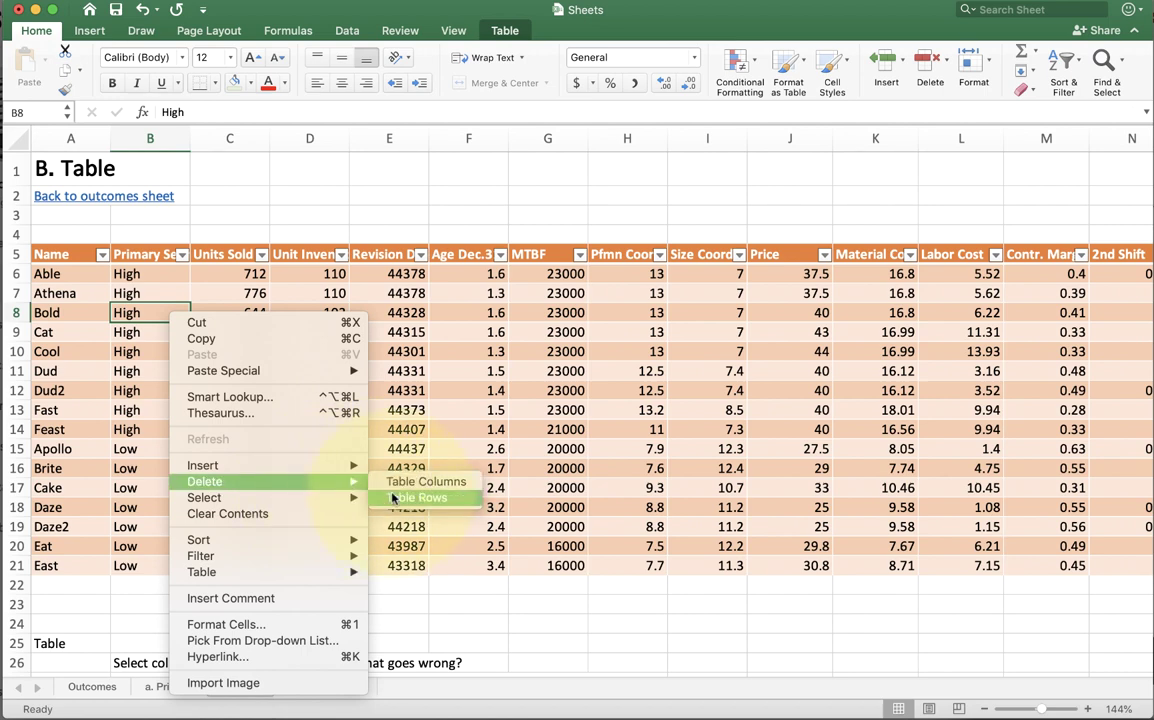
left_click(393, 497)
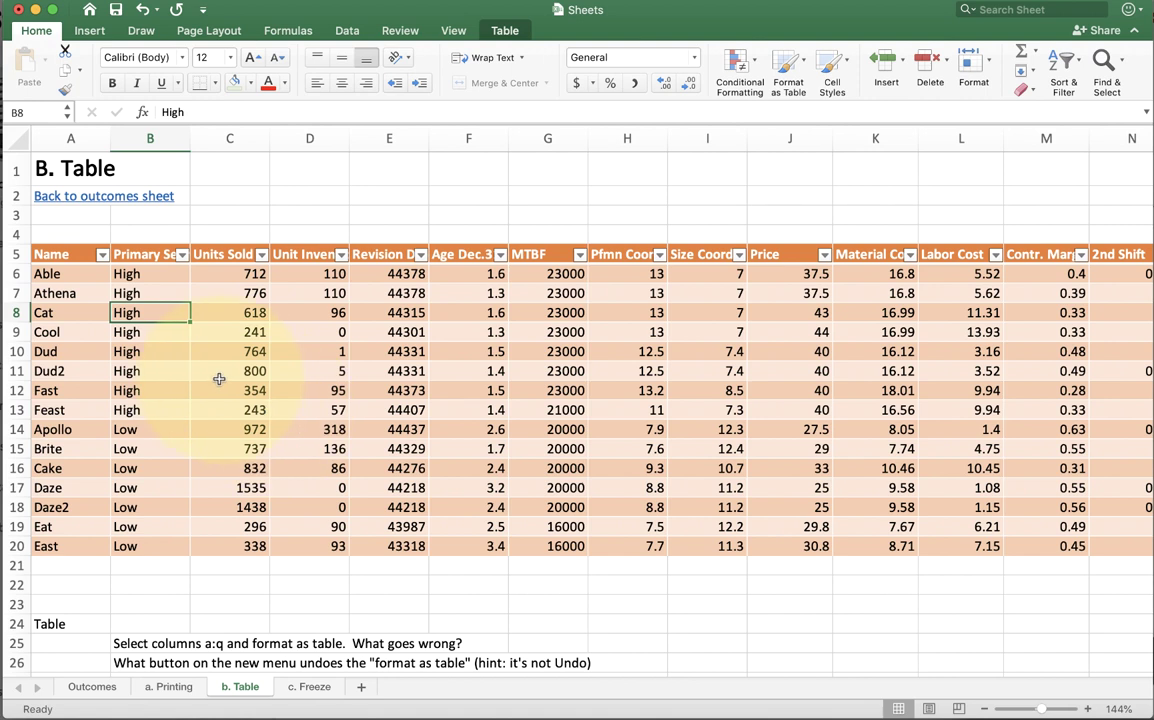
Delete the Revision Date column from the table
right_click(385, 296)
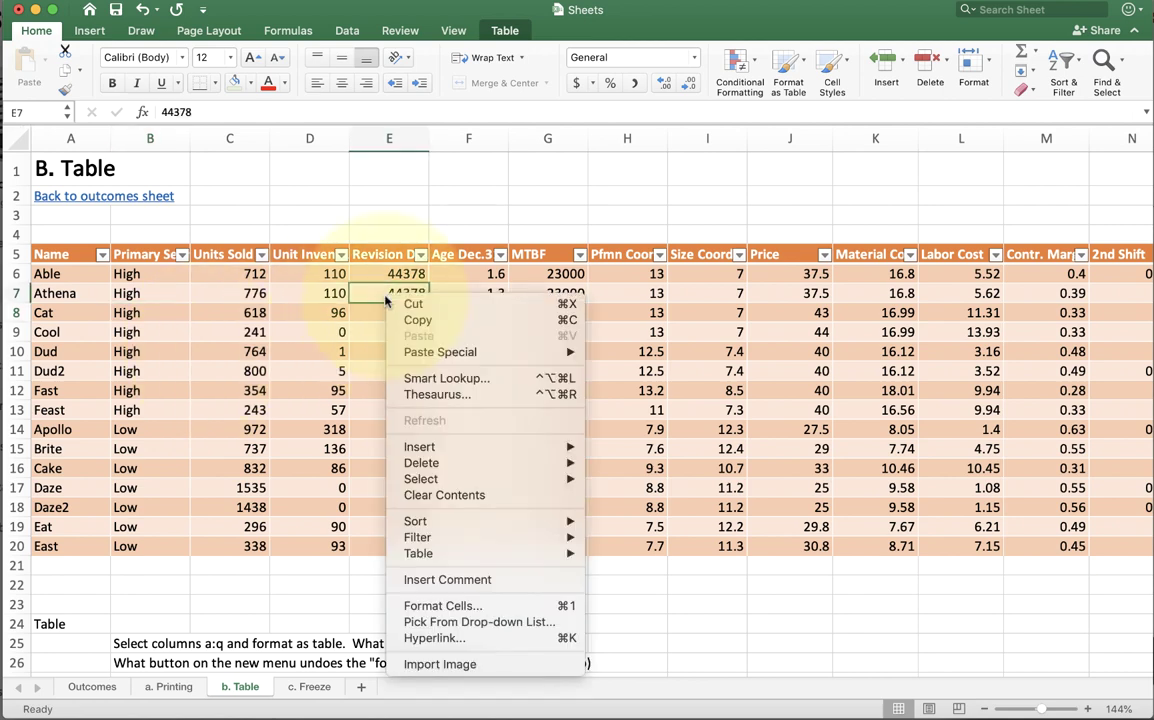
mouse_move(500, 464)
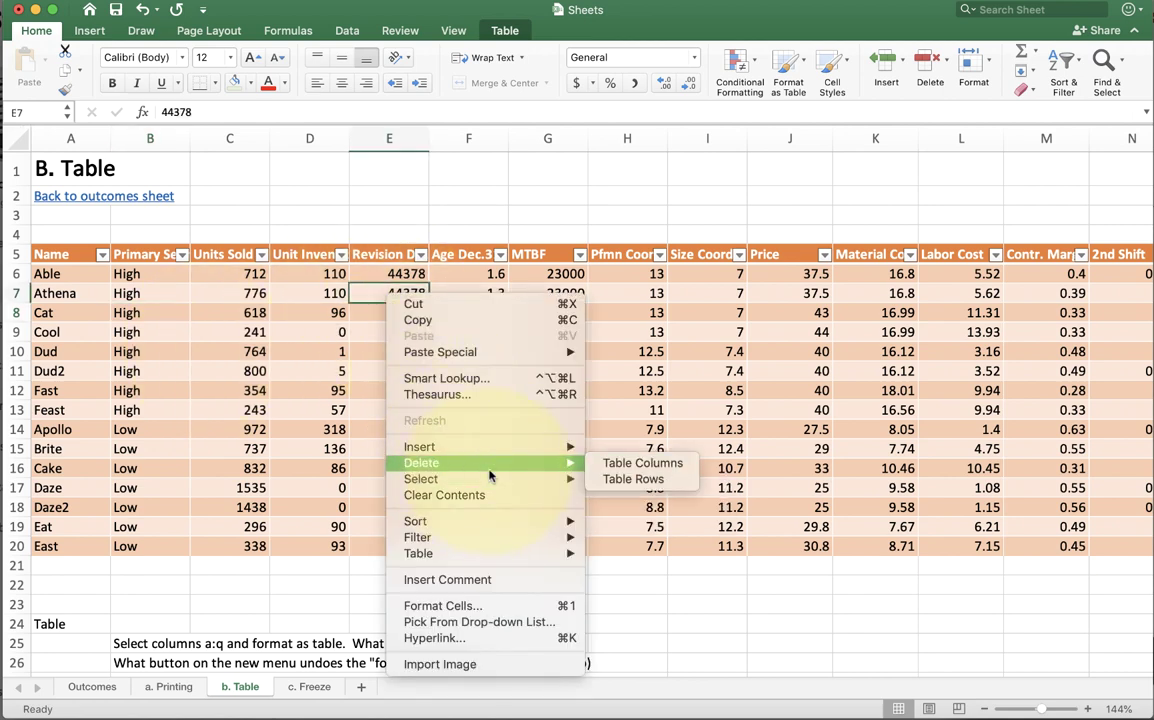
left_click(608, 465)
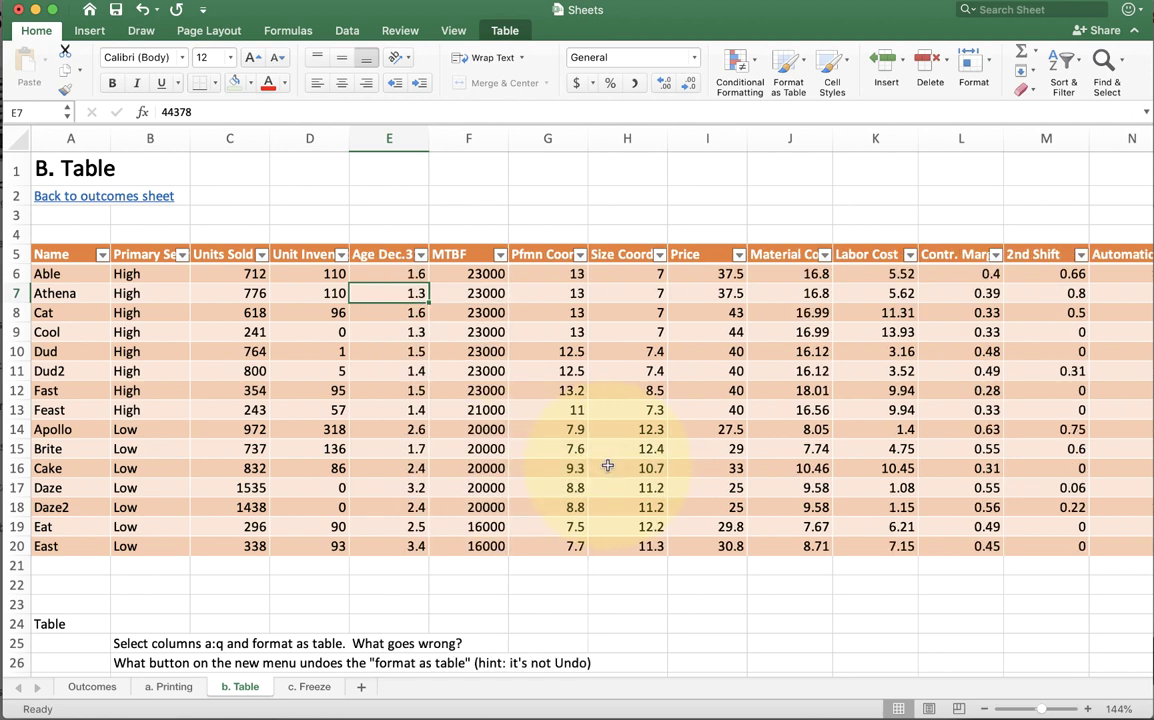
Delete the four table columns from Age Dec.31 through Size Coord by selecting E7:H7
left_click(393, 293)
left_click_drag(393, 293, 610, 293)
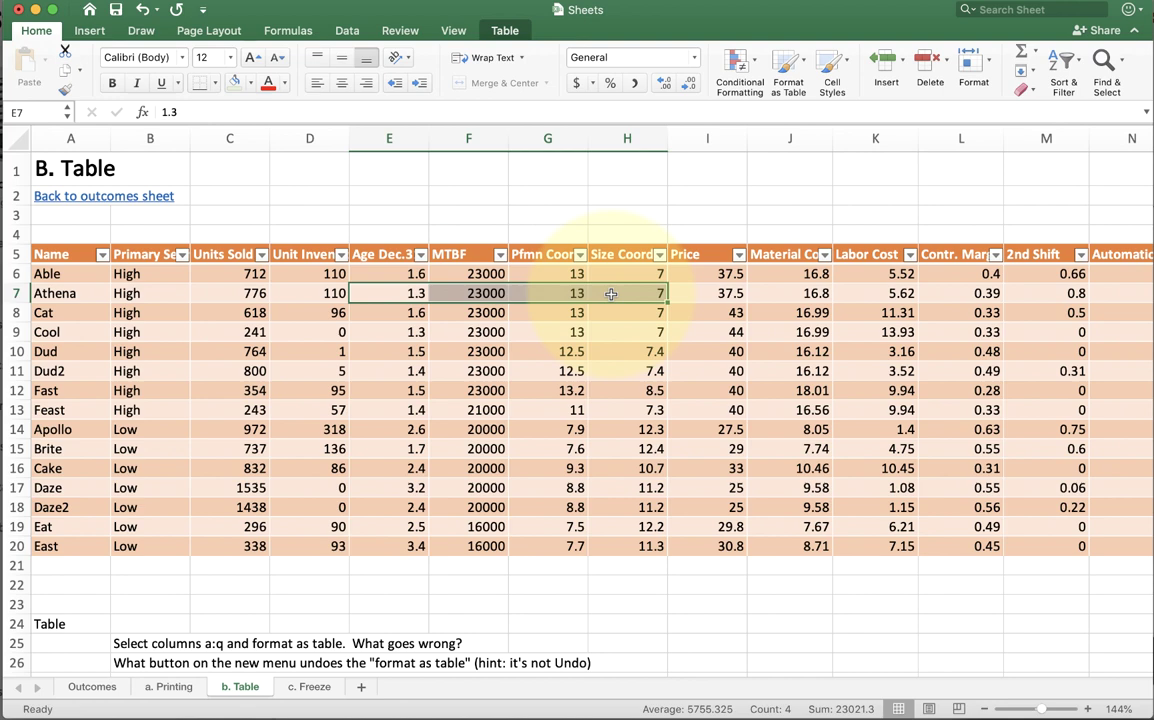
right_click(610, 293)
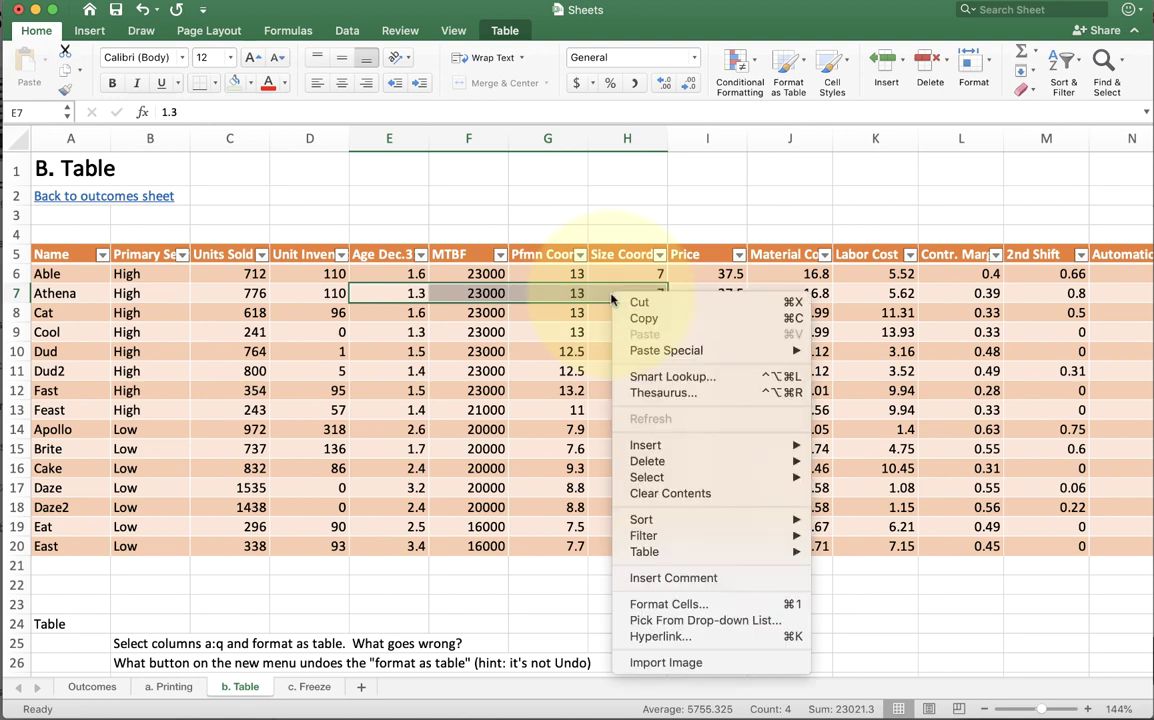
mouse_move(706, 467)
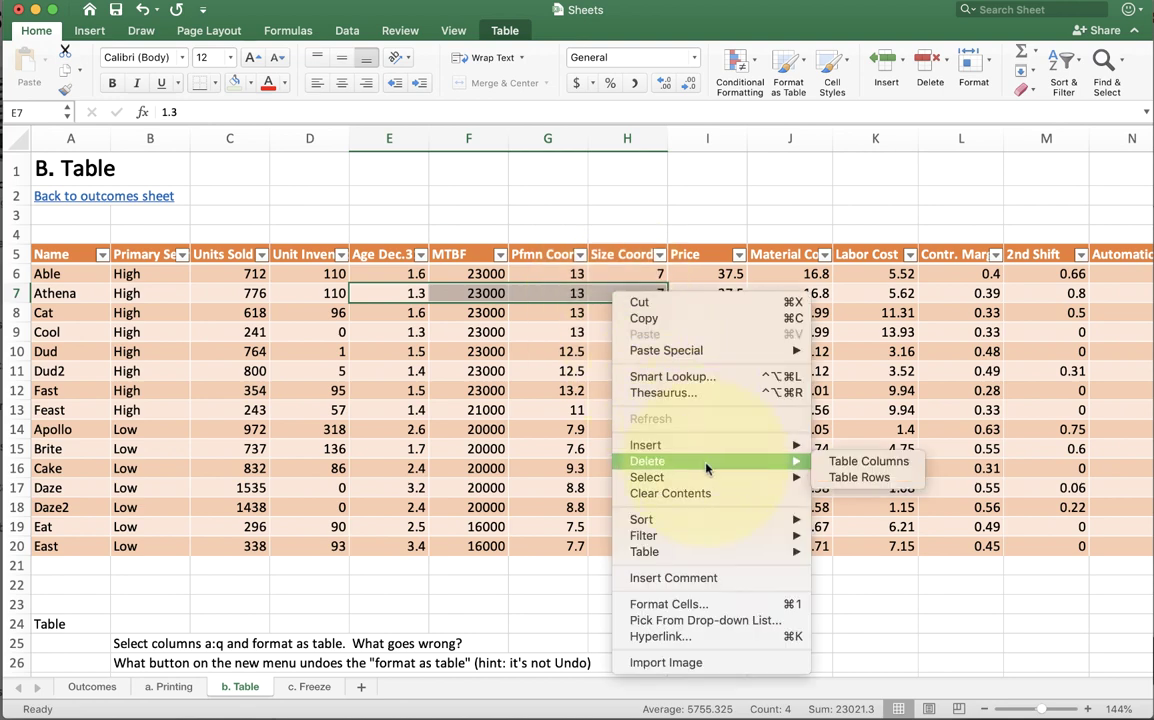
left_click(850, 466)
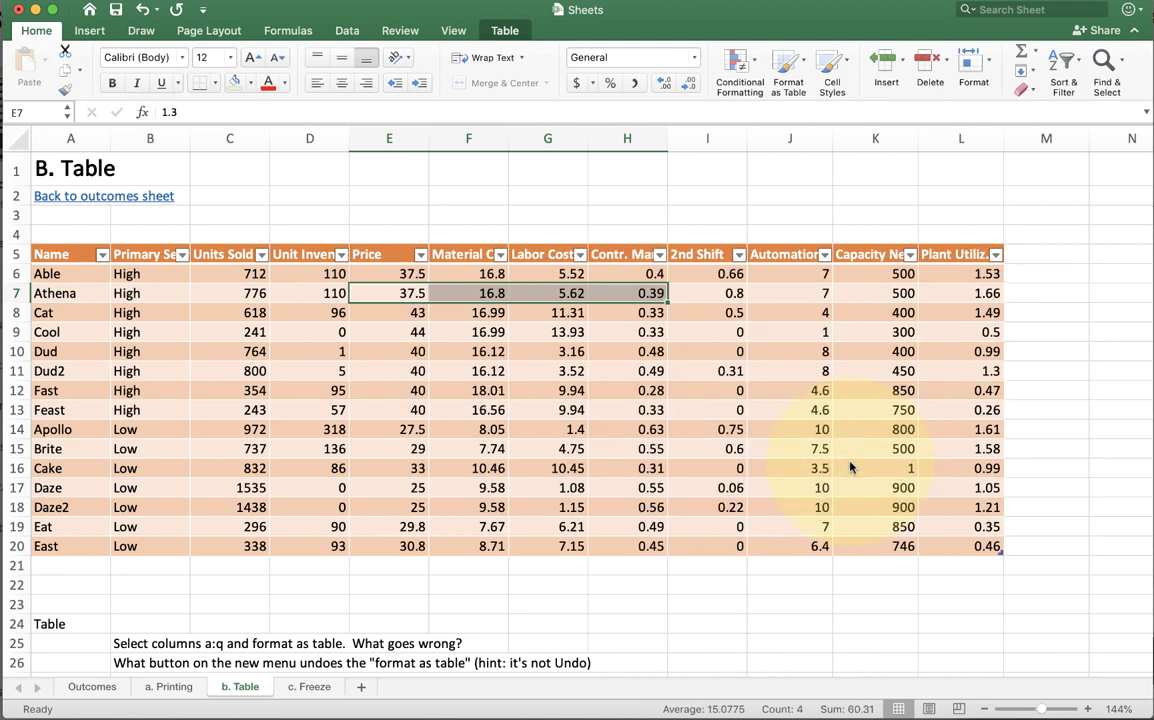
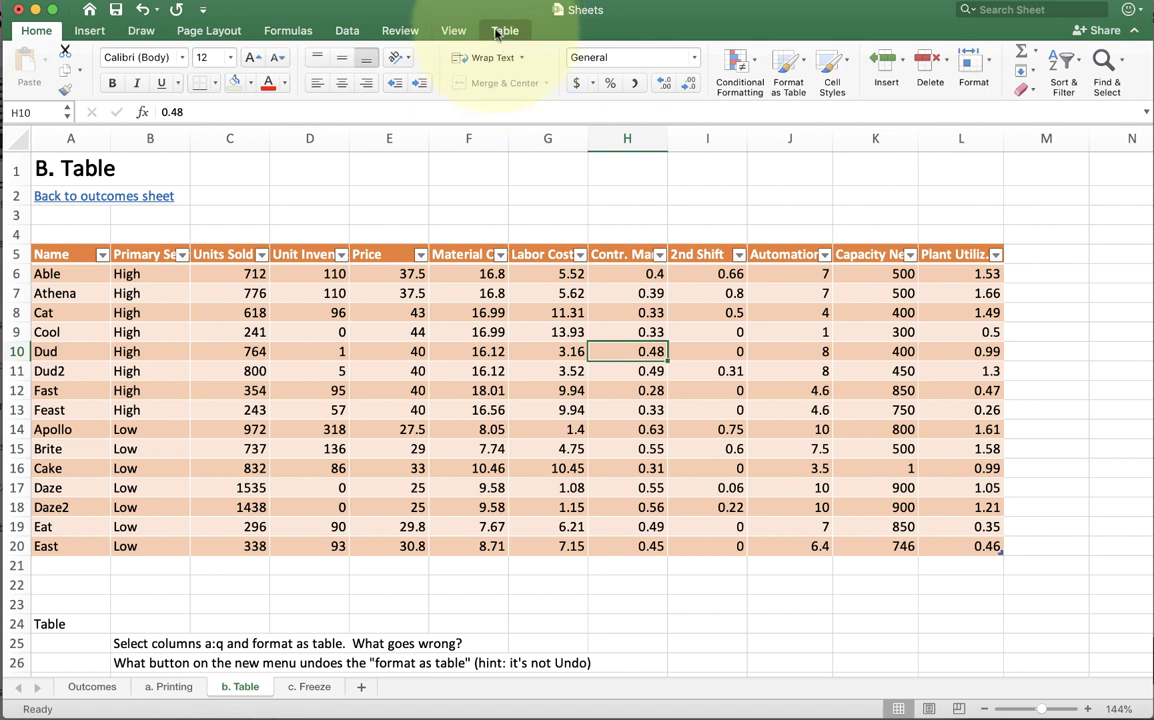
Select F2 outside the table, return to F8 inside it and show the table design options
left_click(470, 196)
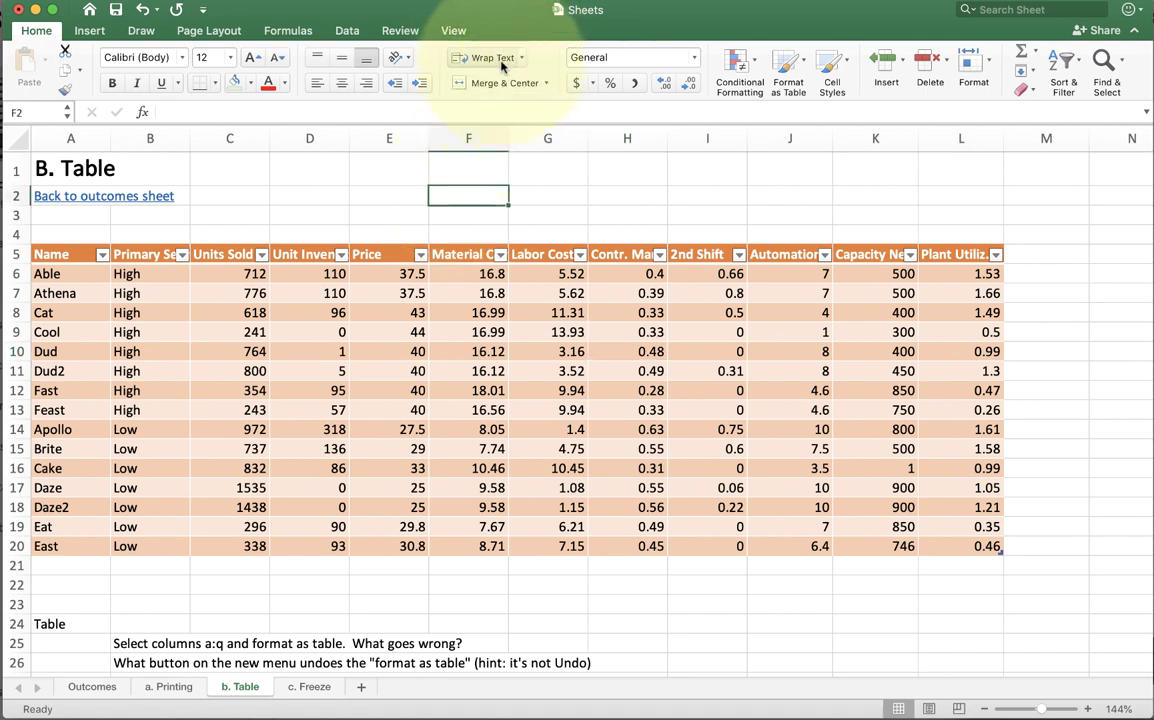
left_click(472, 310)
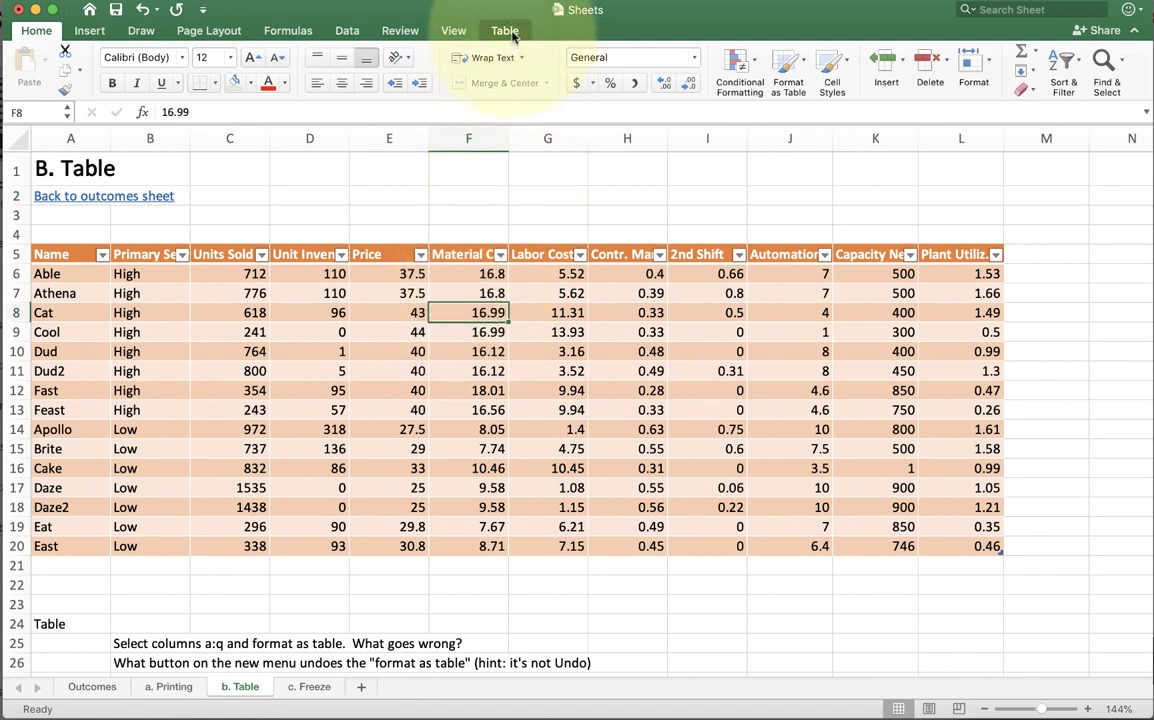
left_click(507, 31)
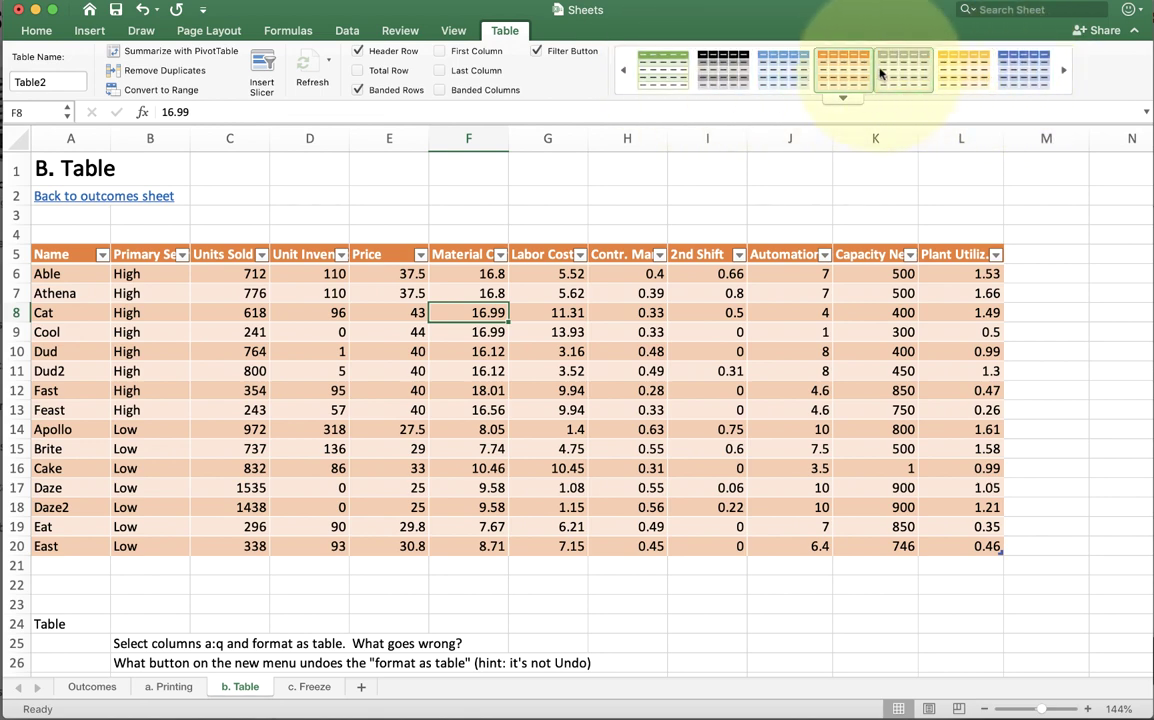
Try the green, yellow and blue table styles and return to the orange style
left_click(660, 70)
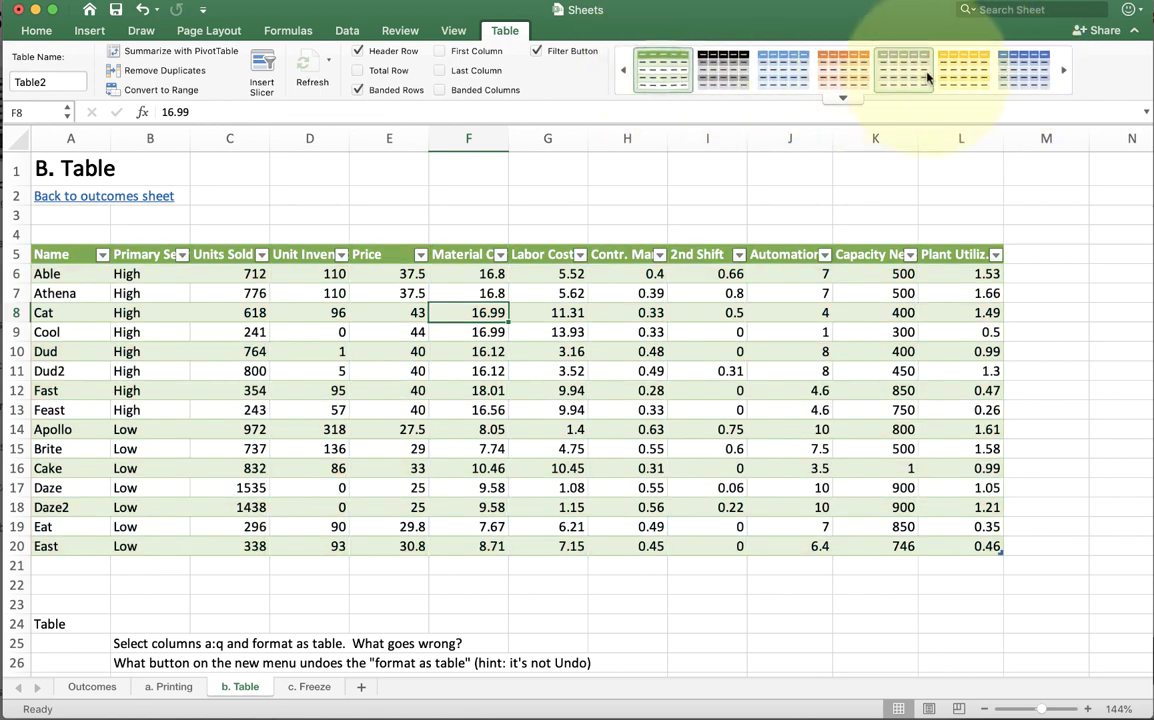
left_click(940, 78)
left_click(1015, 77)
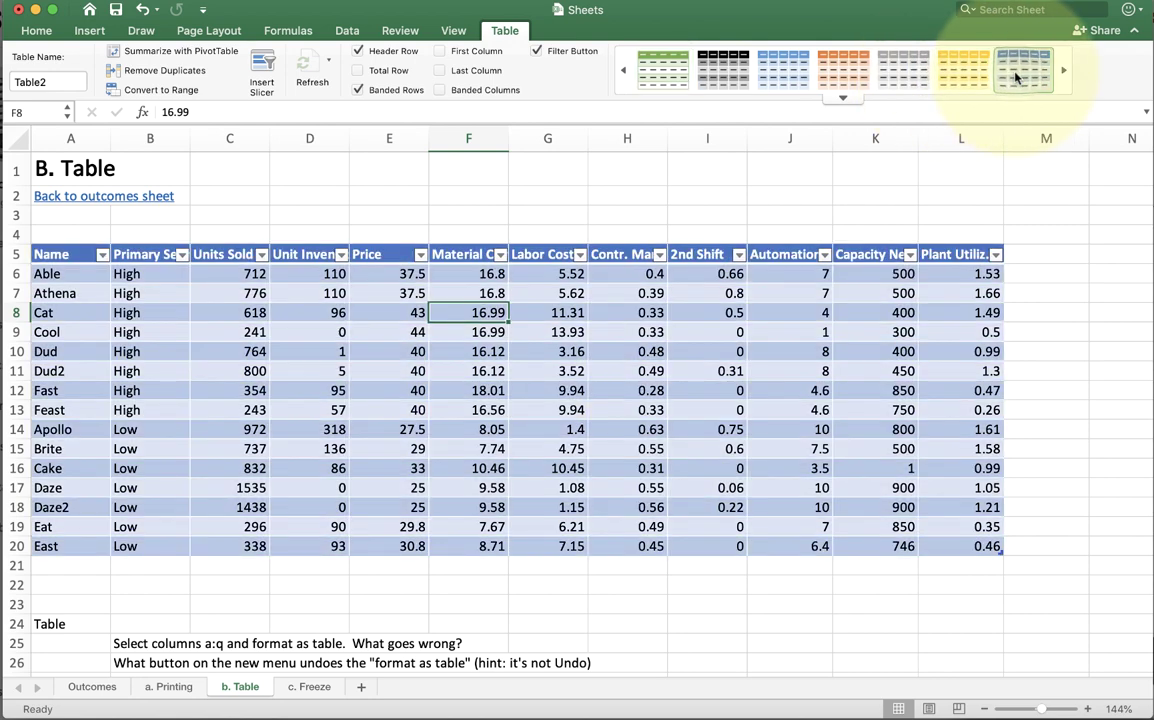
left_click(855, 77)
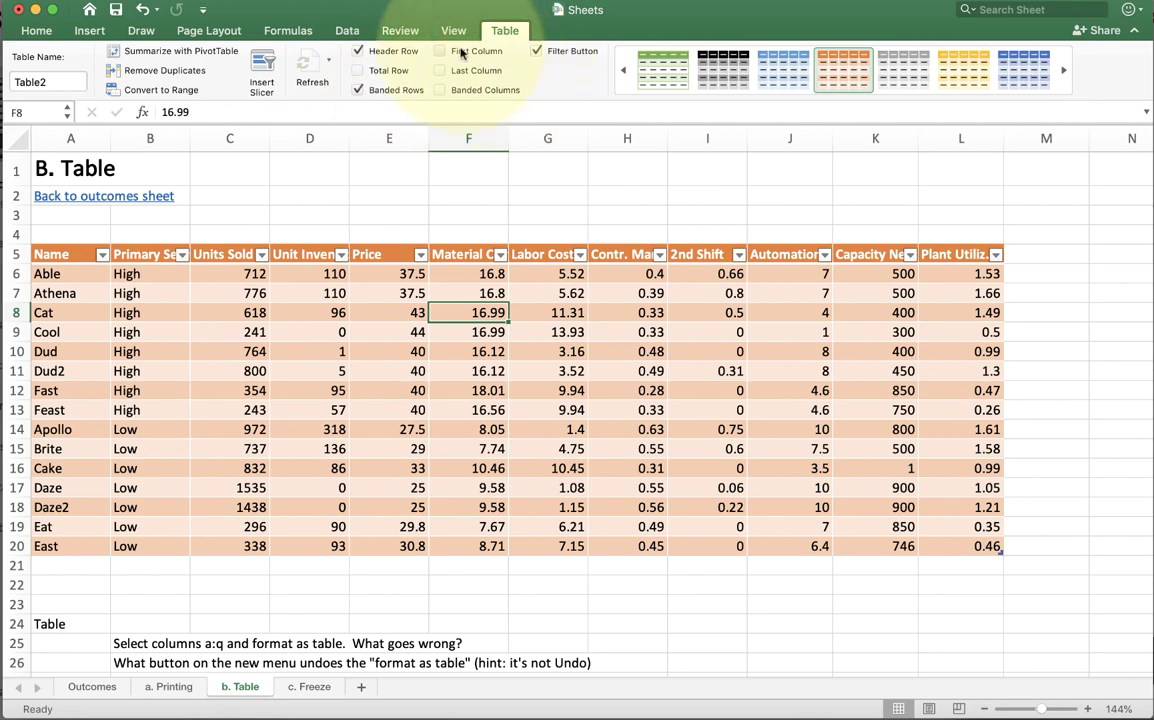
Turn off the banded rows of the table, toggling the option to compare both looks
left_click(388, 91)
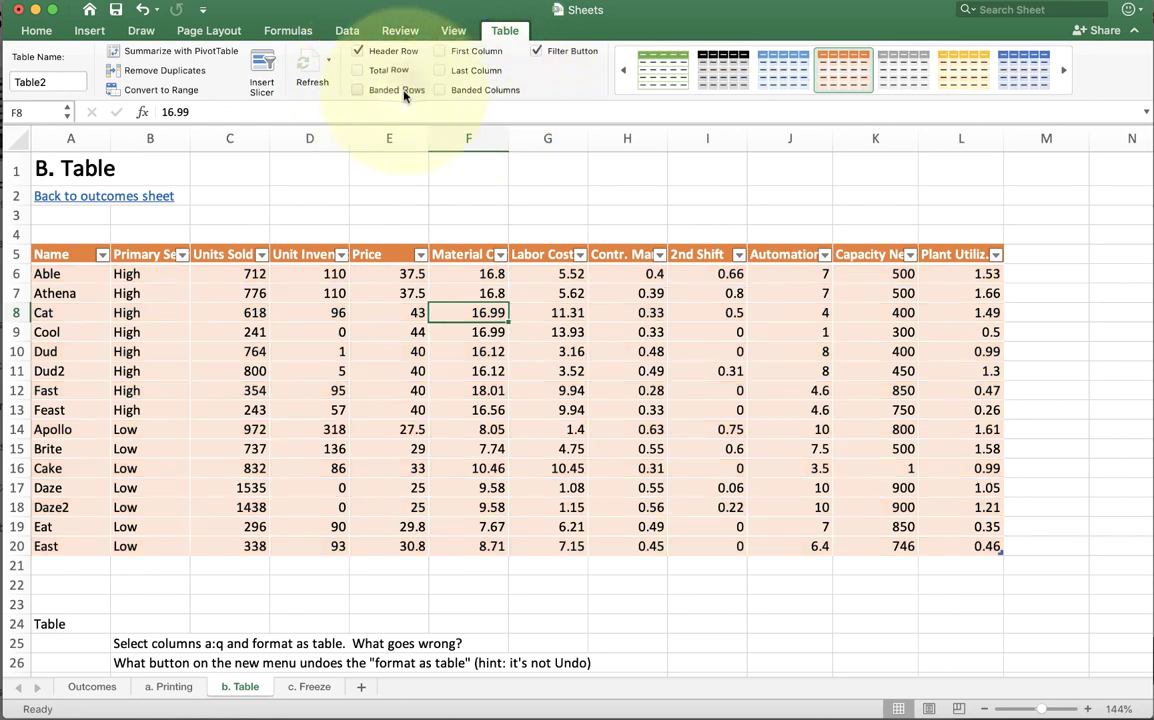
left_click(388, 91)
left_click(388, 91)
Try banded columns on the table and turn them off again
left_click(470, 91)
left_click(485, 93)
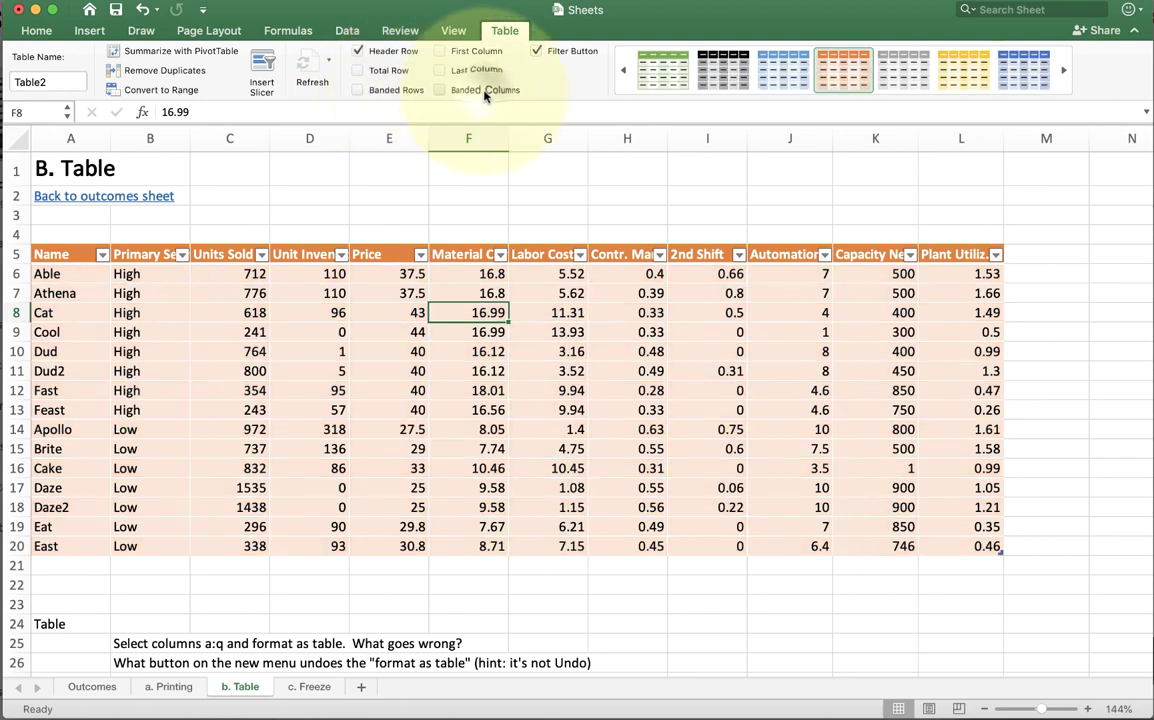
left_click(485, 92)
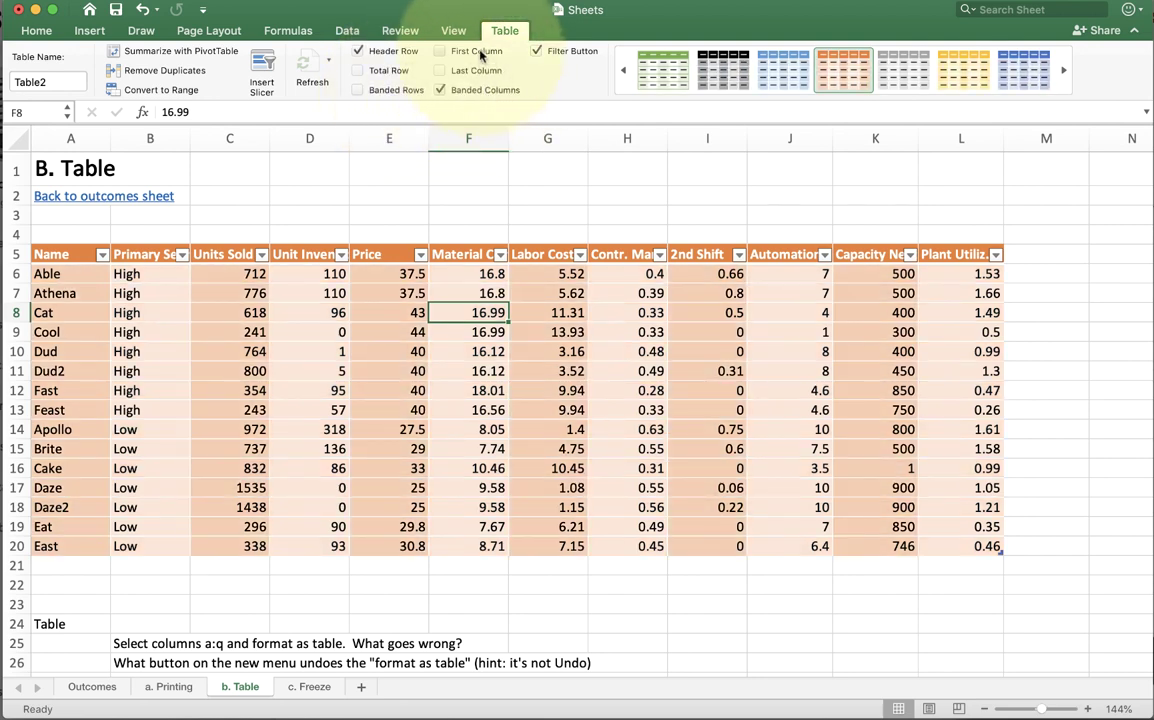
left_click(485, 91)
Turn on the First Column and Last Column emphasis for the table
left_click(478, 52)
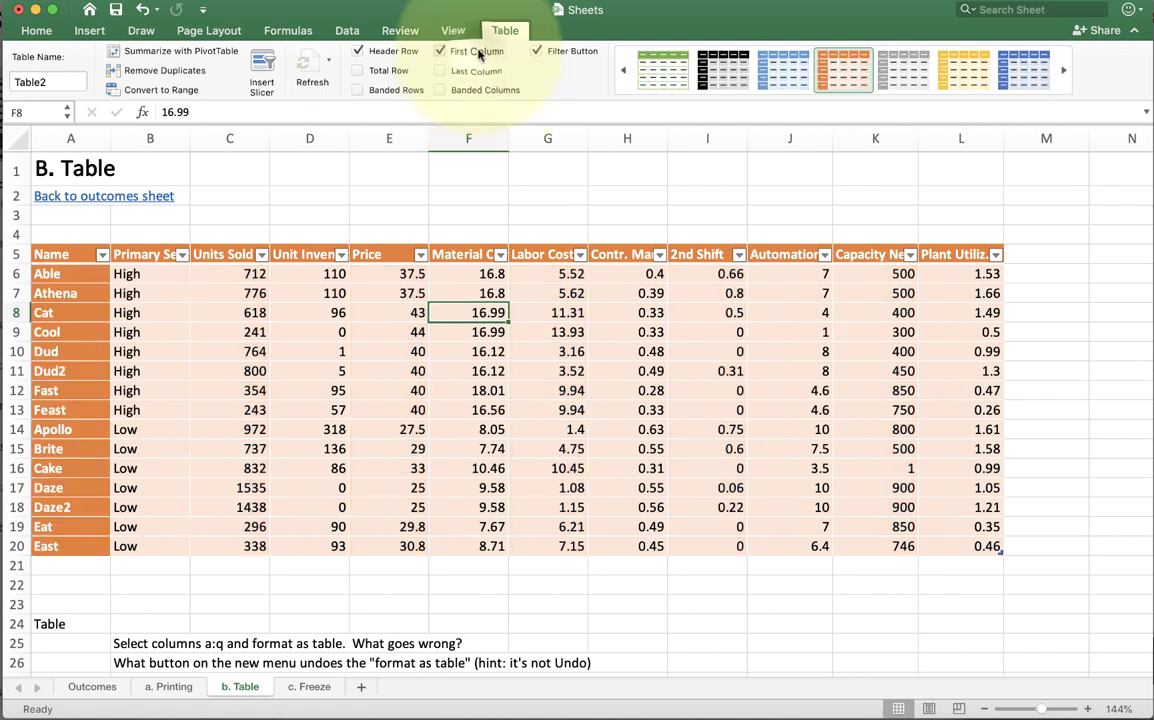
left_click(479, 52)
left_click(479, 52)
left_click(479, 71)
left_click(479, 71)
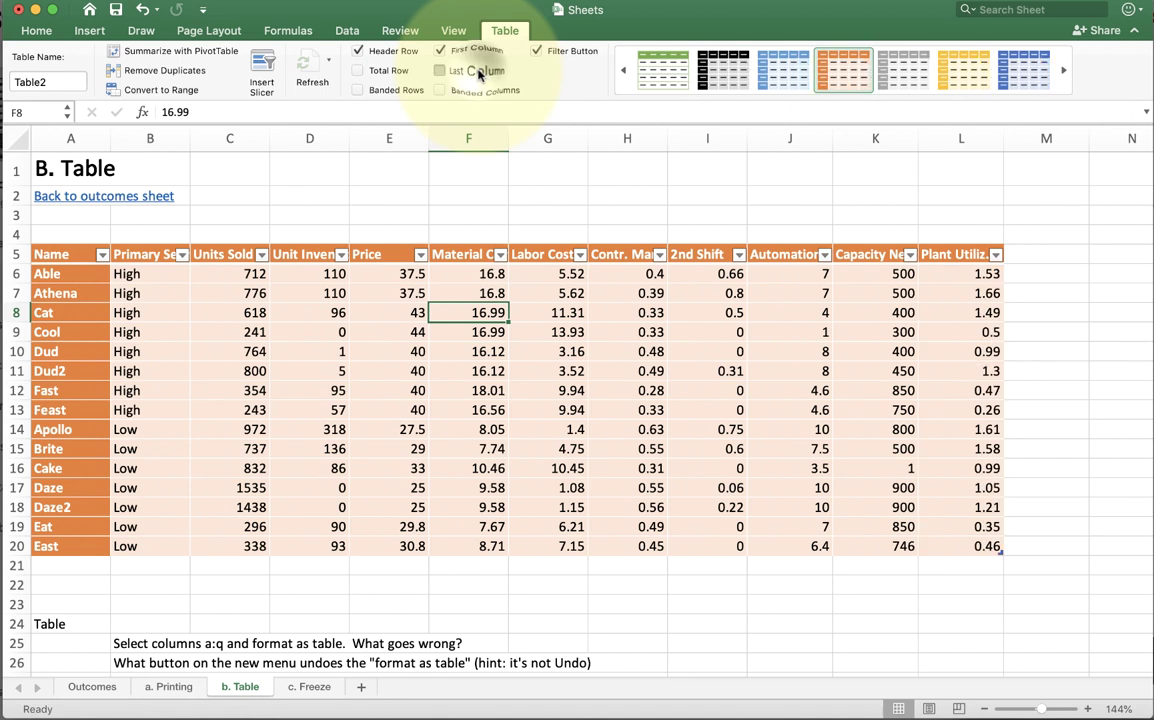
left_click(479, 71)
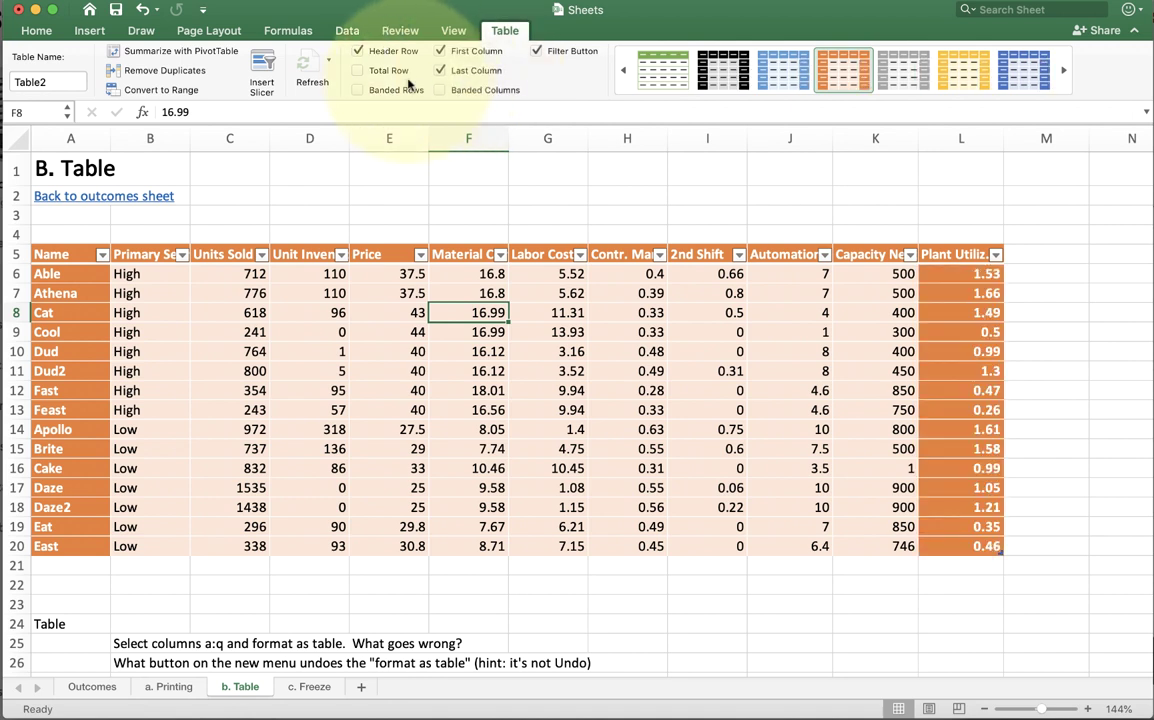
Add a total row to the table and set the Units Sold total to Sum
left_click(372, 71)
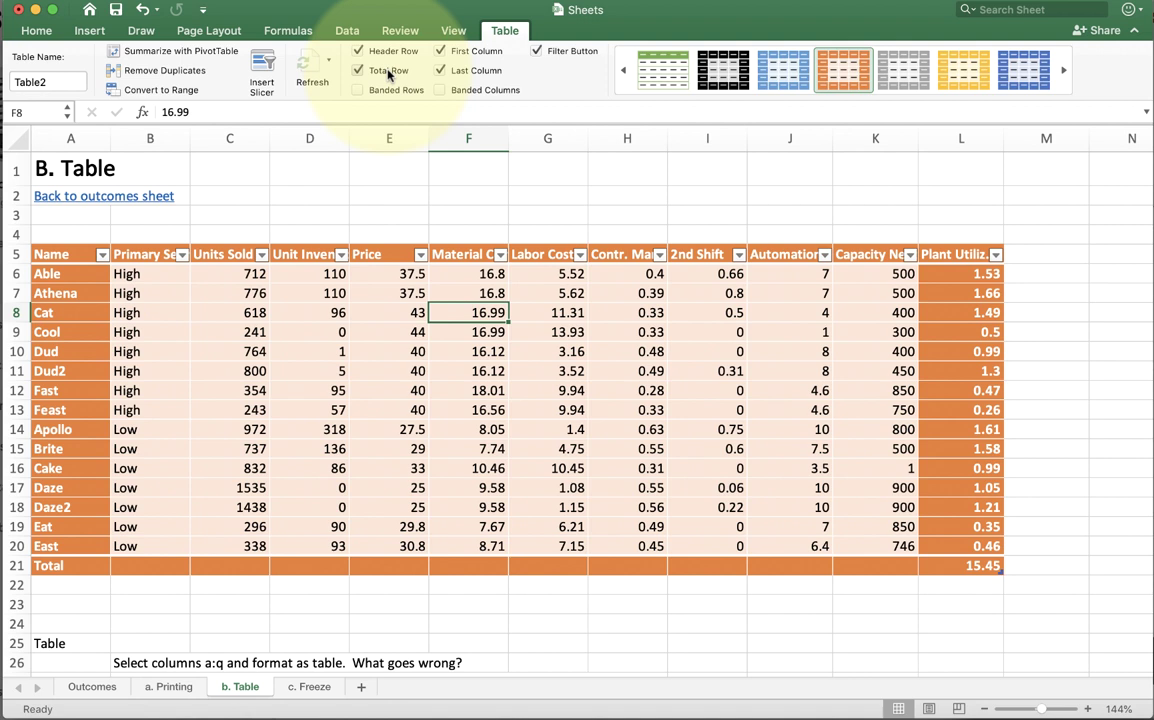
left_click(230, 565)
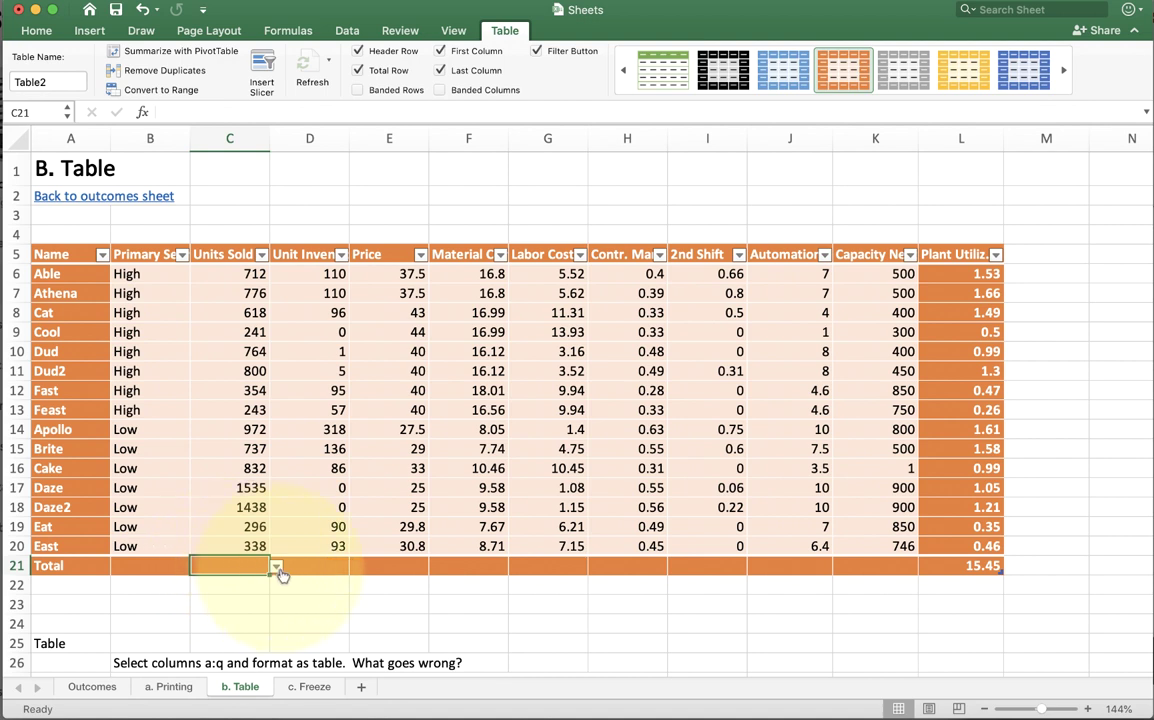
left_click(276, 566)
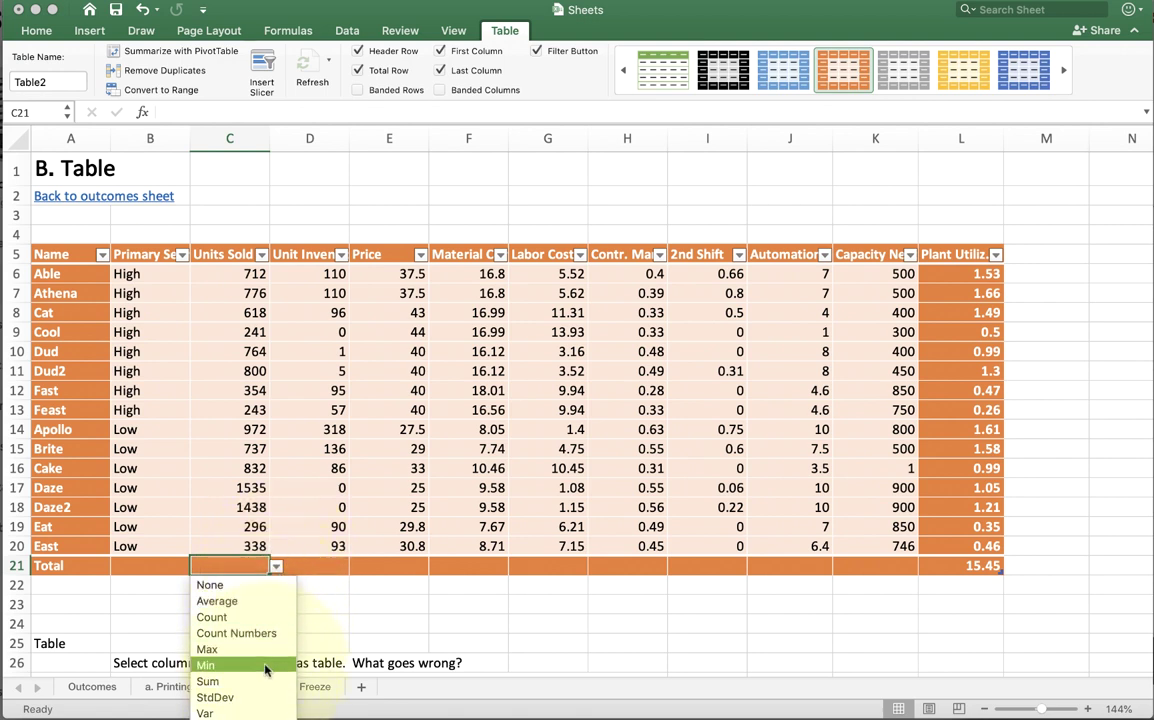
left_click(265, 681)
Set the total row to Average for the unit inventory column and Count for the Price column
left_click(316, 566)
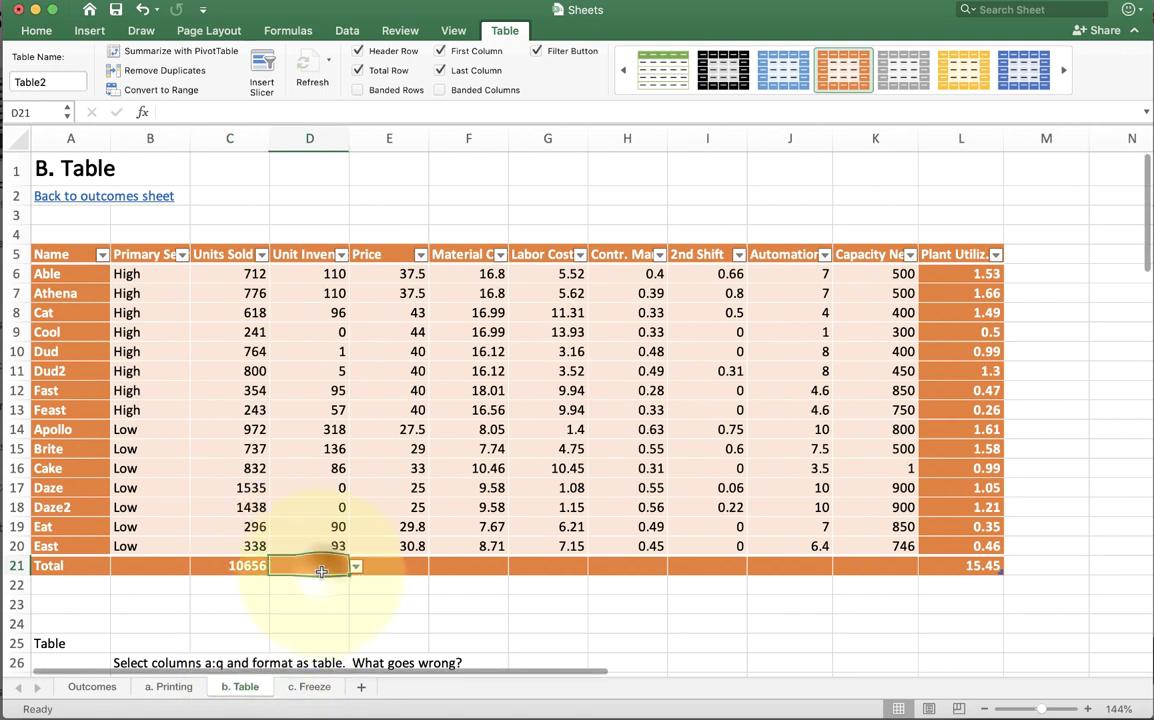
left_click(355, 566)
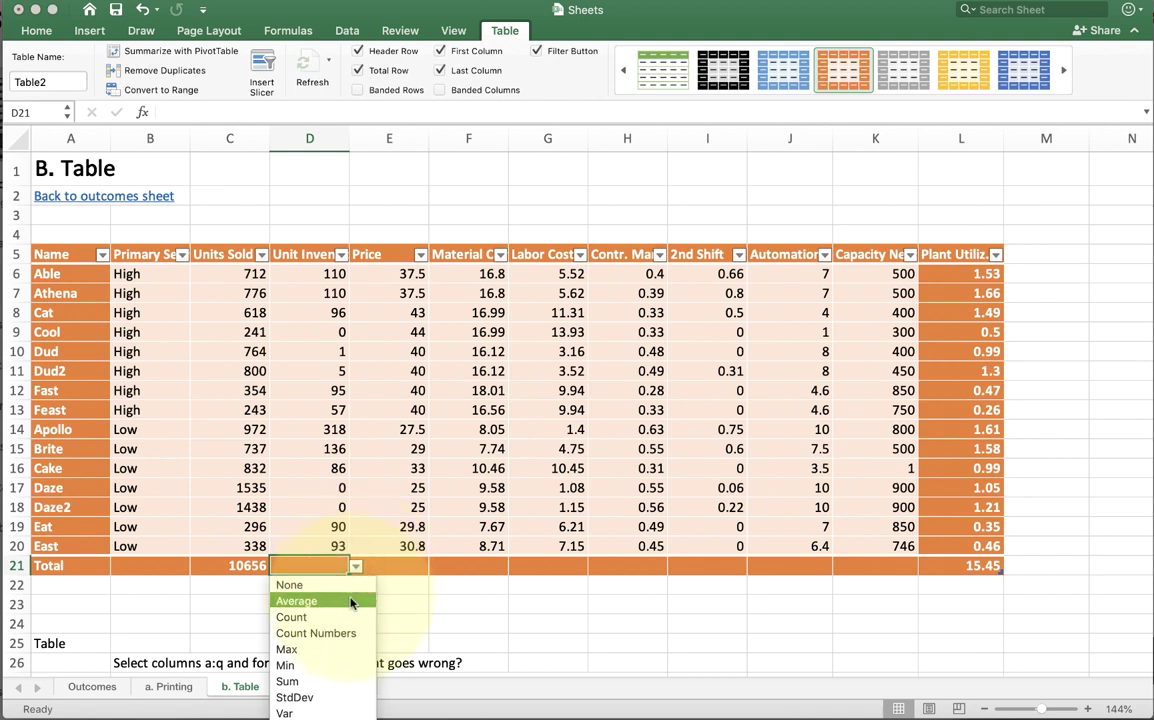
left_click(302, 601)
left_click(398, 566)
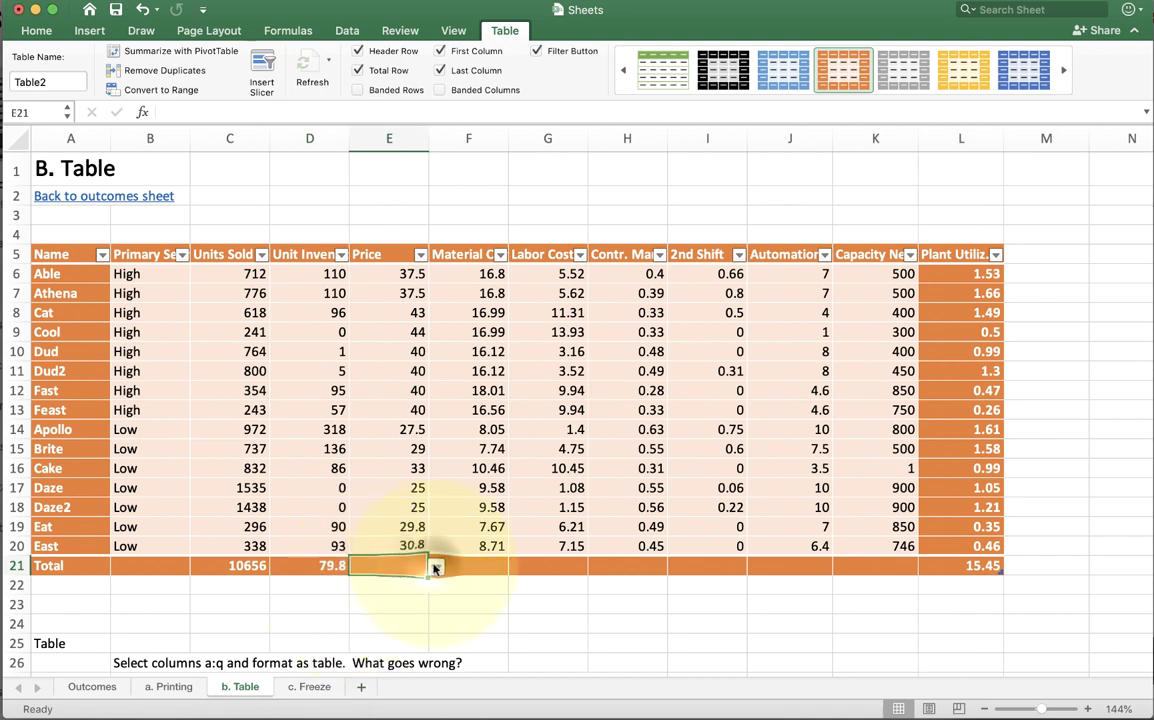
left_click(435, 566)
left_click(425, 618)
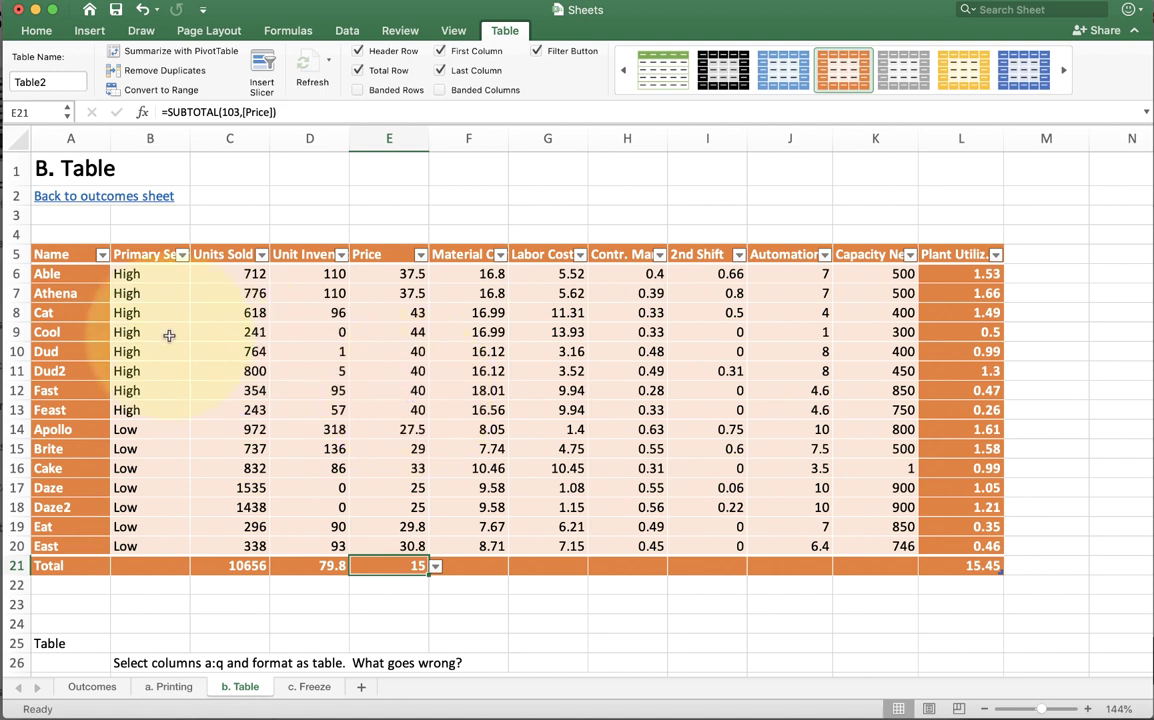
Sort the table by the Name column in descending order, and re-sort it in ascending order
left_click(155, 308)
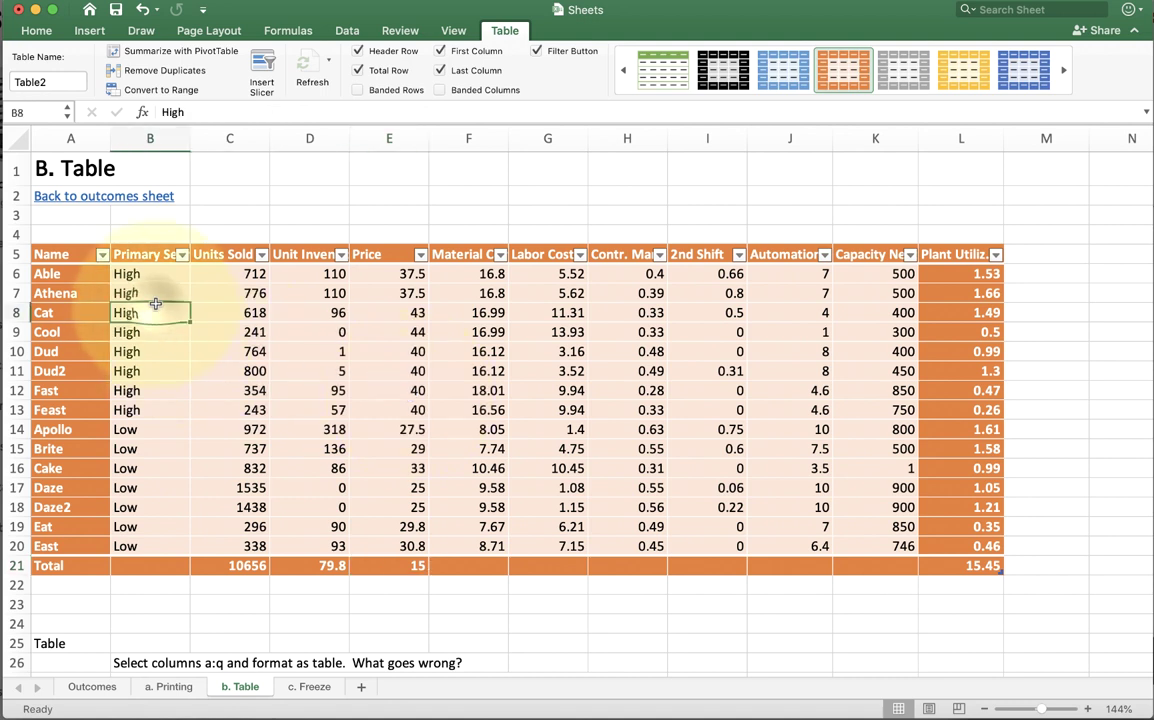
left_click(58, 256)
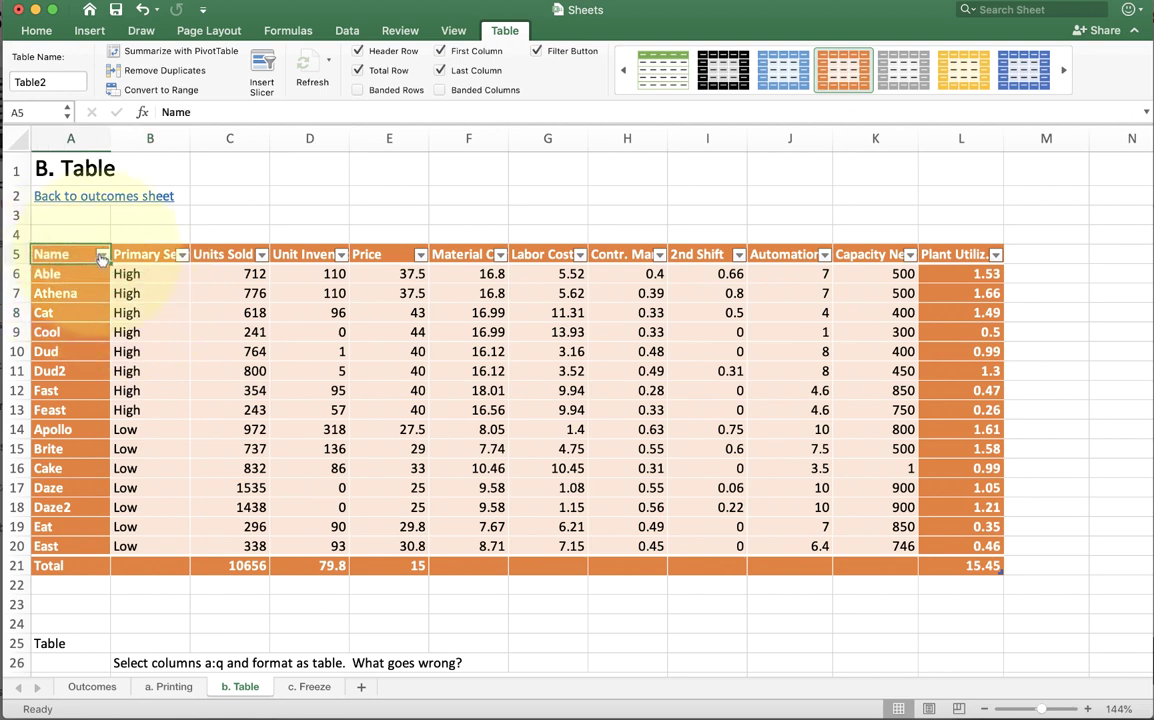
left_click(101, 256)
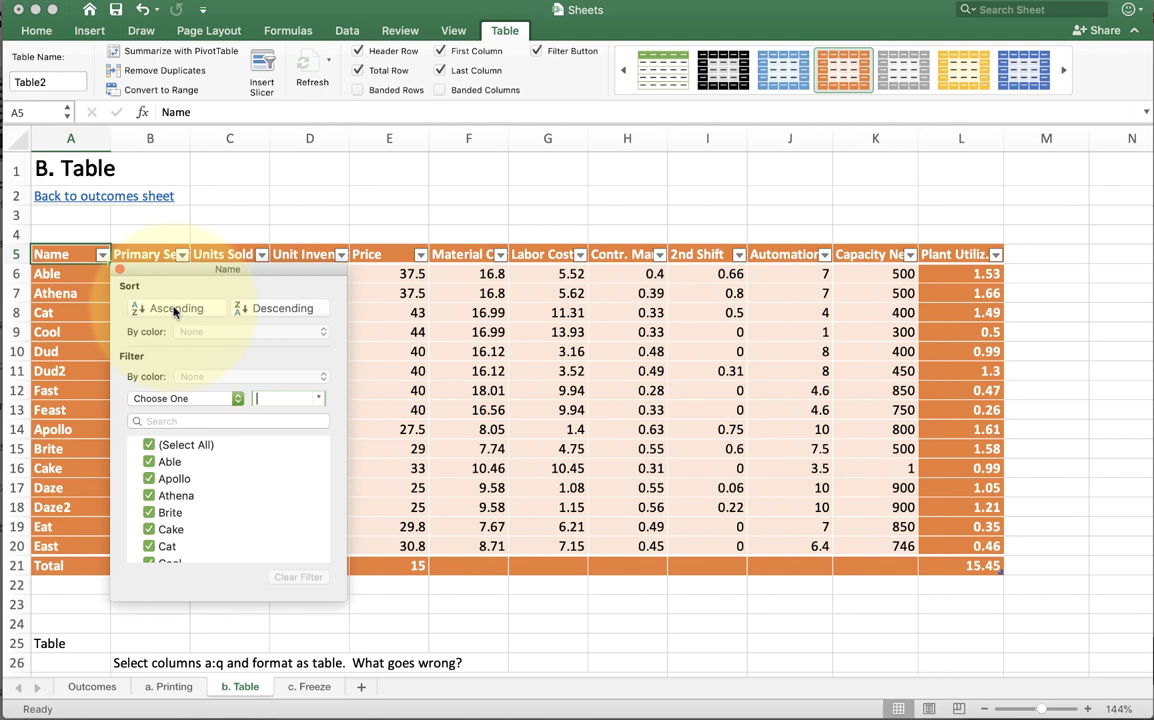
left_click(238, 309)
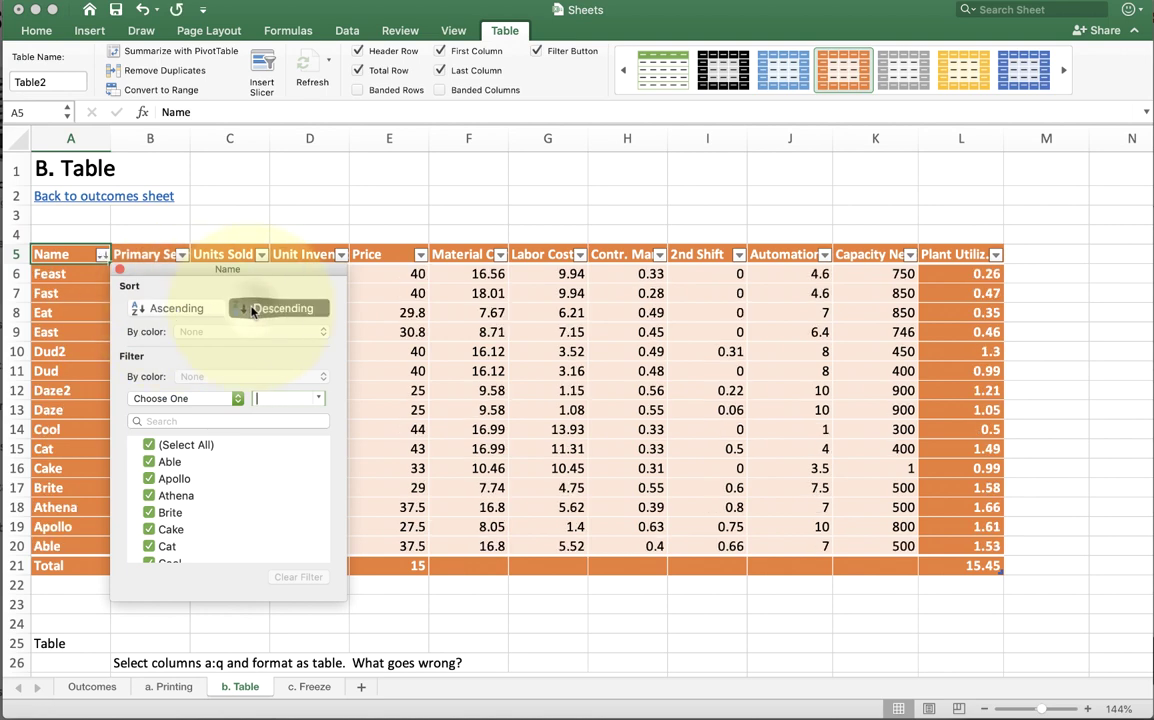
left_click(184, 312)
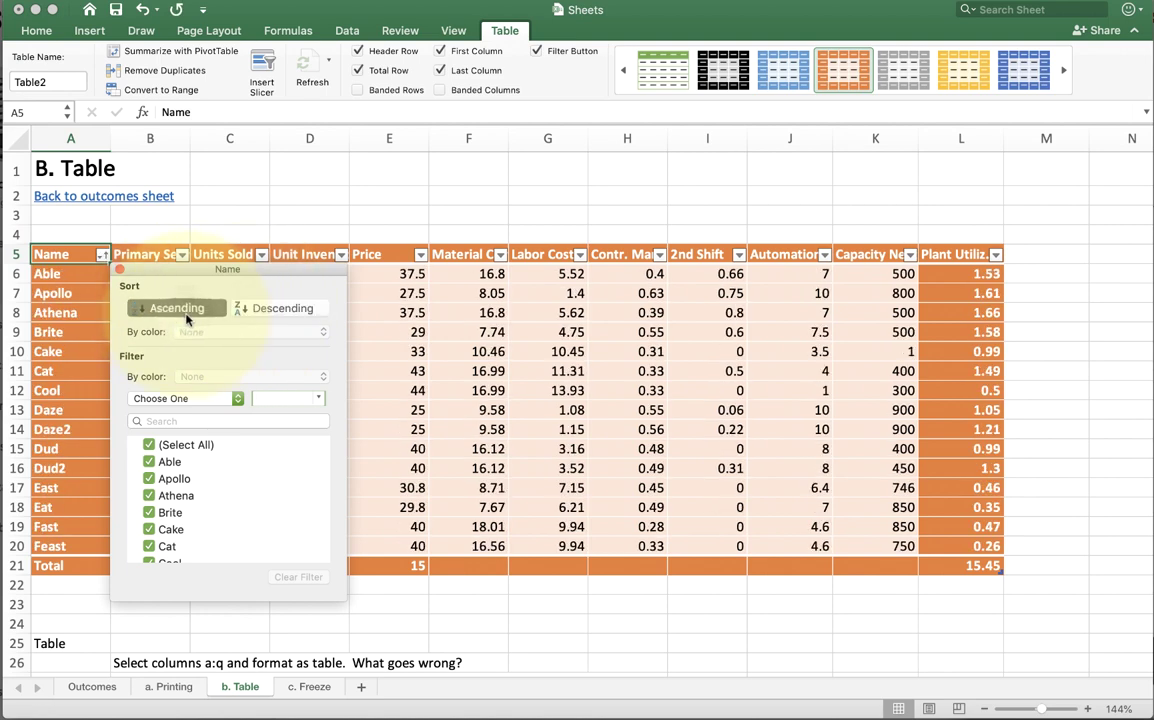
left_click(380, 235)
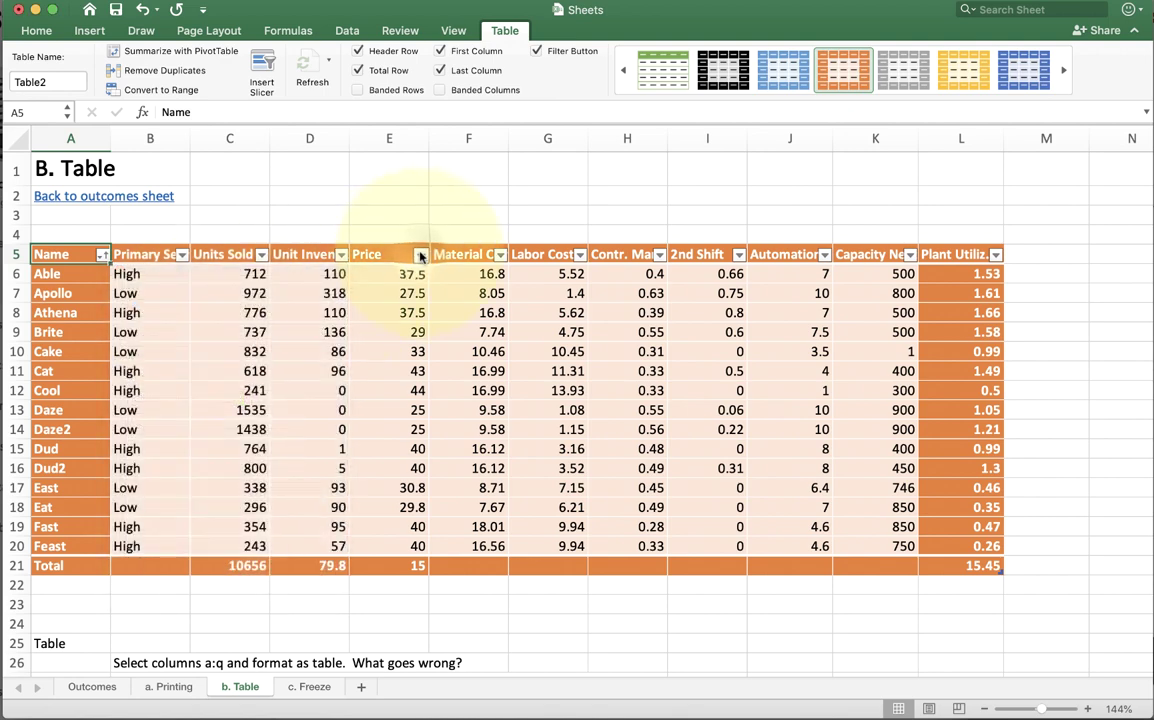
Sort the table by the Price column in descending order, and re-sort it in ascending order
left_click(420, 255)
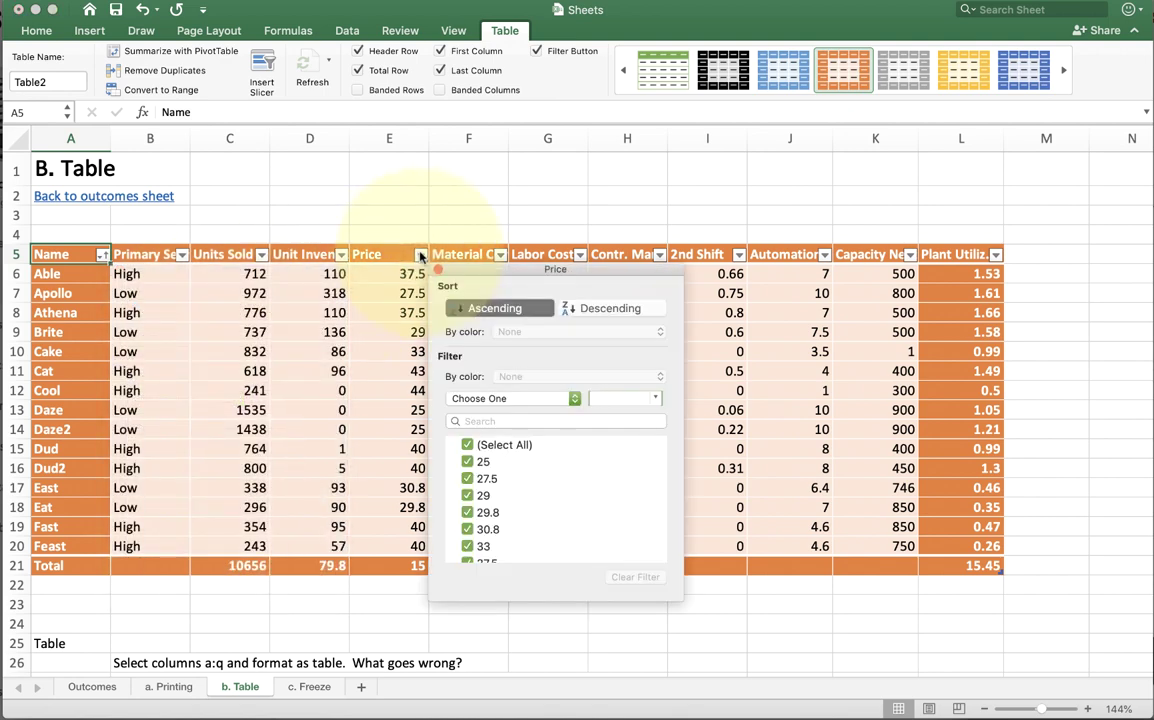
left_click(568, 308)
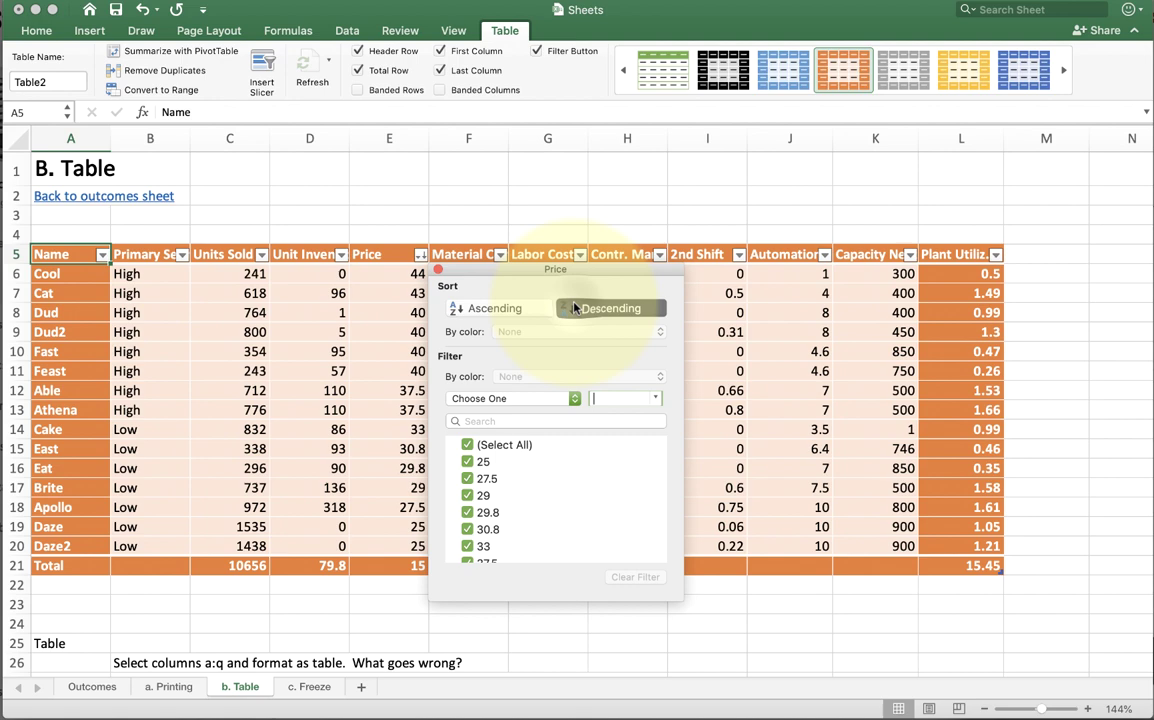
left_click(510, 309)
left_click(290, 320)
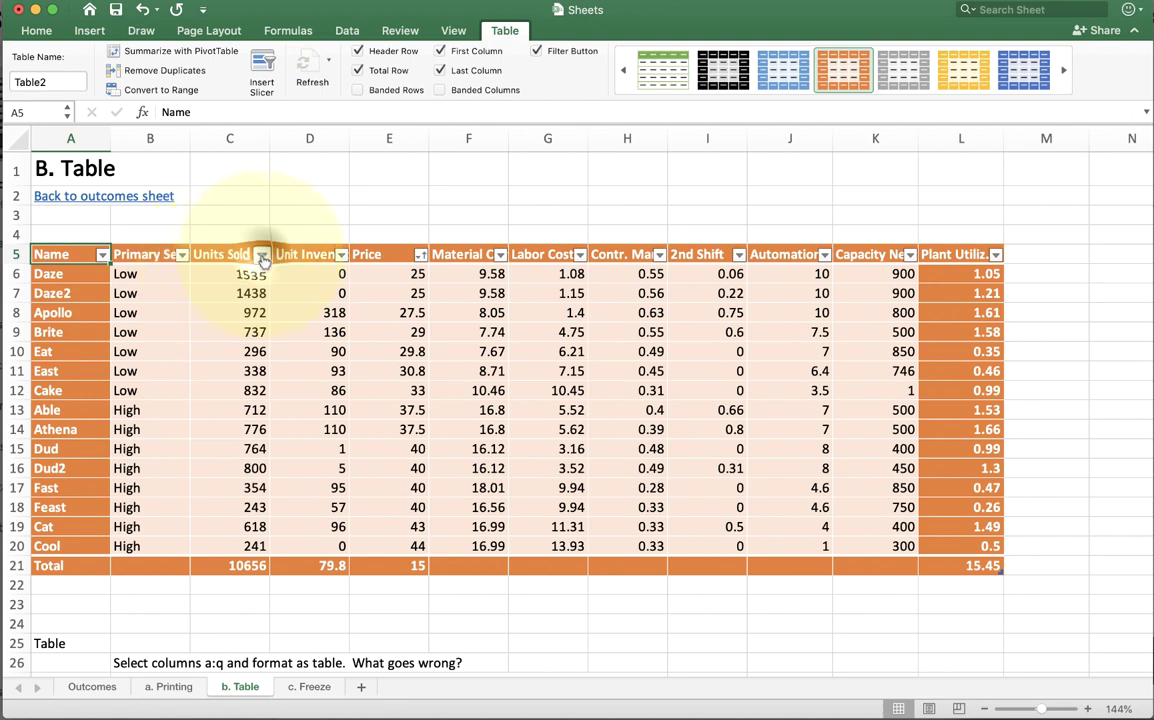
Sort the table by Units Sold in ascending order and check the order of the Primary Segment values
left_click(261, 255)
left_click(339, 308)
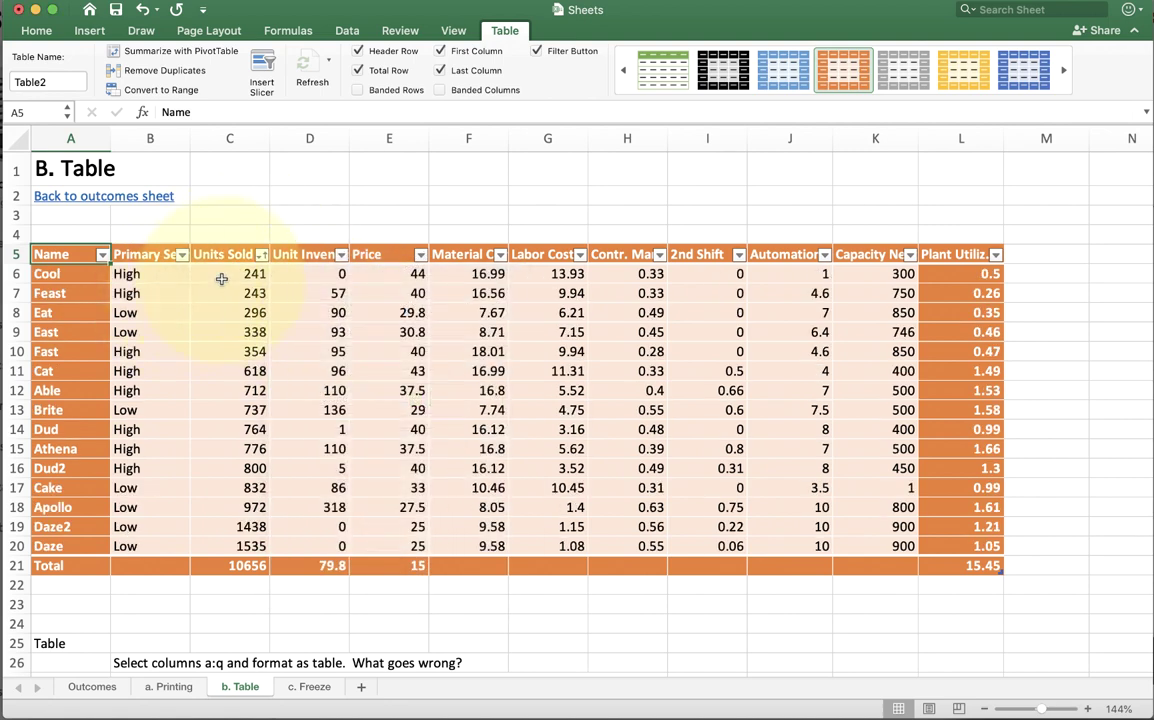
left_click_drag(125, 274, 147, 524)
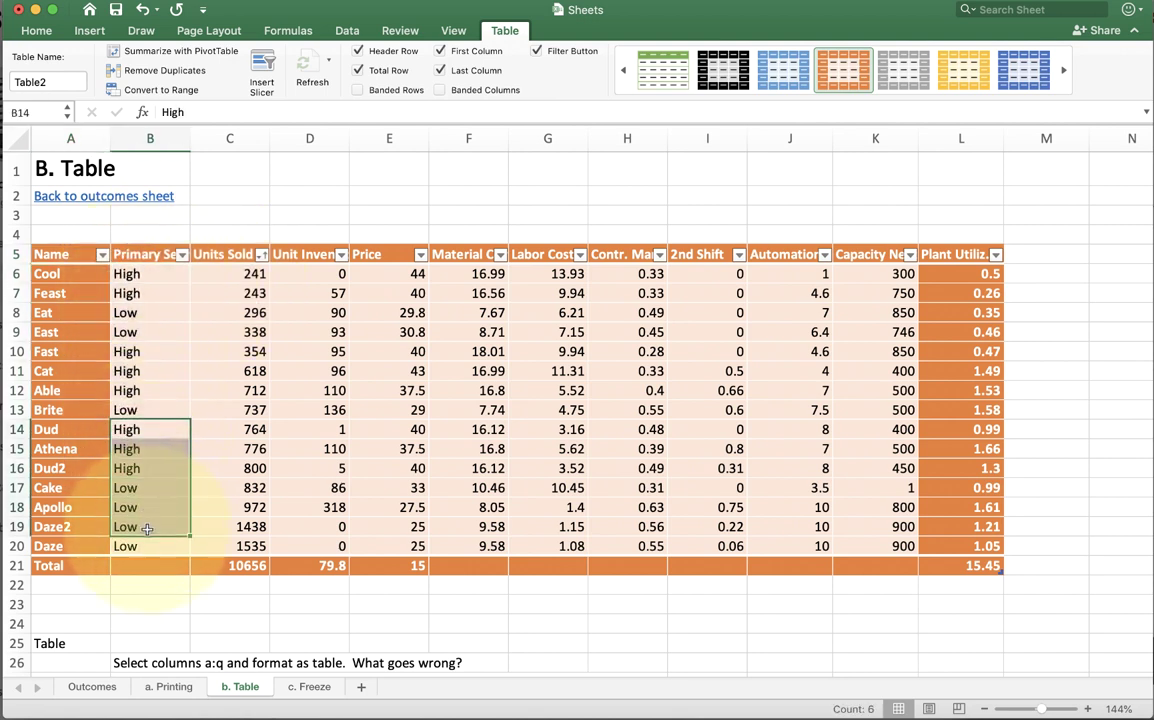
left_click(241, 293)
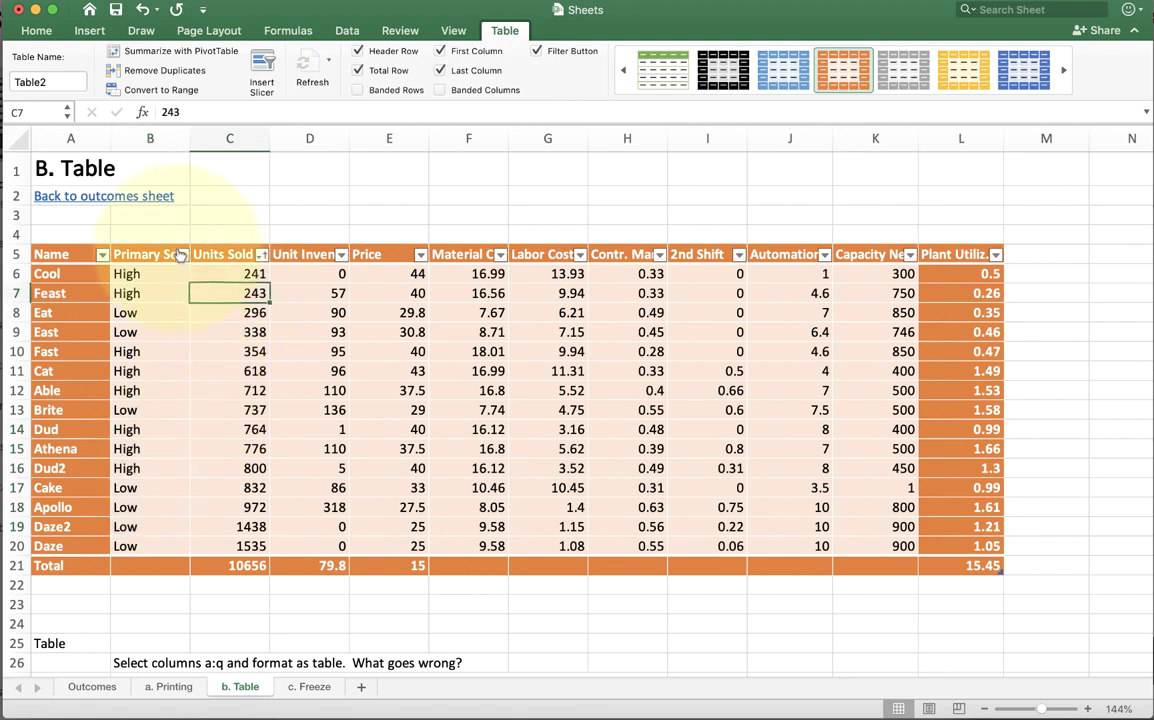
Sort the table by Primary Segment in ascending order, and re-sort it by Units Sold in ascending order
left_click(183, 258)
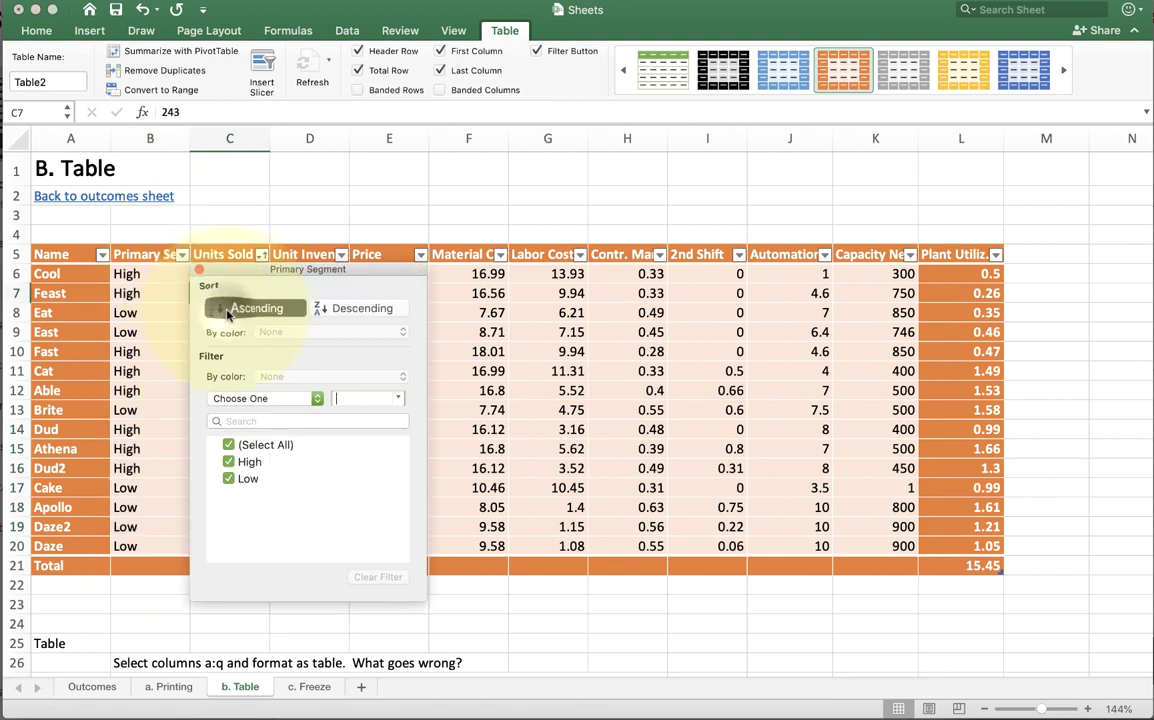
left_click(235, 308)
left_click(160, 312)
left_click(261, 254)
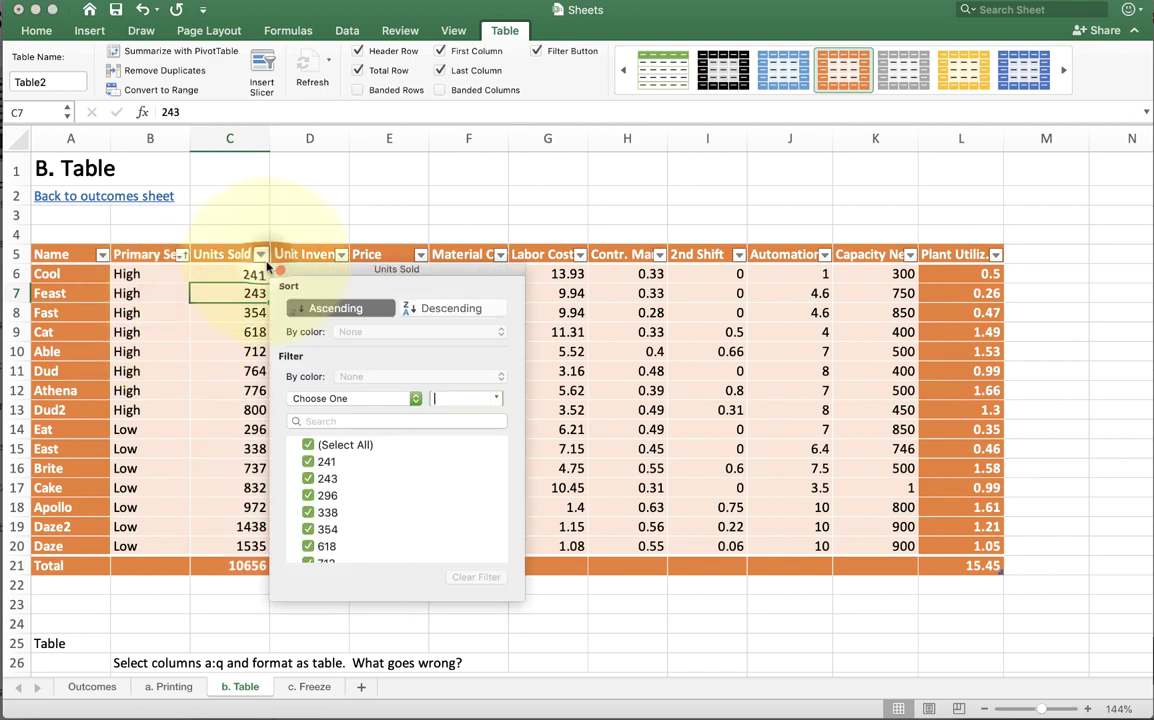
left_click(299, 312)
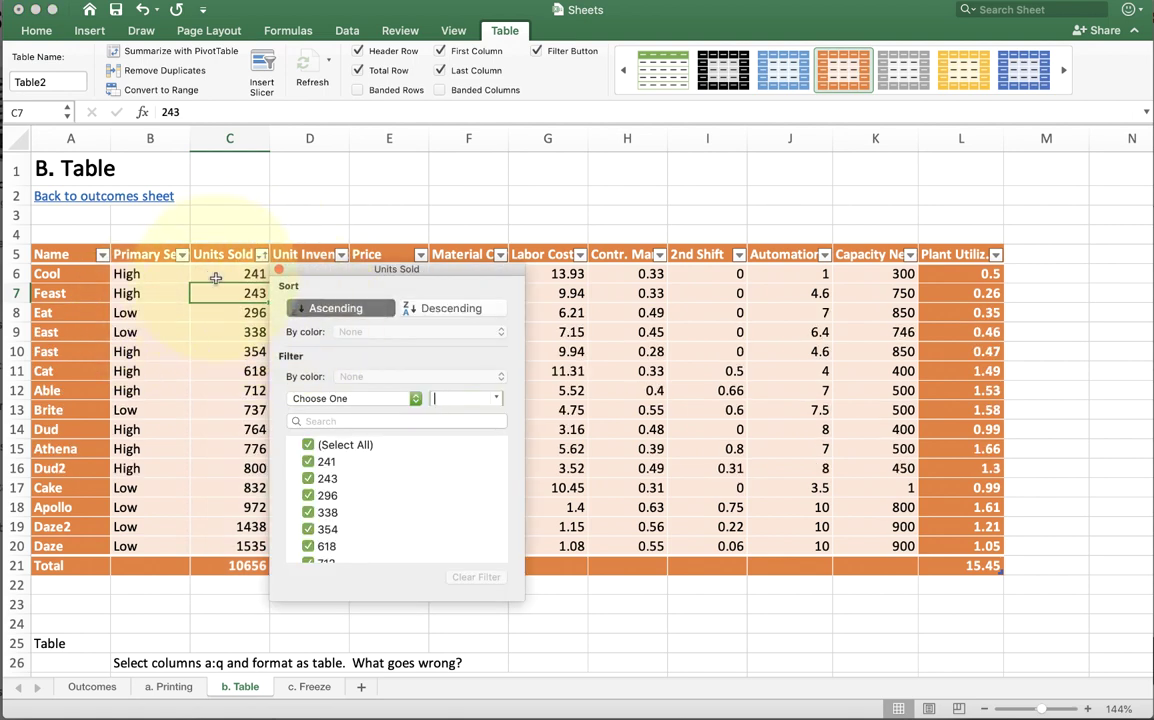
left_click(144, 373)
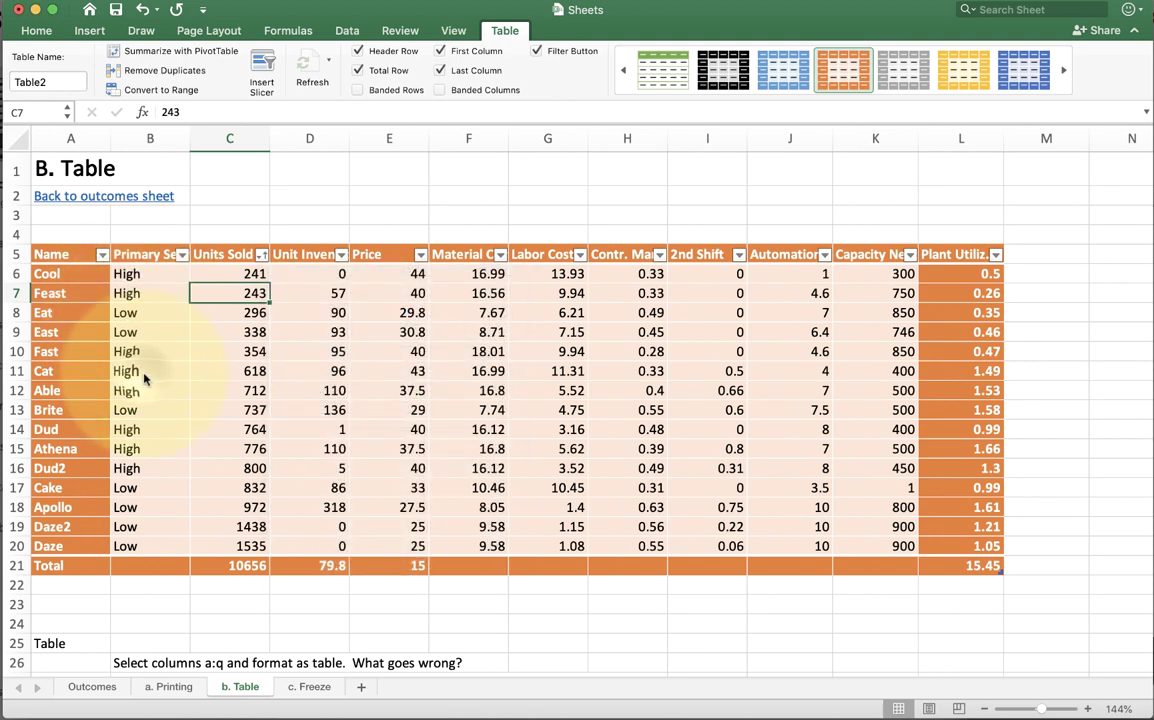
Start a custom sort on the table and set its first level to Primary Segment, A to Z
left_click(37, 32)
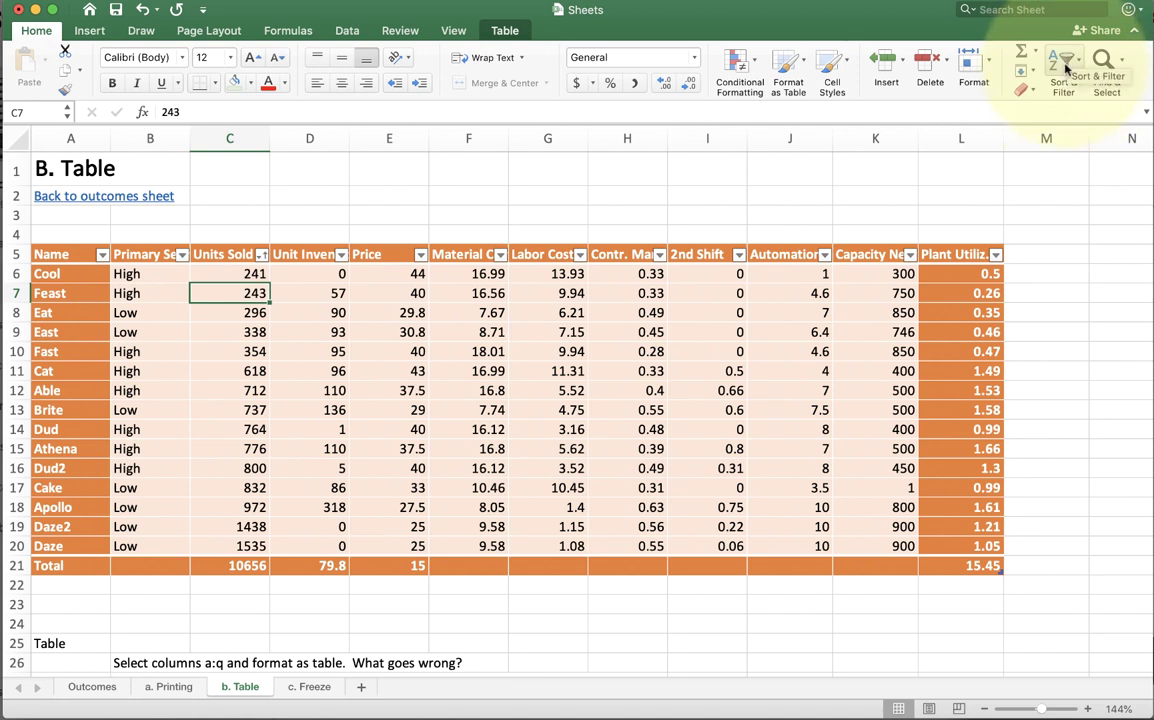
left_click(881, 187)
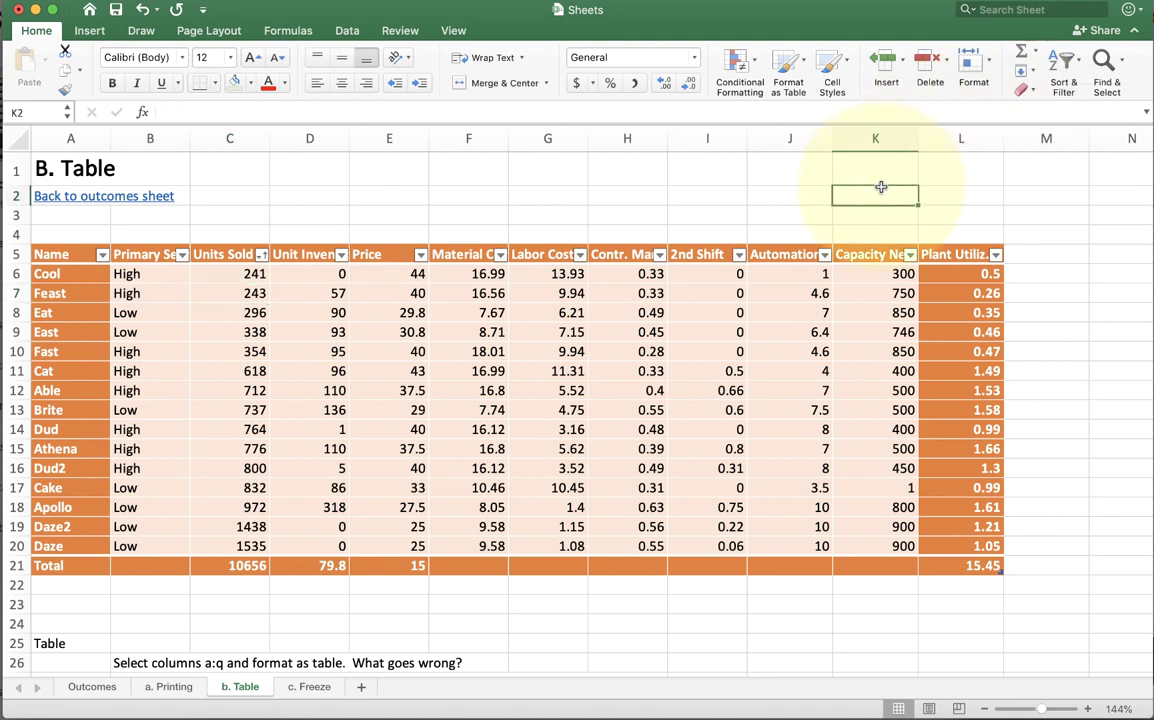
left_click(815, 312)
left_click(1057, 68)
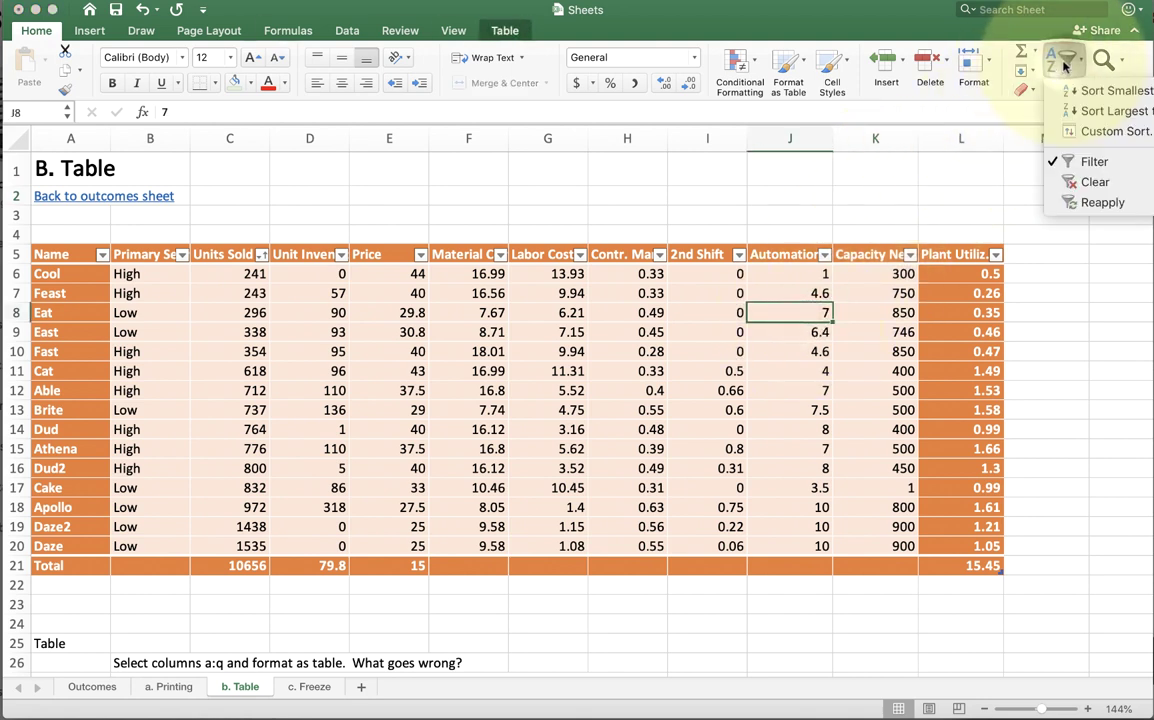
left_click(1073, 133)
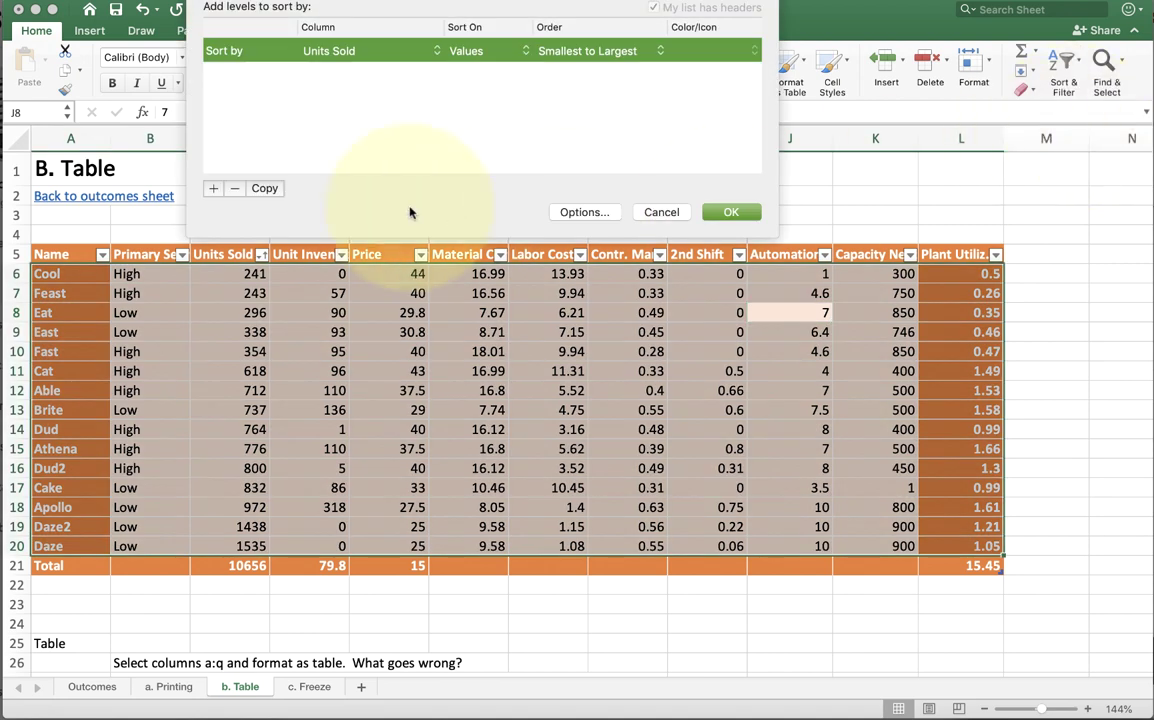
left_click_drag(345, 3, 412, 311)
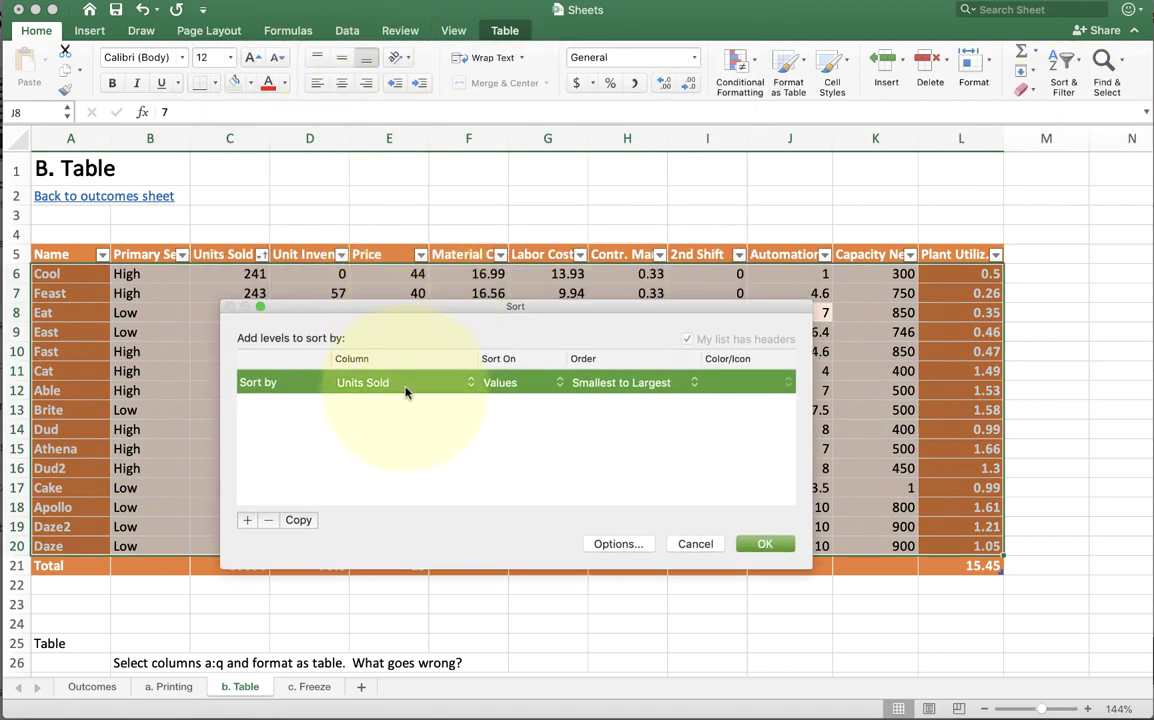
left_click(406, 392)
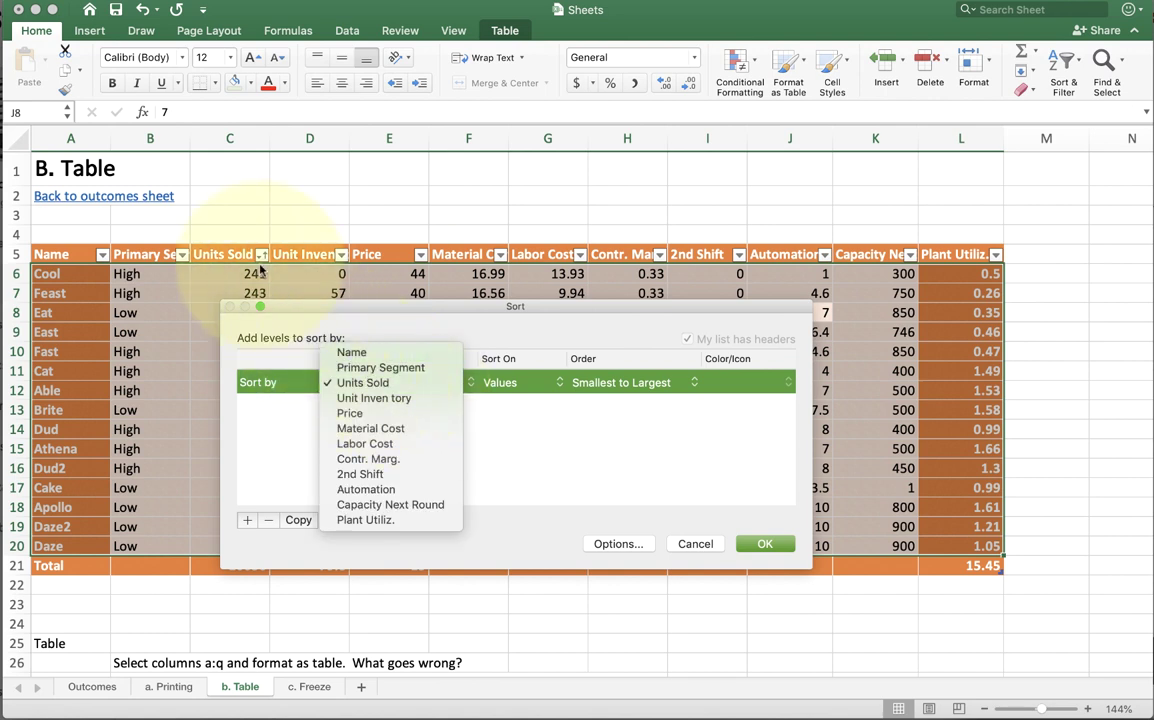
left_click(370, 367)
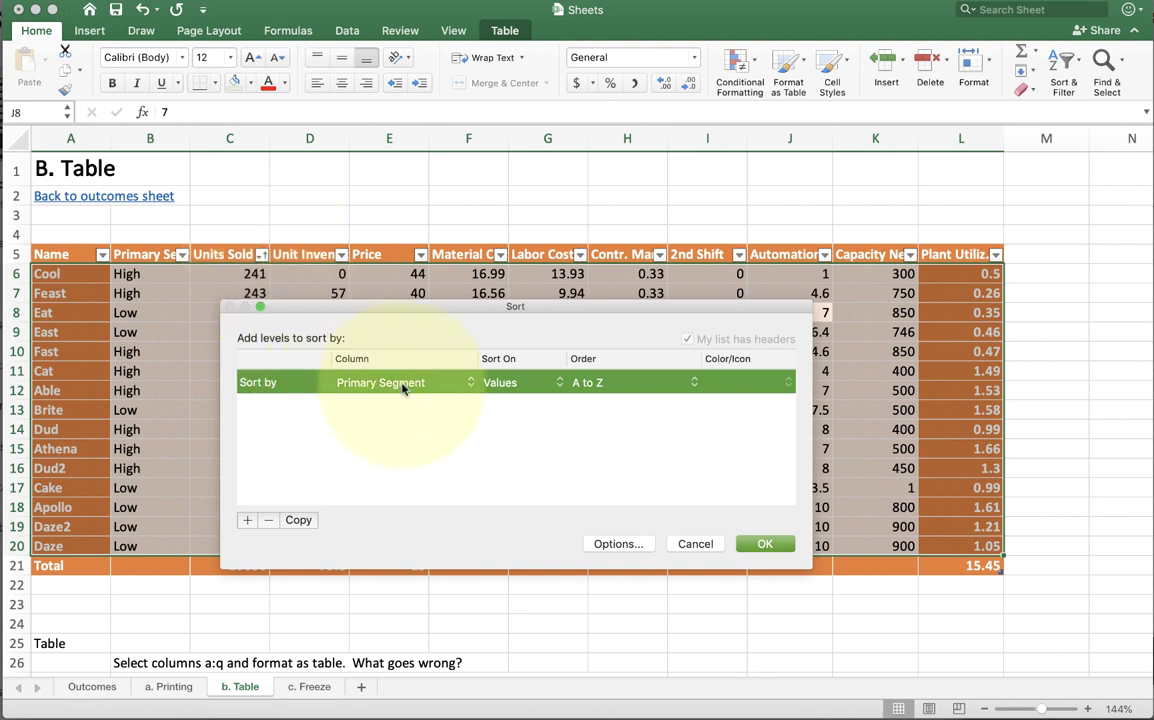
Add a second sort level on Units Sold, Smallest to Largest, and apply the custom sort
left_click(247, 521)
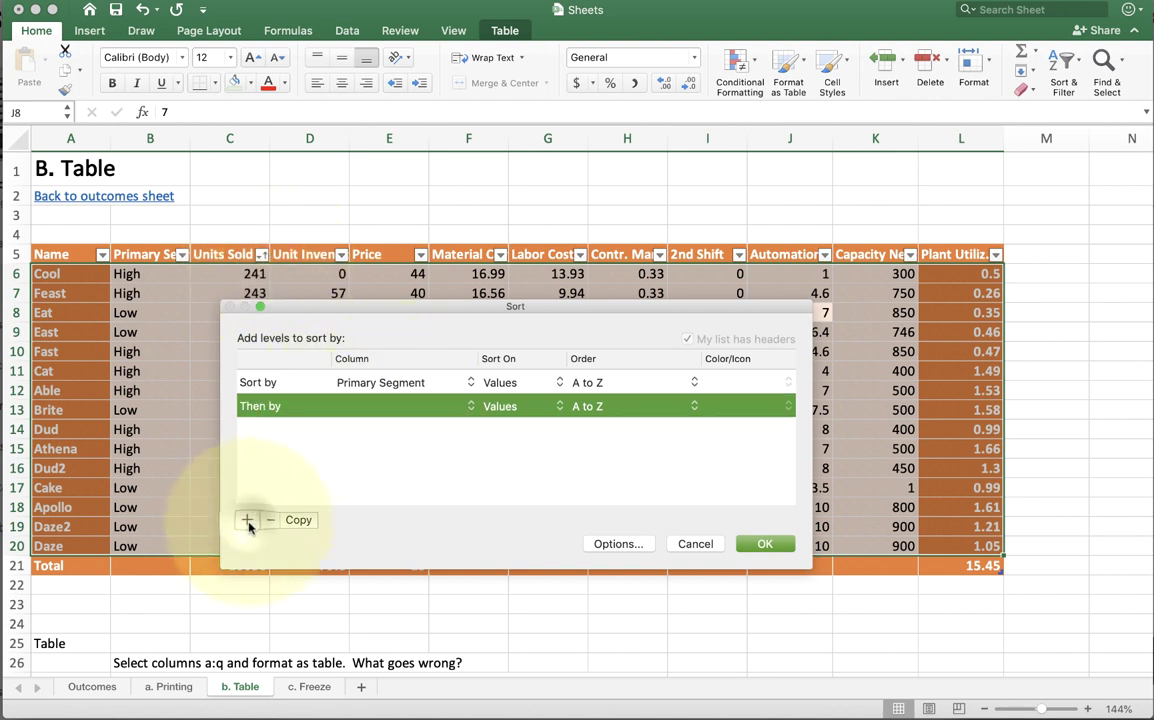
left_click(401, 407)
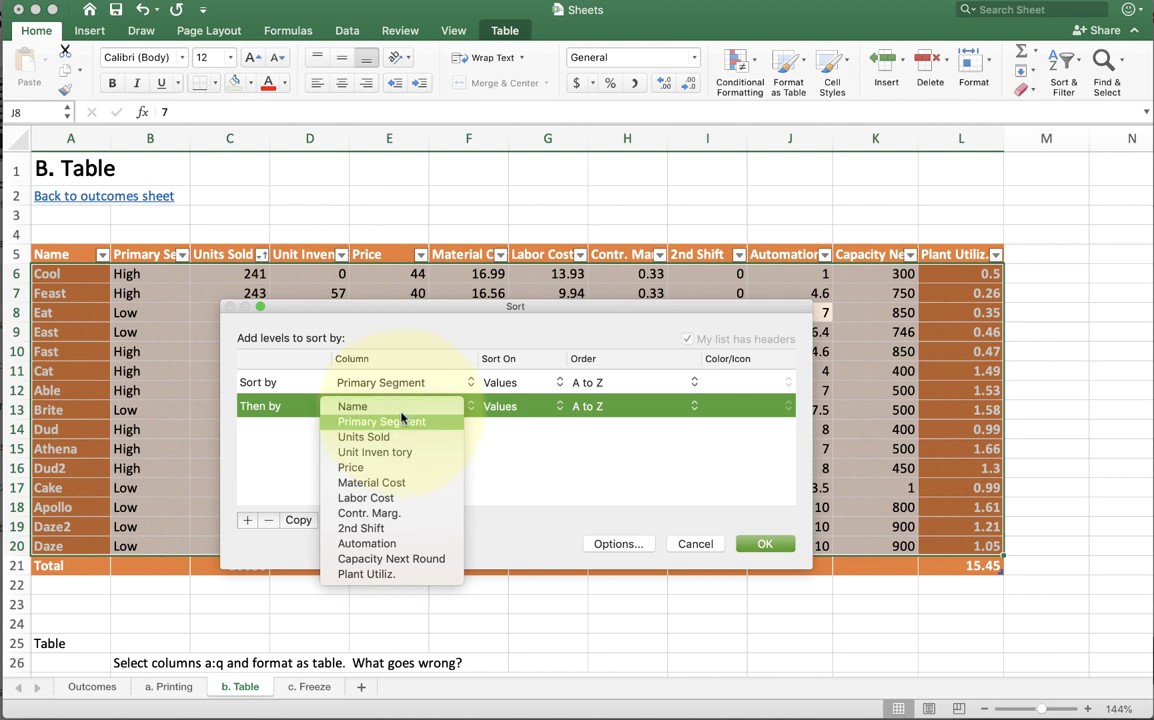
left_click(405, 438)
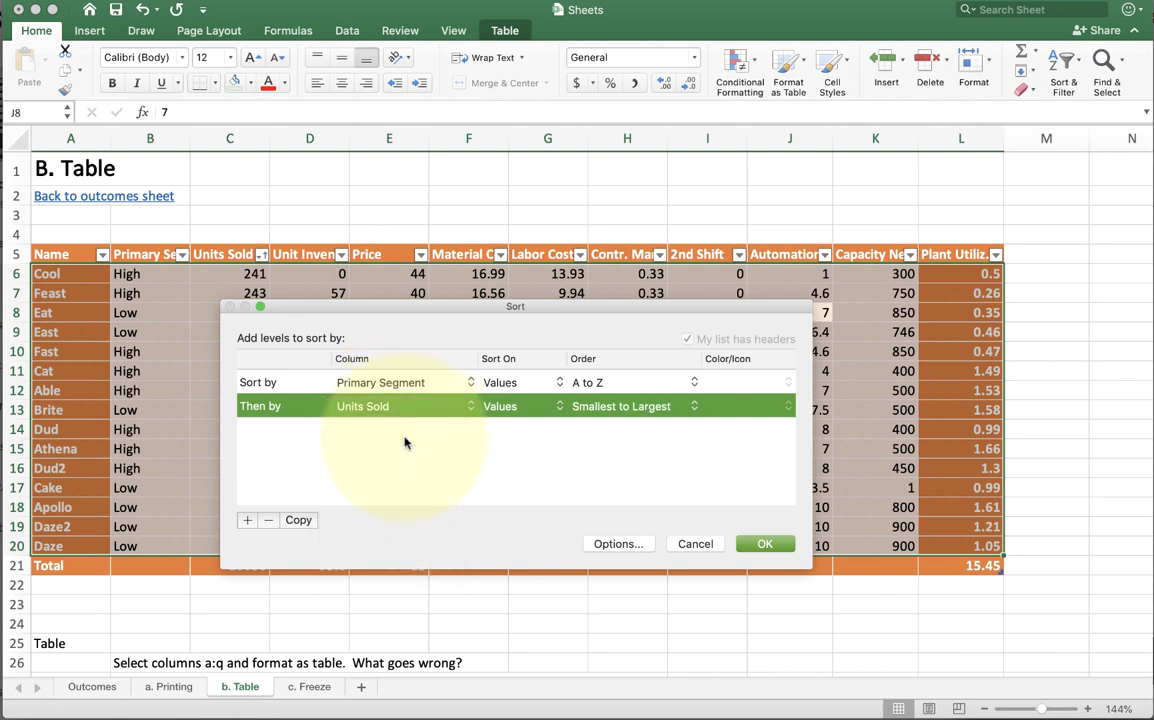
left_click(284, 386)
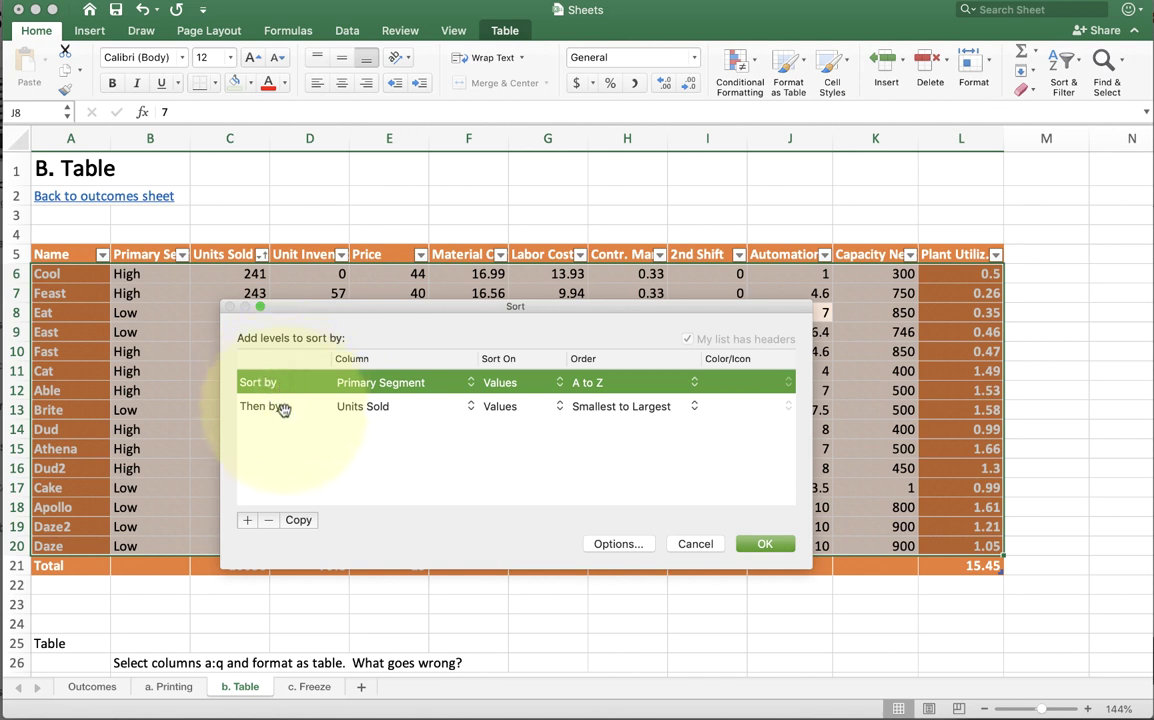
left_click(284, 410)
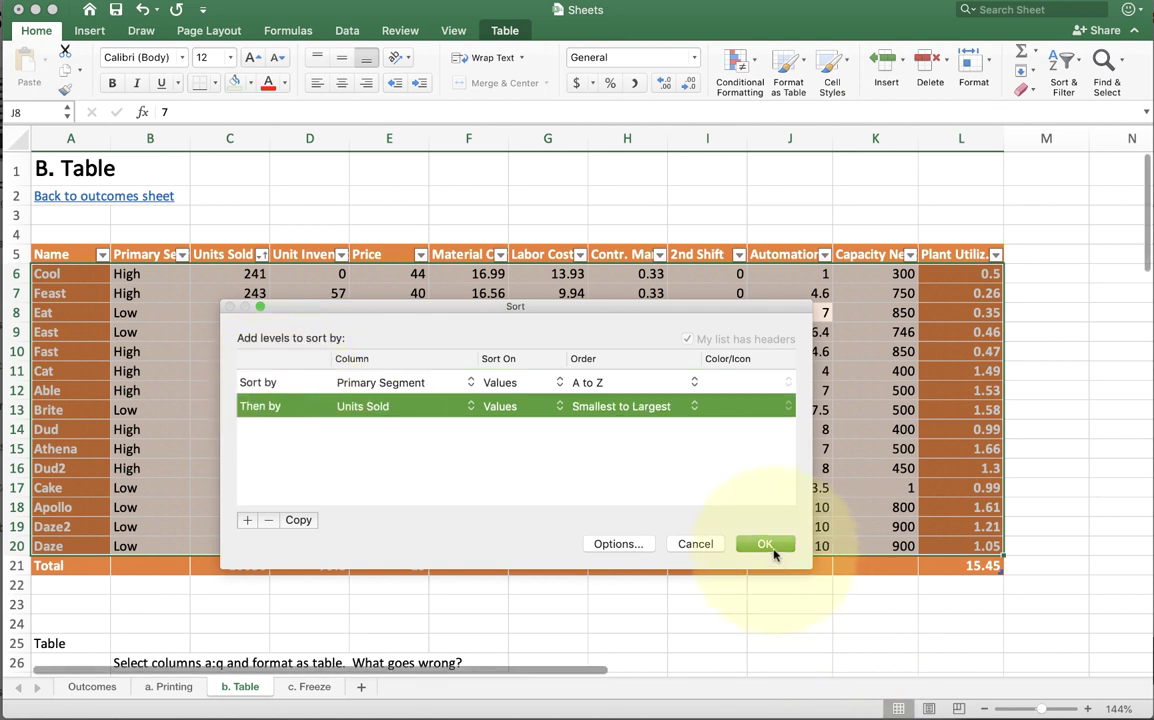
left_click(765, 546)
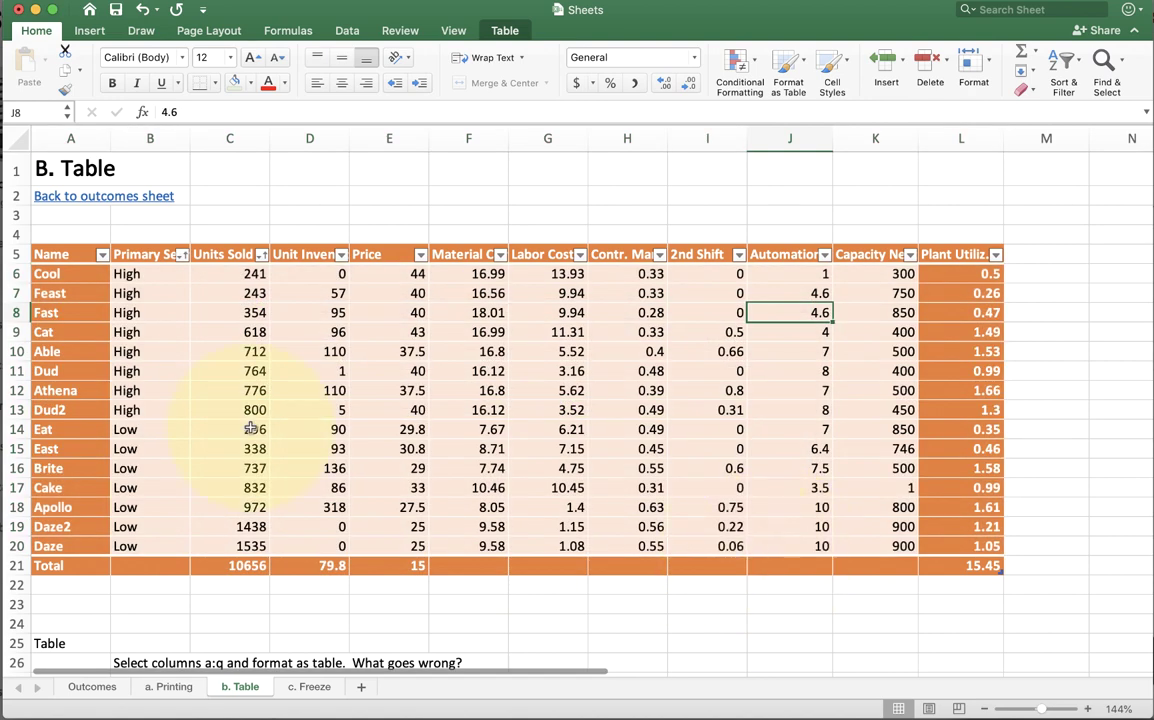
Examine the High and Low groups in Primary Segment, the Units Sold order within High, and the available sort and filter options
left_click(143, 279)
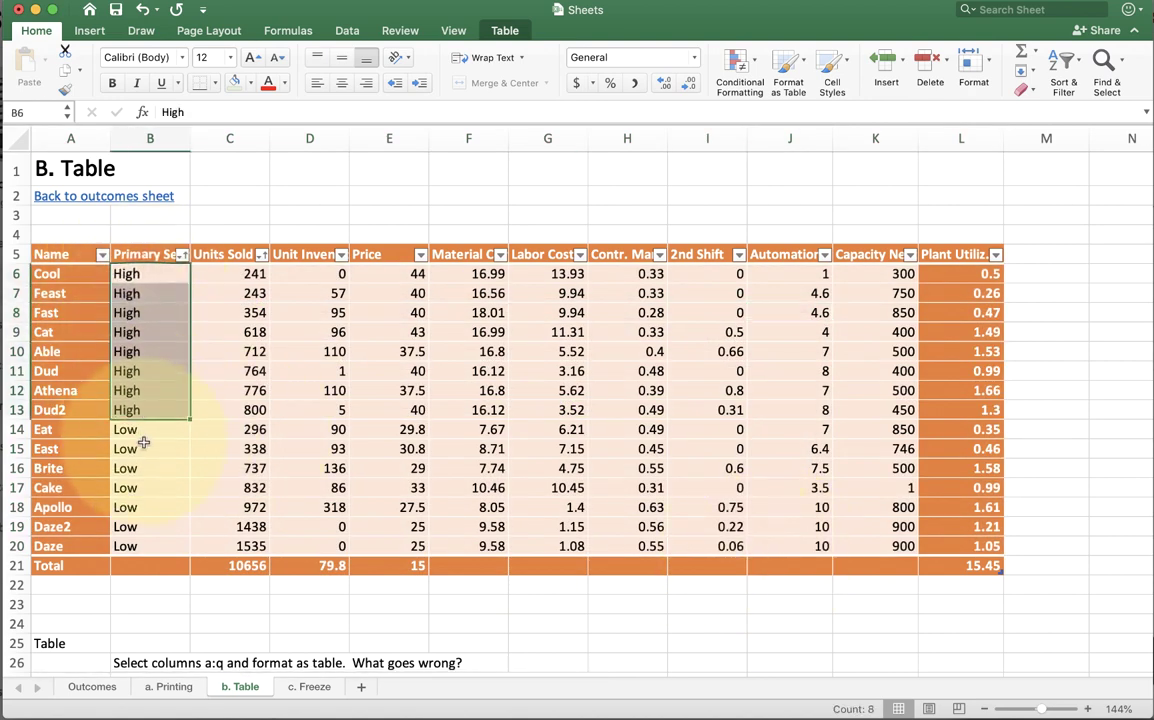
left_click_drag(148, 449, 151, 532)
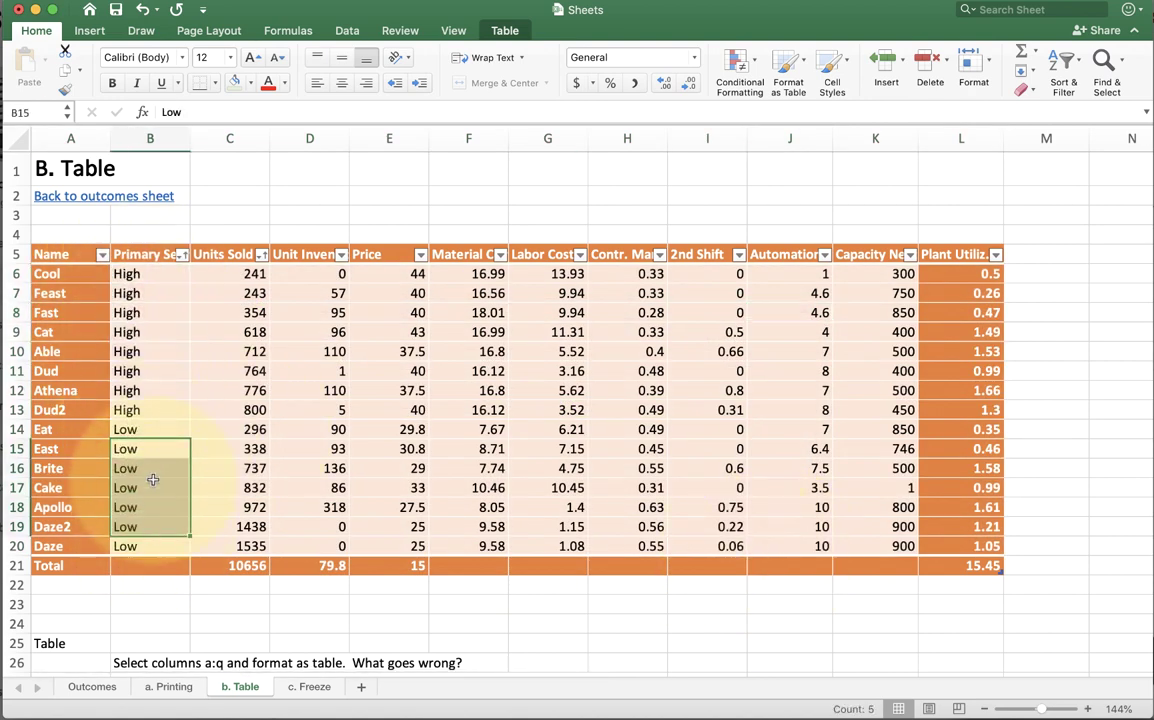
left_click(217, 413)
left_click_drag(217, 413, 225, 265)
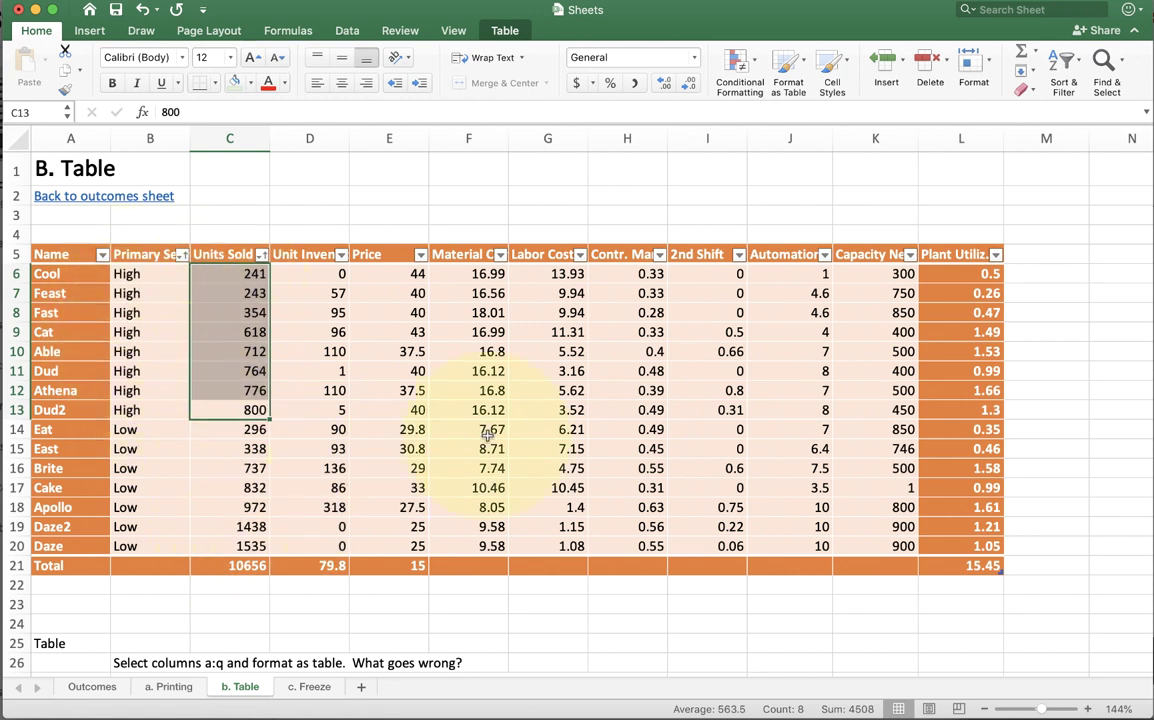
left_click(1066, 63)
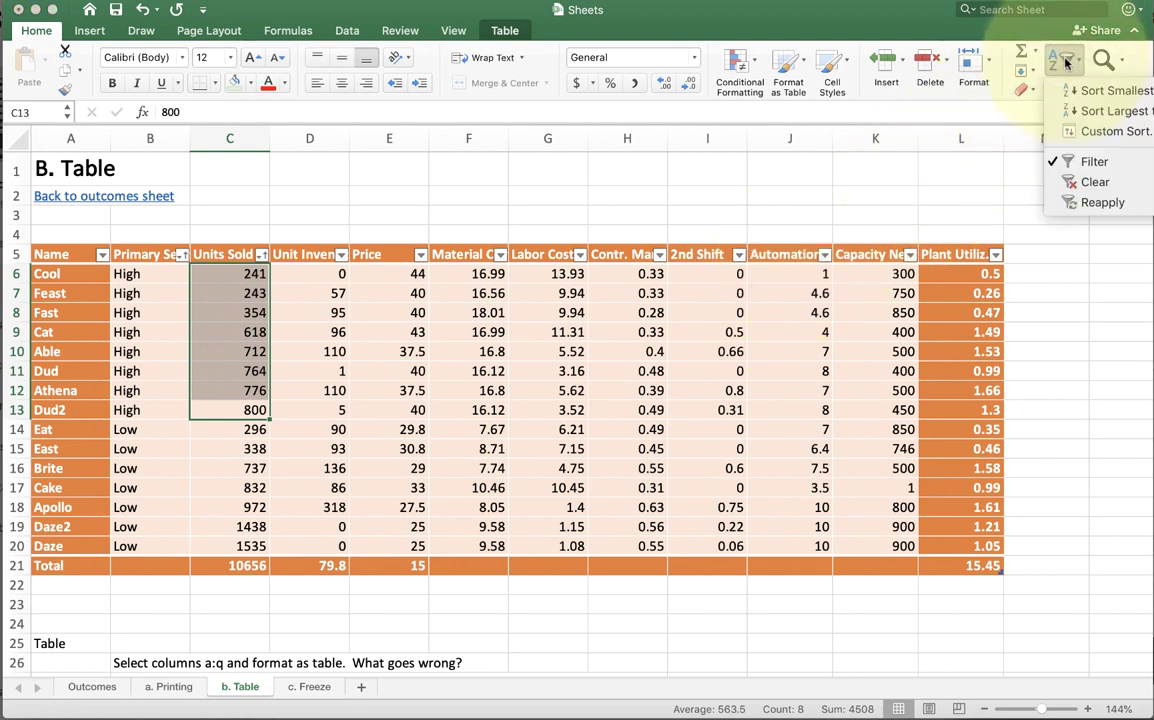
left_click(1068, 63)
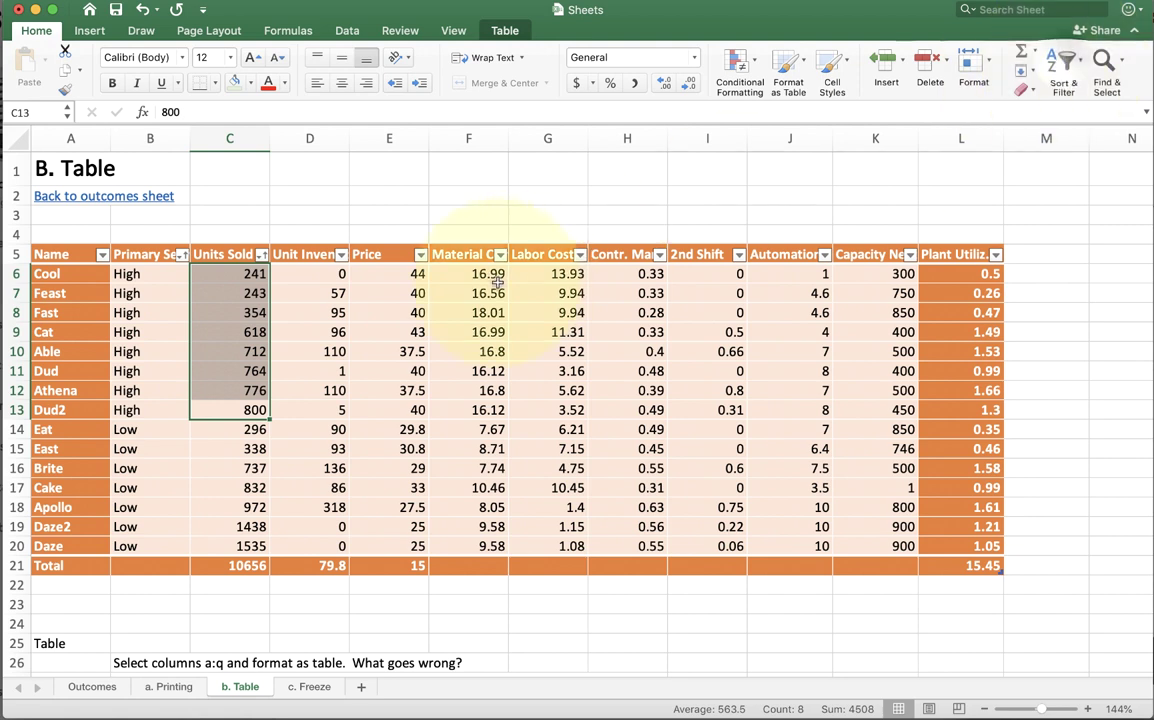
left_click(293, 304)
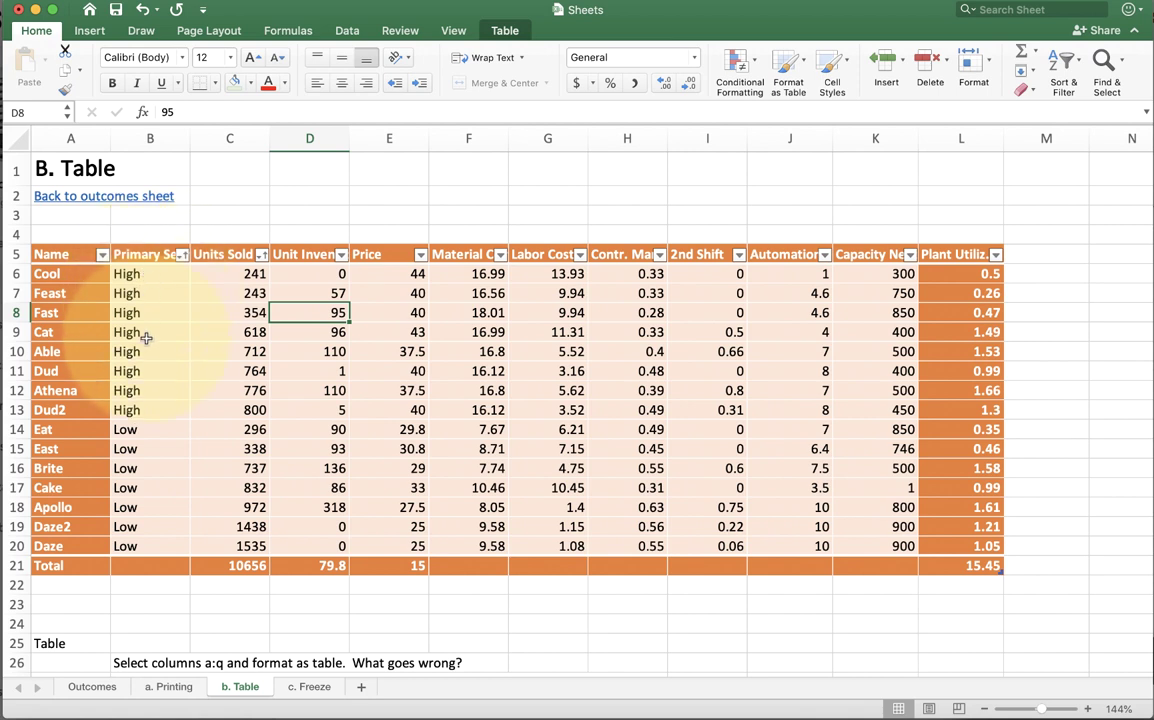
Exclude Low from the Primary Segment filter, and include it again
left_click(182, 256)
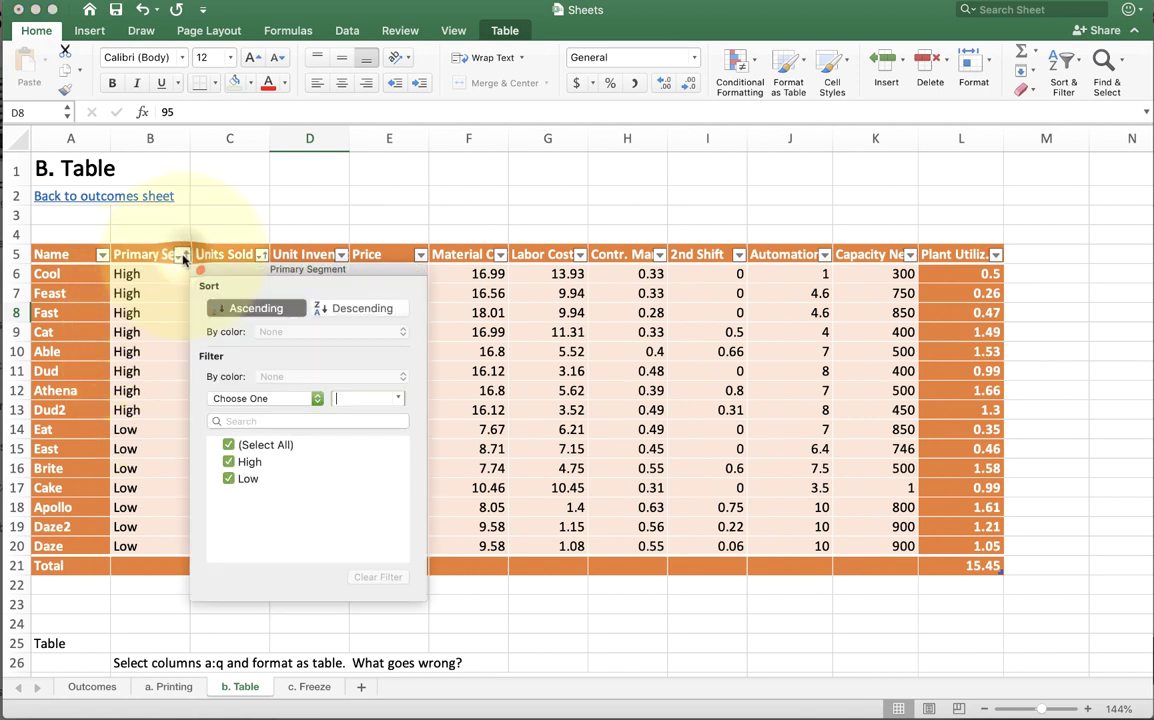
left_click(230, 479)
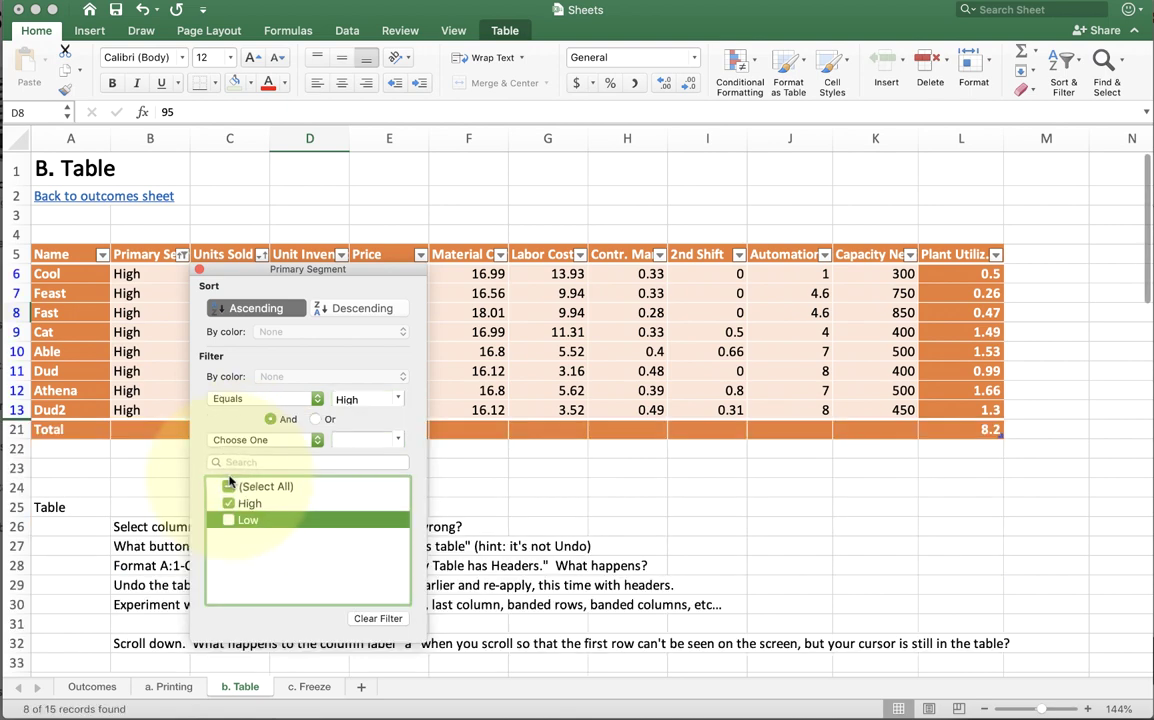
left_click(229, 520)
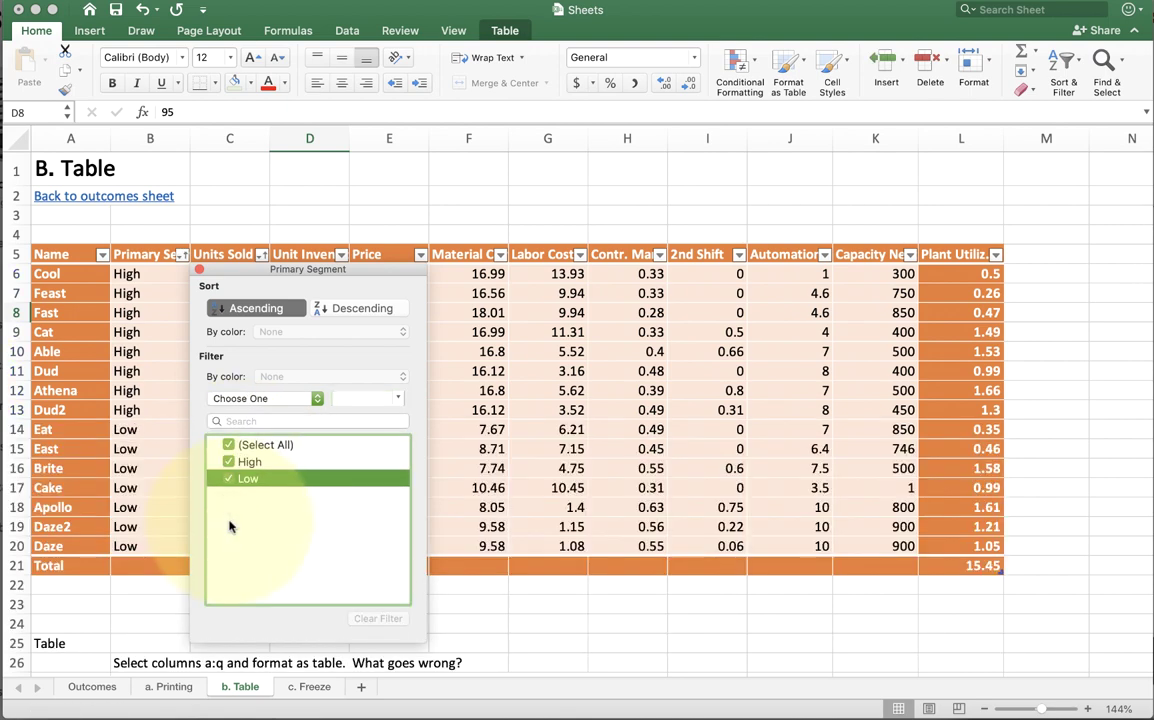
Filter the Name column to exclude Able
left_click(102, 254)
left_click(102, 254)
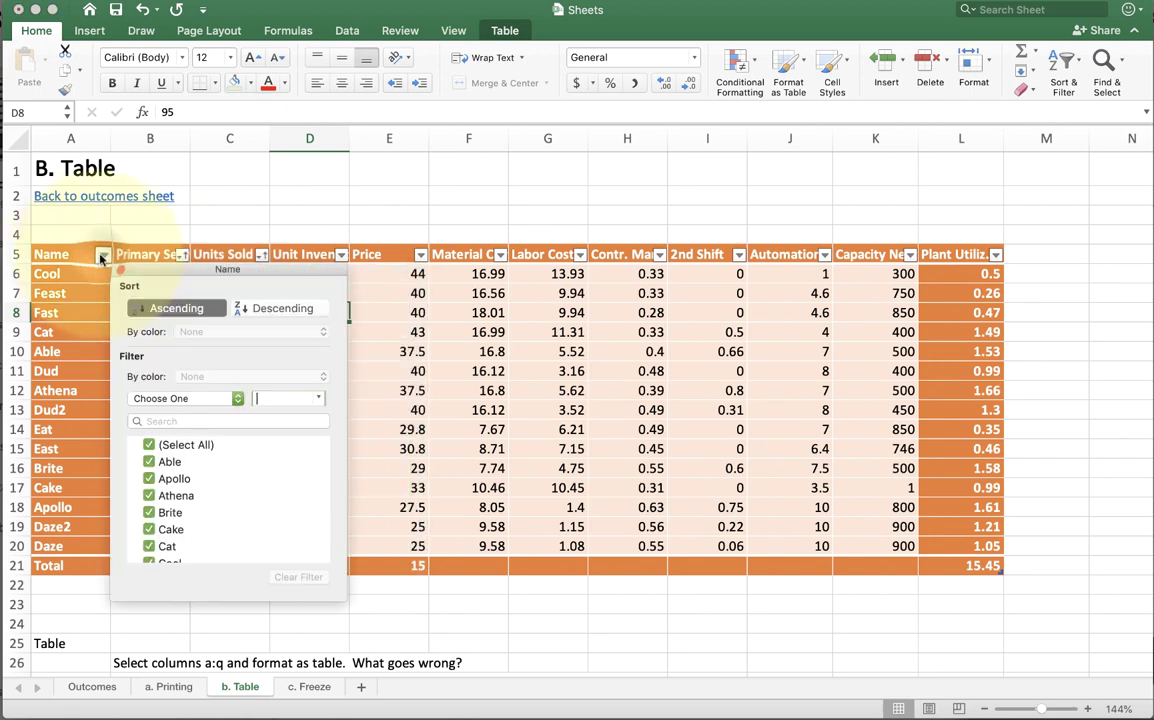
left_click(148, 461)
left_click(410, 294)
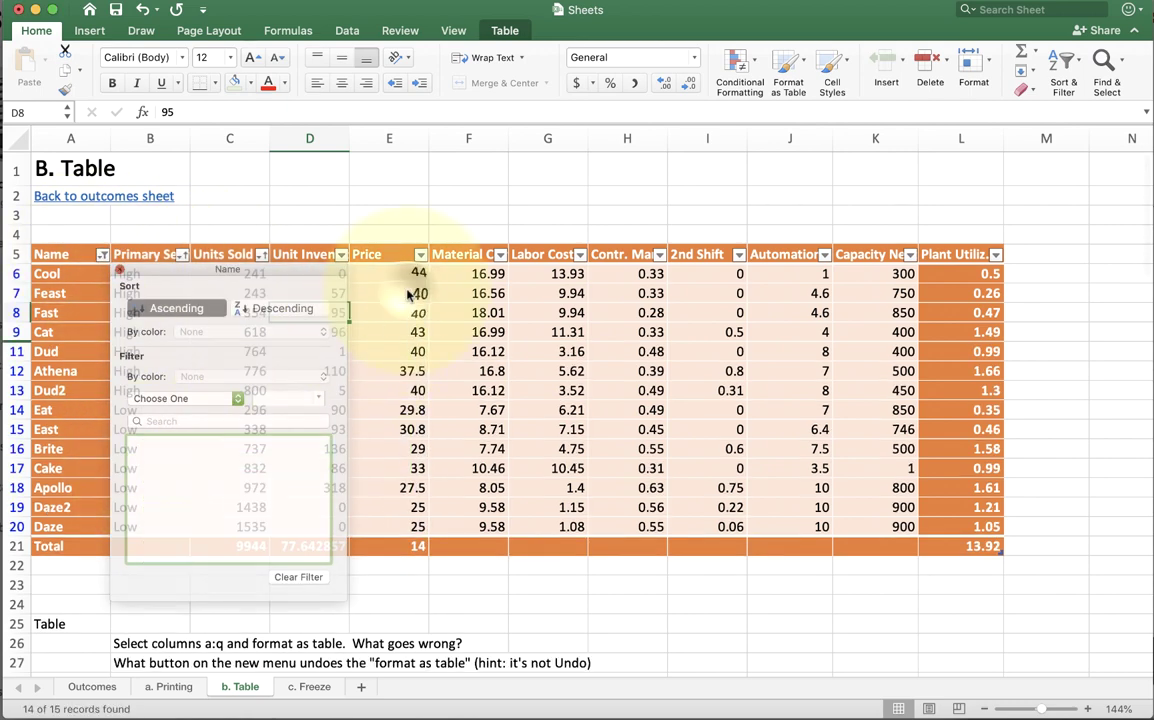
Exclude the prices 25 and 27.5 with the Price filter, and clear all filters from the table
left_click(415, 256)
left_click(421, 257)
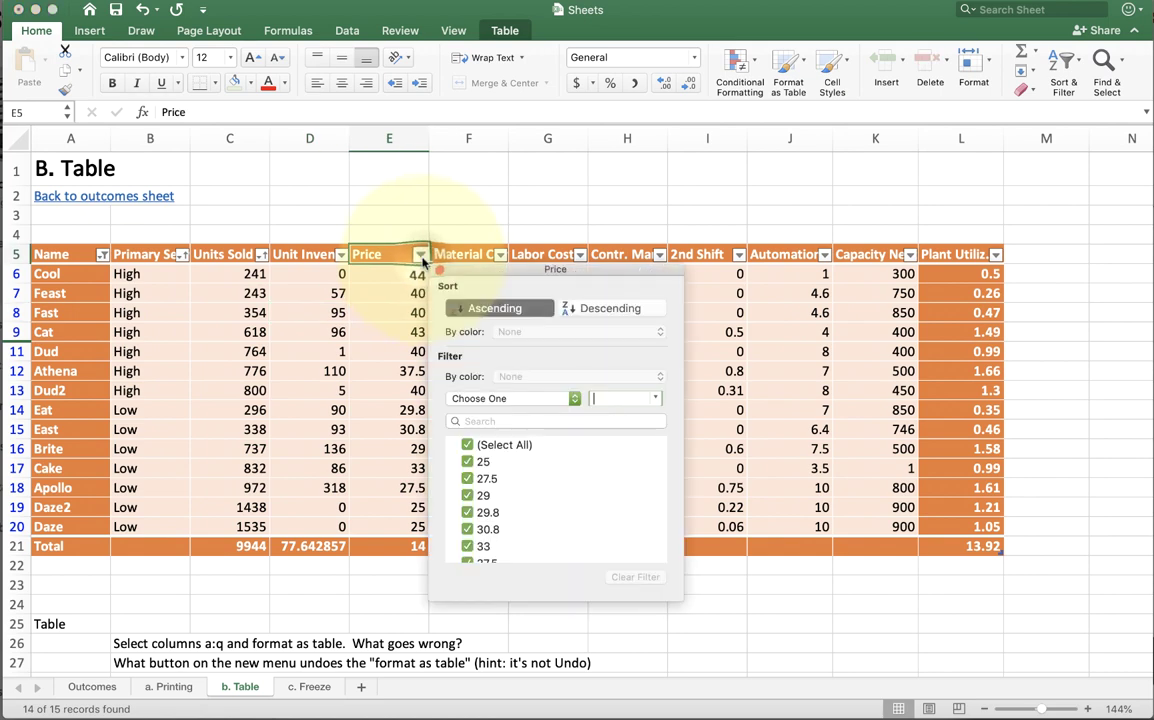
left_click(467, 461)
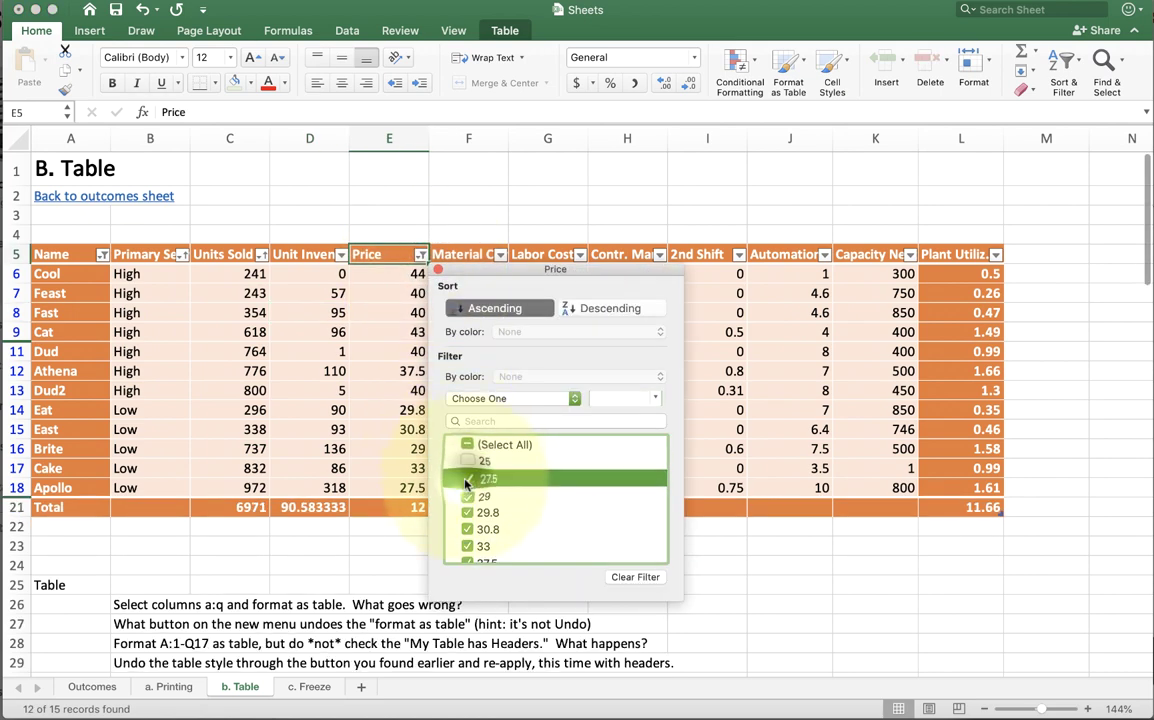
left_click(467, 481)
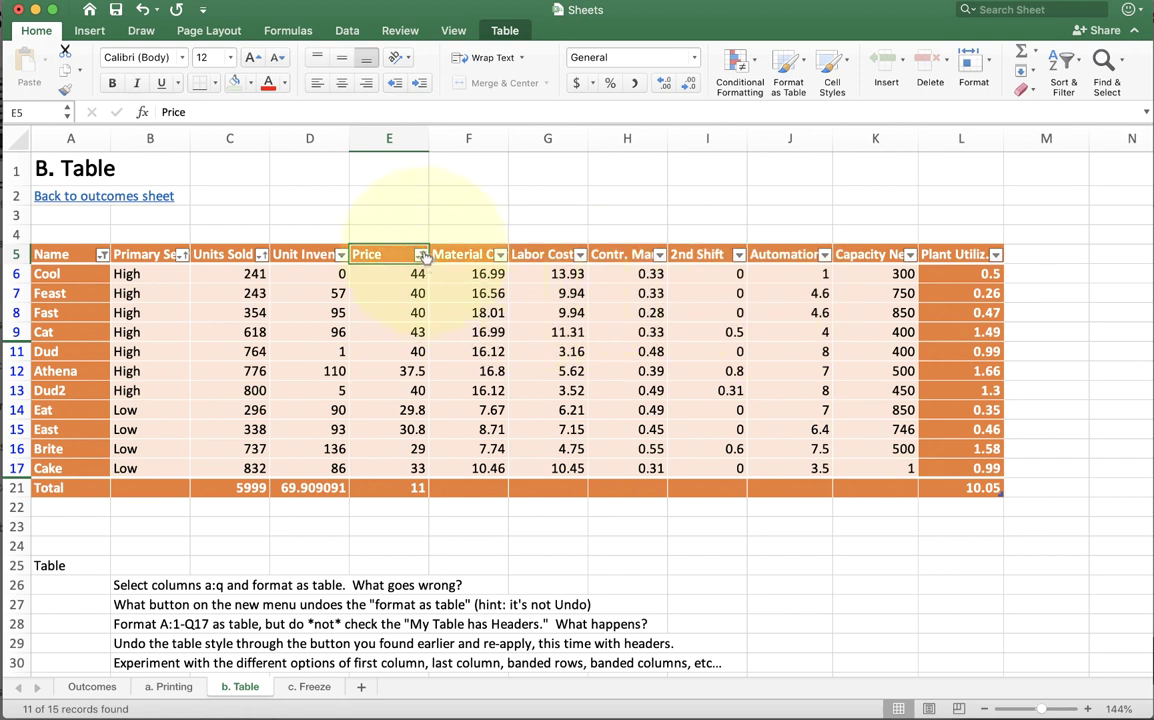
left_click(1066, 76)
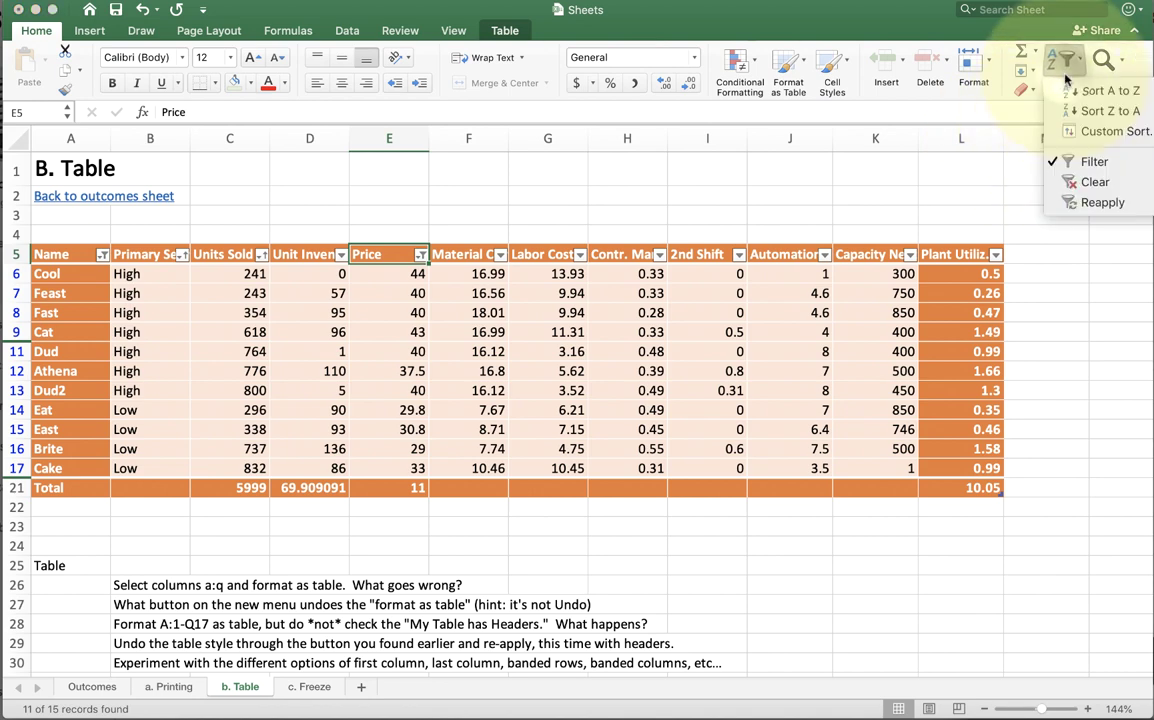
left_click(1077, 190)
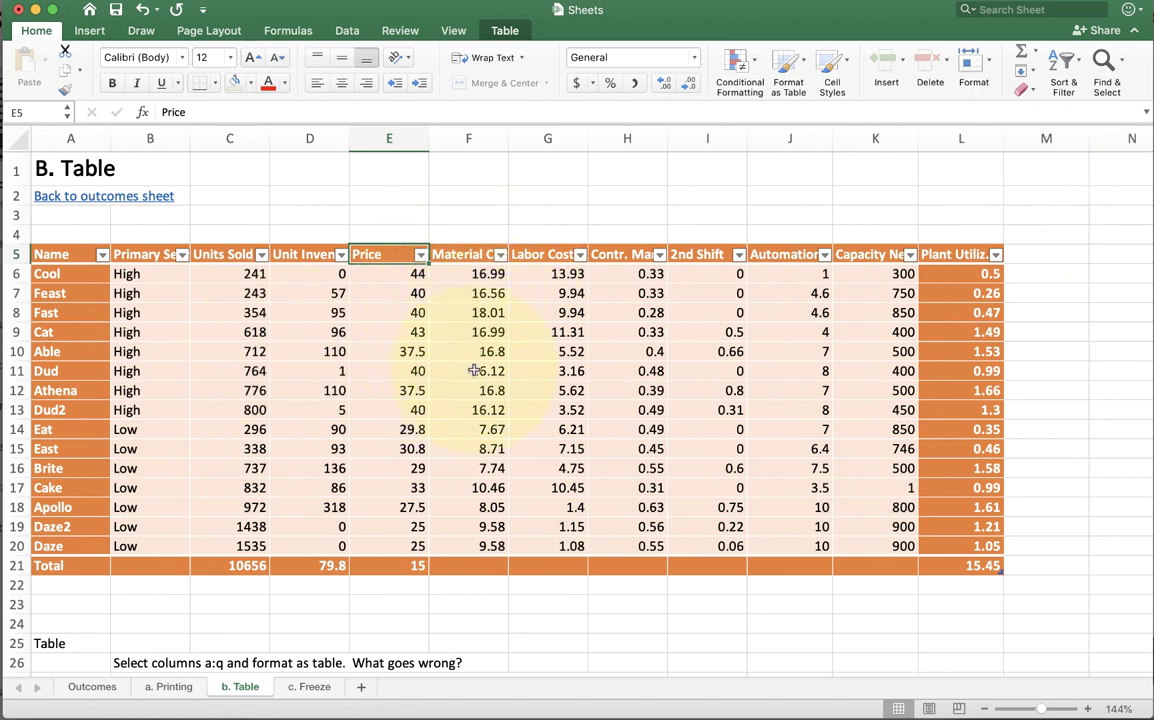
Filter the Material Cost column to values greater than or equal to 10
left_click(501, 255)
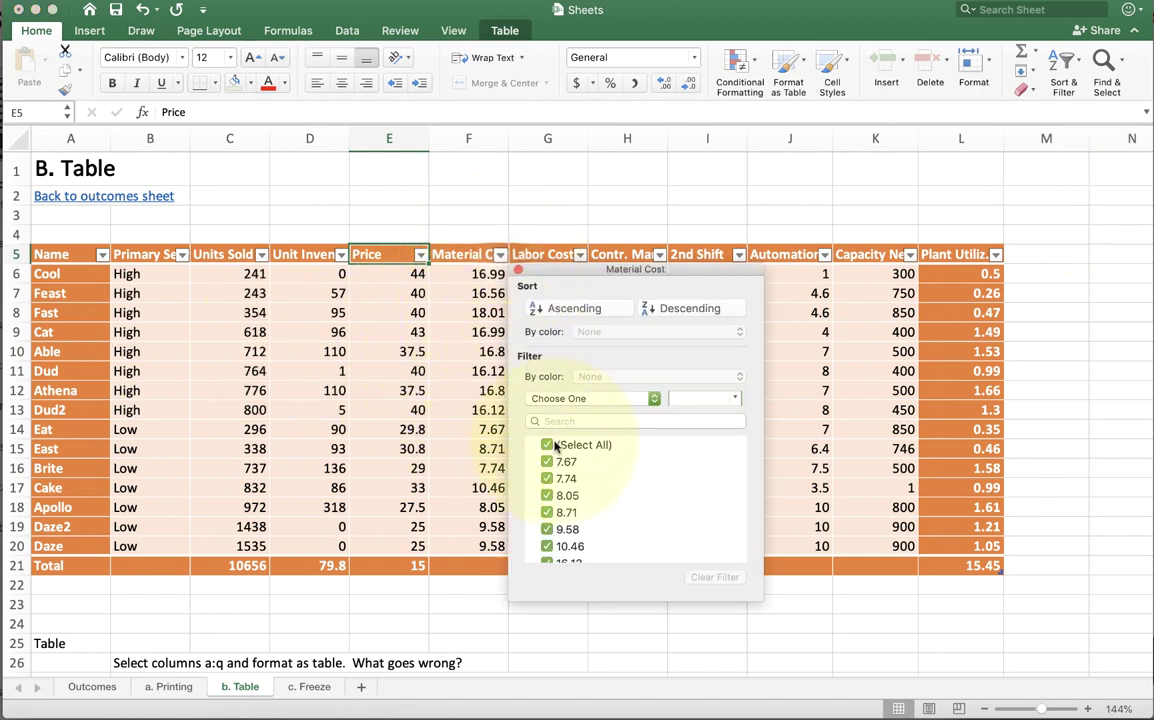
scroll(555, 445, "down", 3)
scroll(555, 445, "up", 3)
left_click(583, 400)
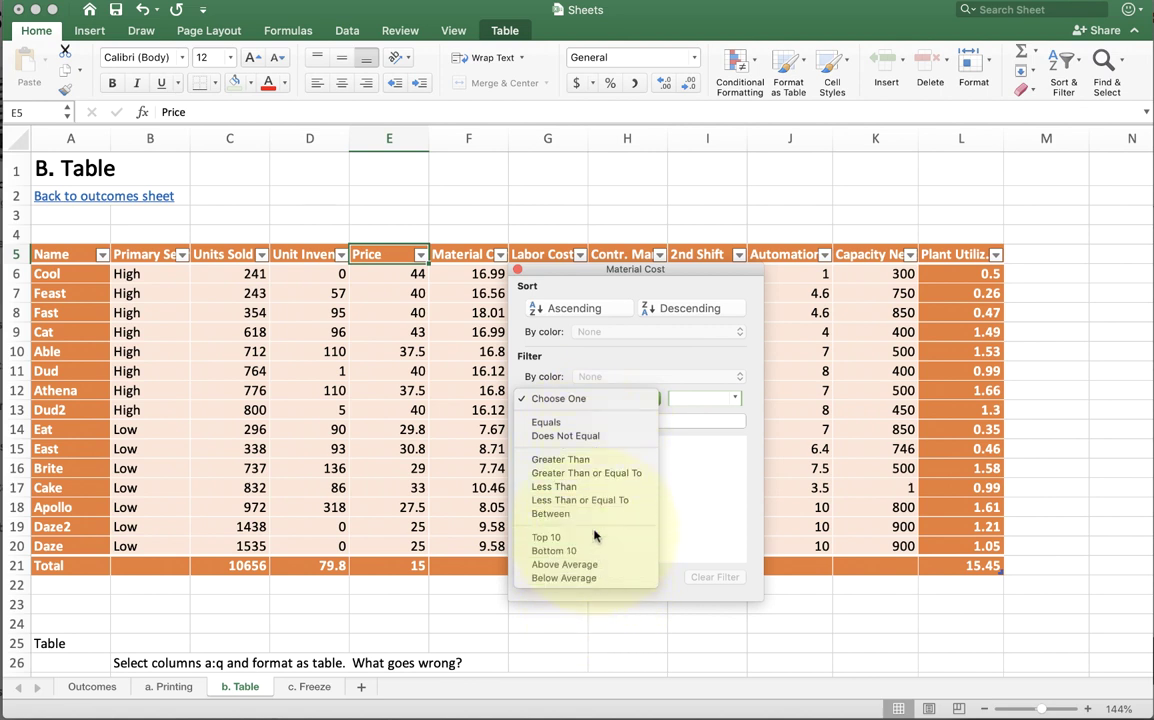
left_click(585, 473)
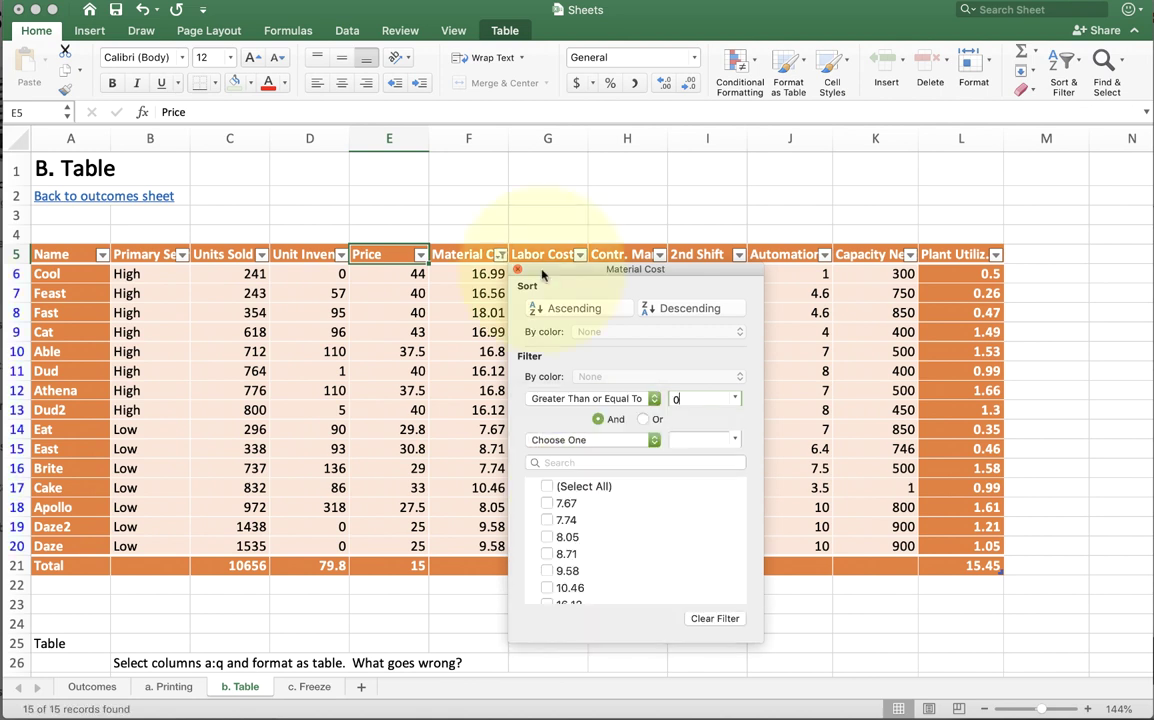
key("BackSpace")
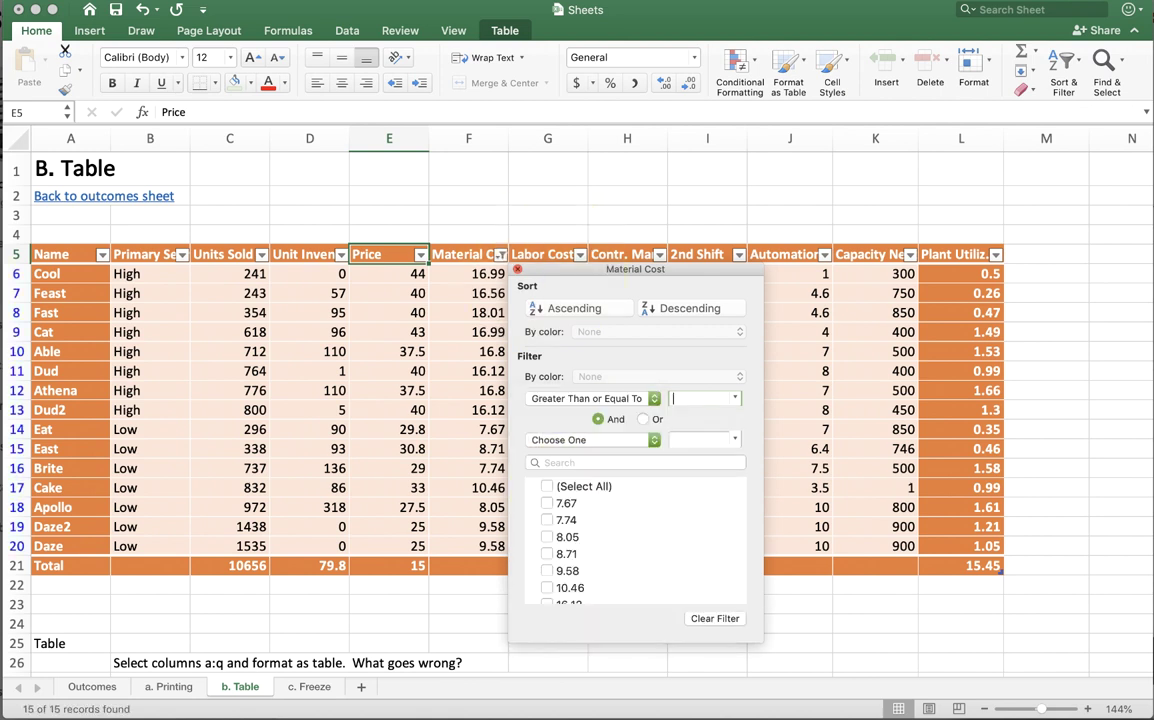
type("10")
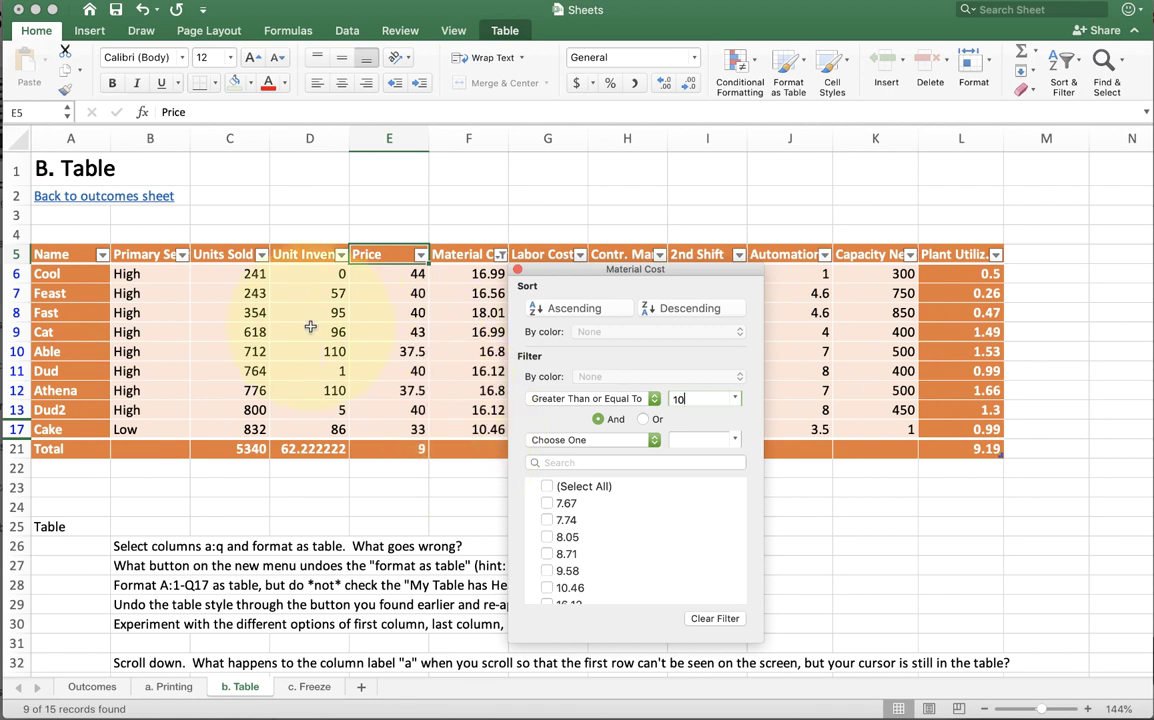
left_click(75, 292)
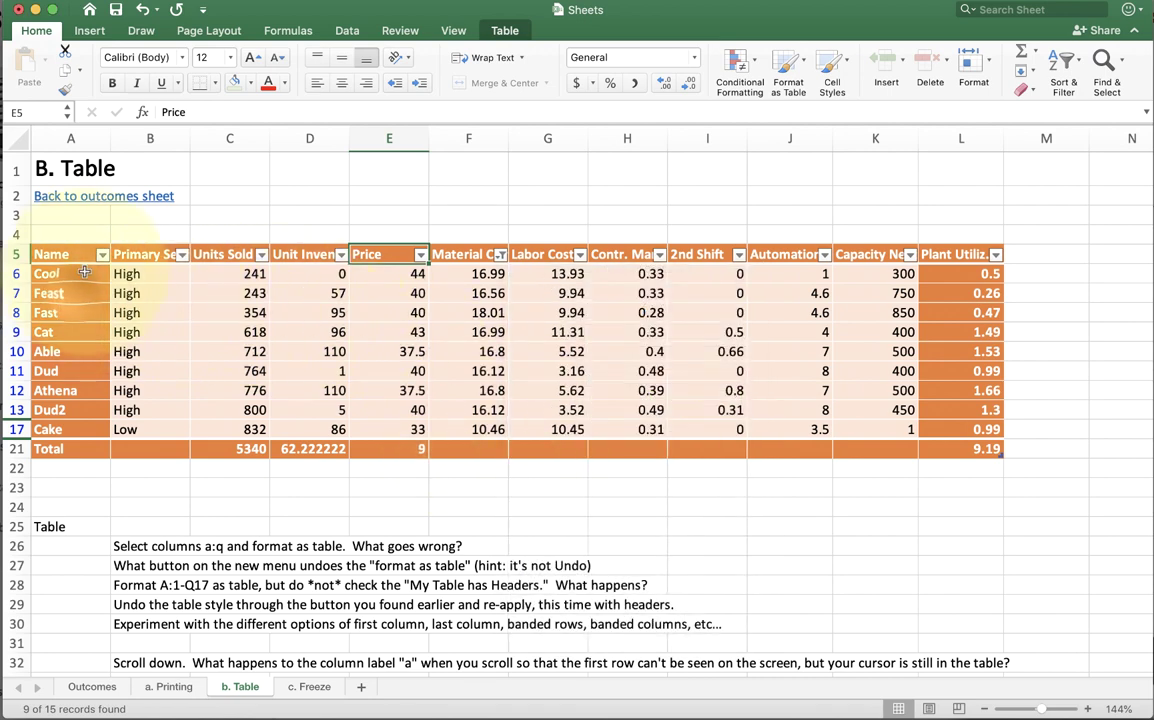
Filter the Name column to names beginning with c, and clear all filters from the table
left_click(101, 254)
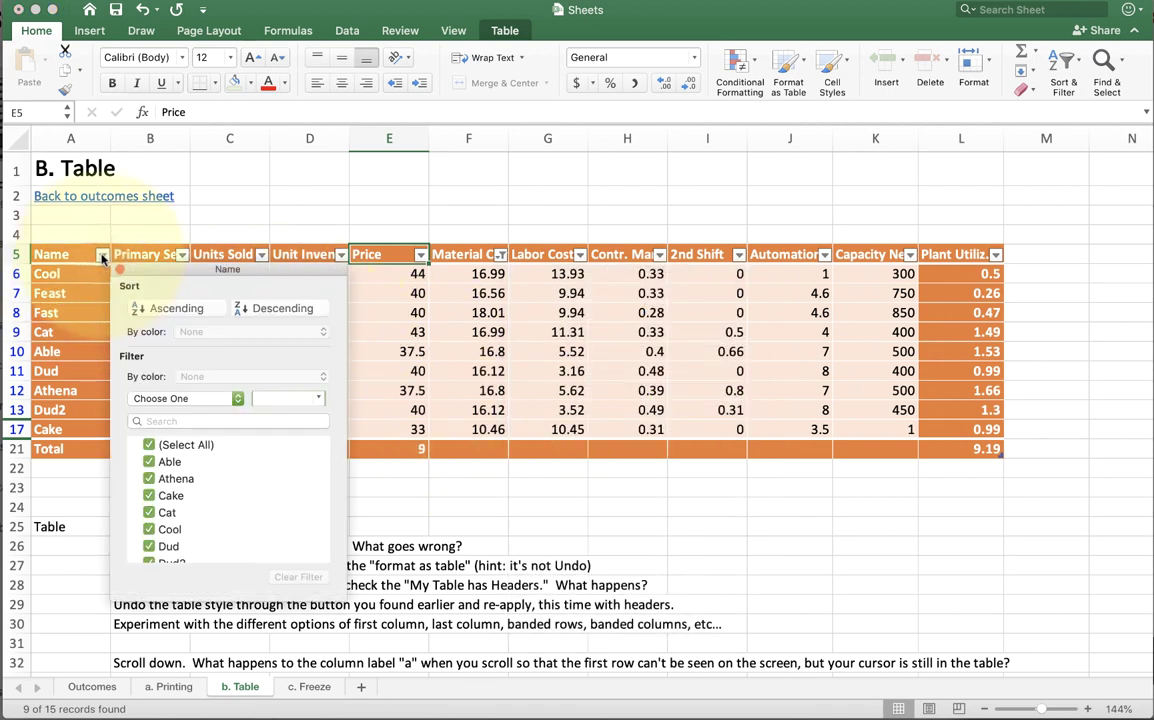
left_click(190, 398)
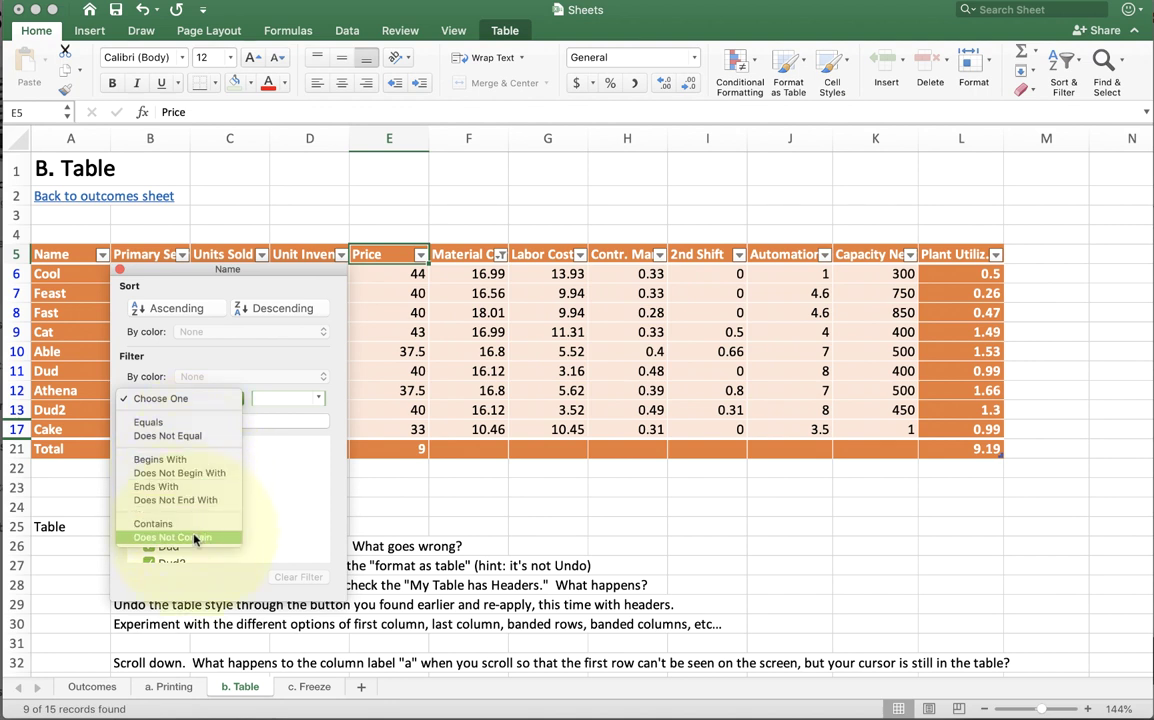
left_click(187, 462)
type("d")
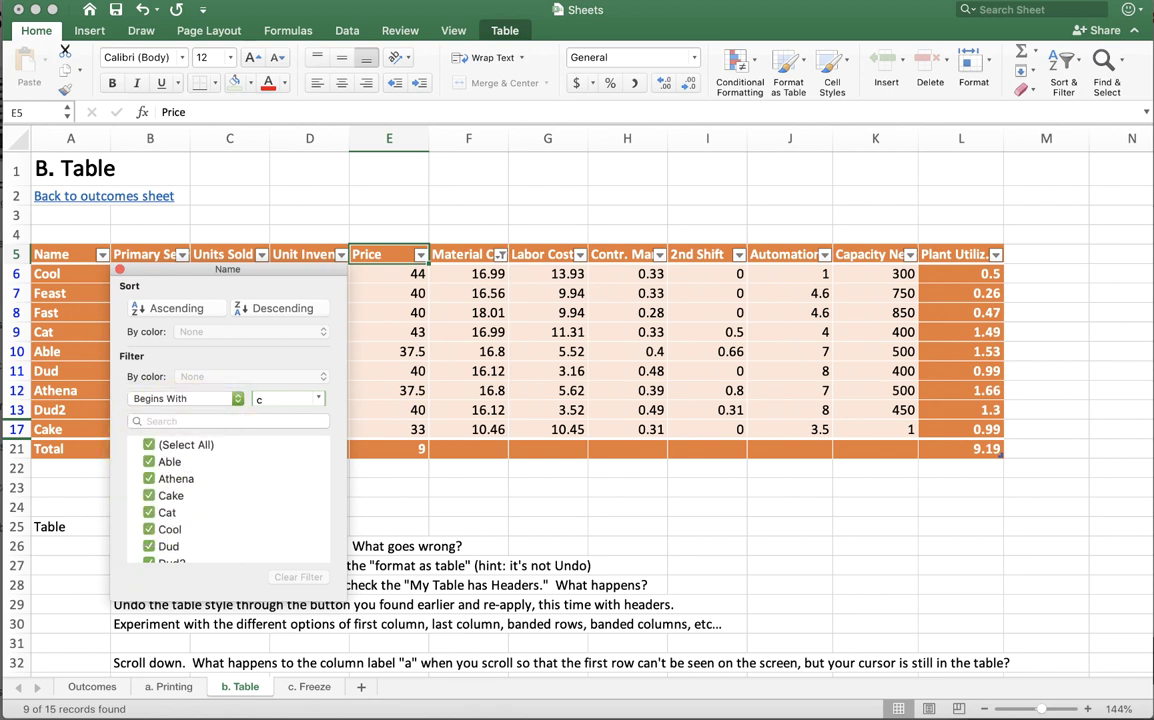
left_click(58, 261)
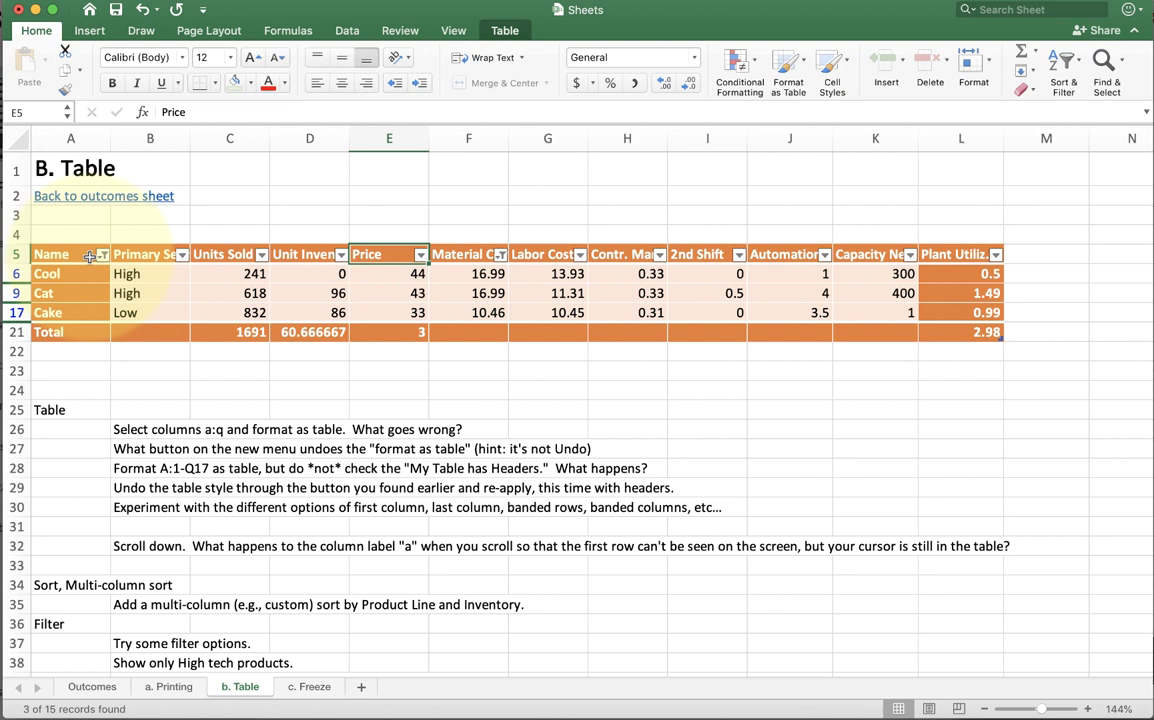
left_click(1062, 60)
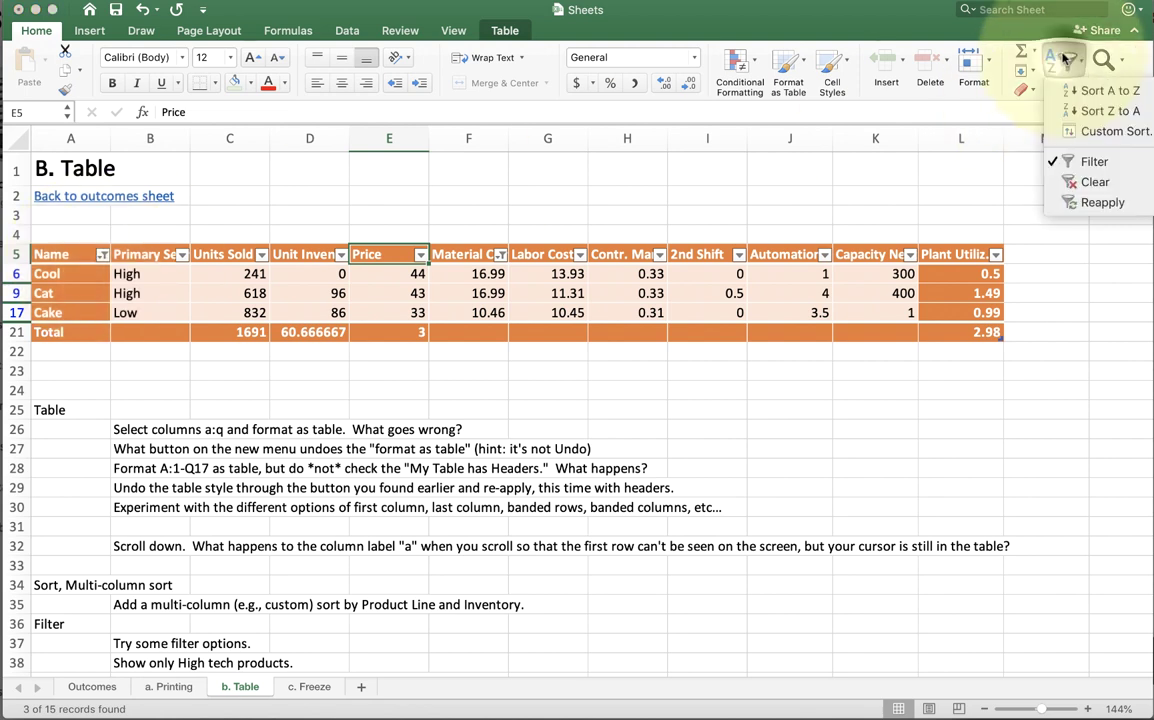
left_click(1076, 184)
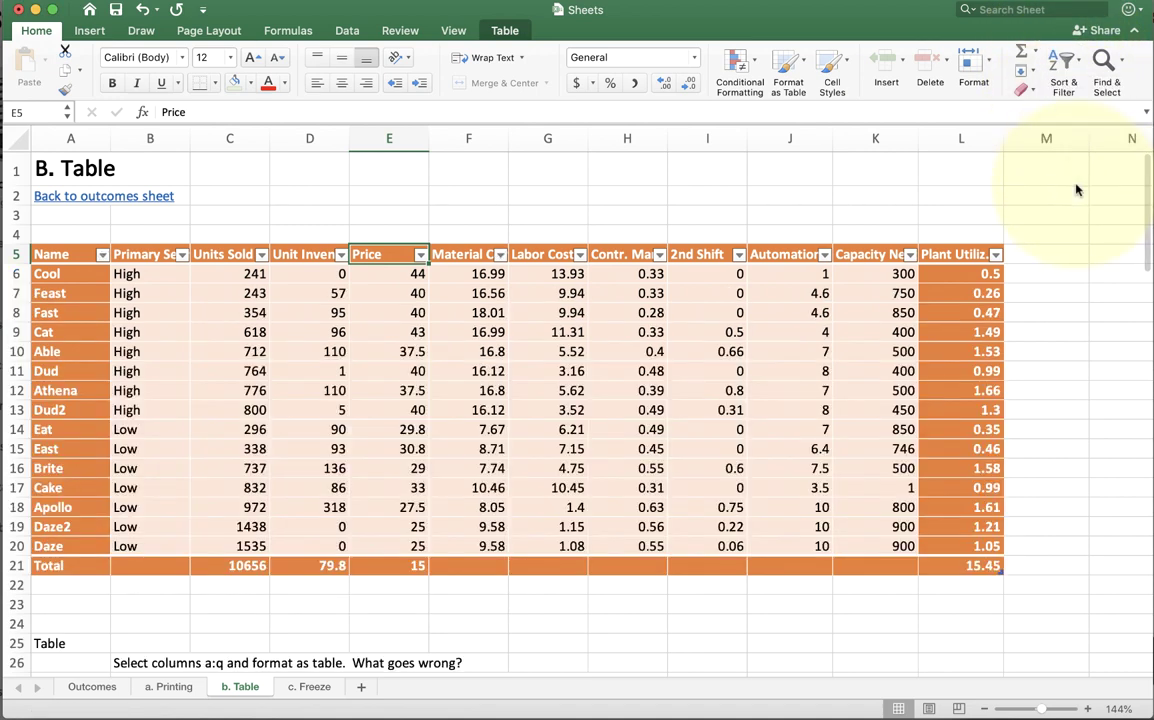
Extend the table with a new column headed Comp Code directly after Plant Utiliz., in cell M5
left_click(1037, 256)
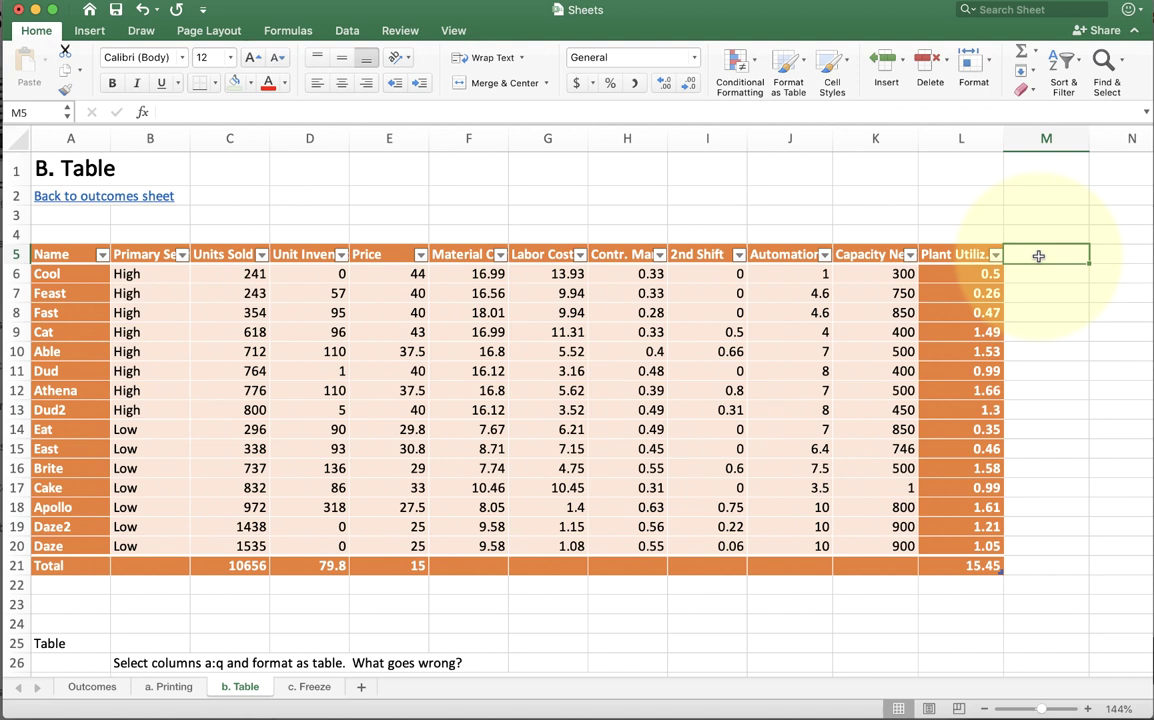
type("Comp Code")
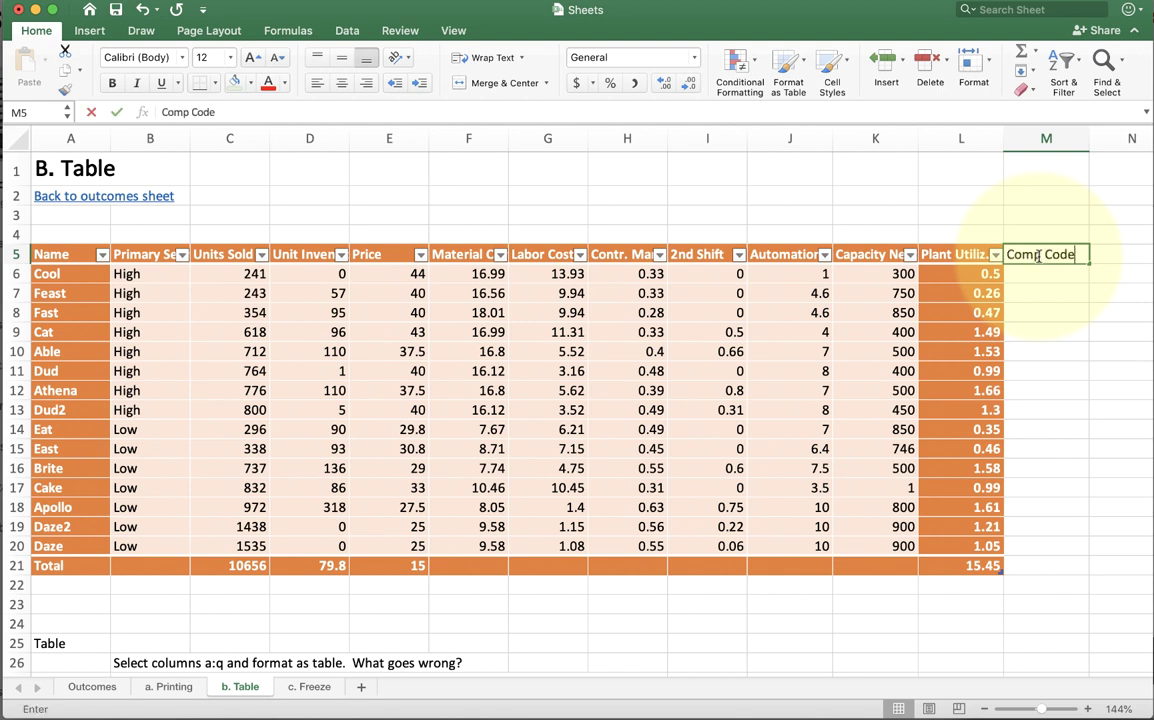
key("Return")
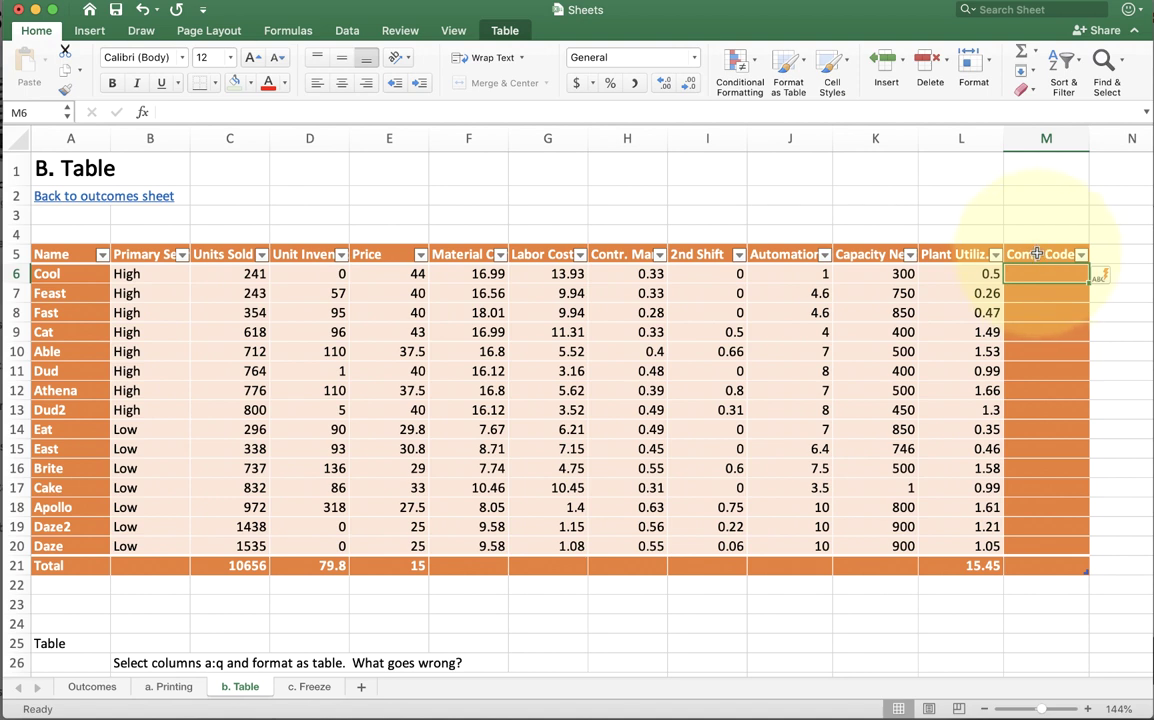
type("=left(")
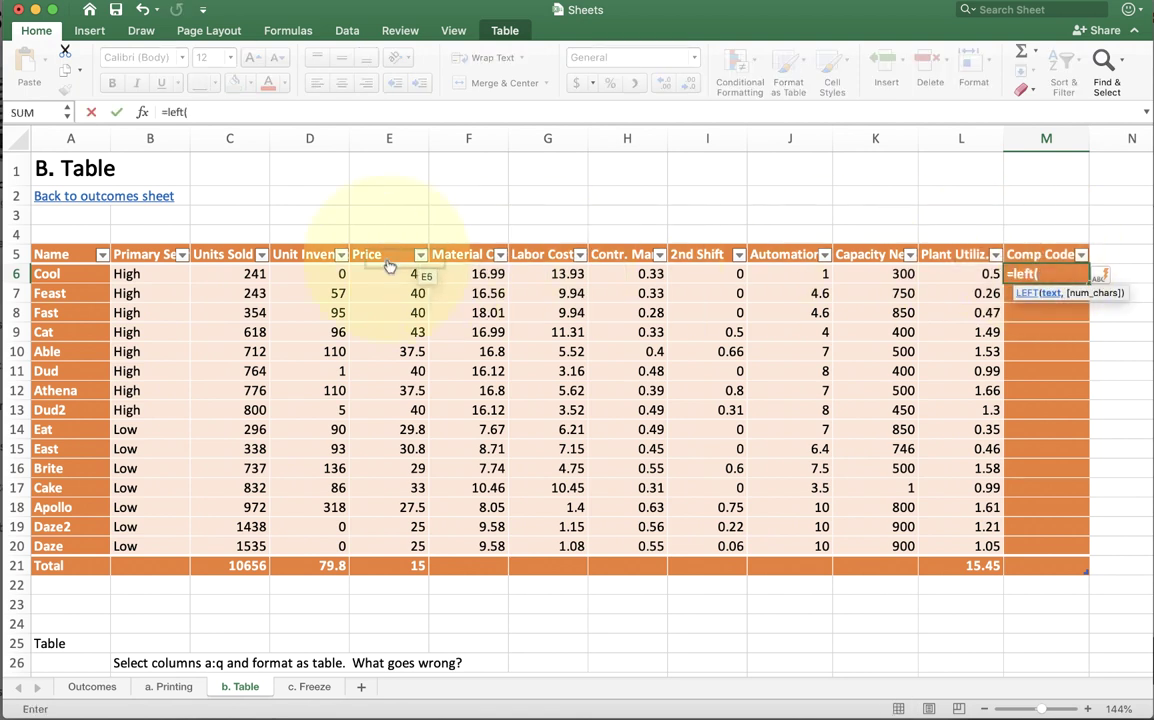
left_click(52, 273)
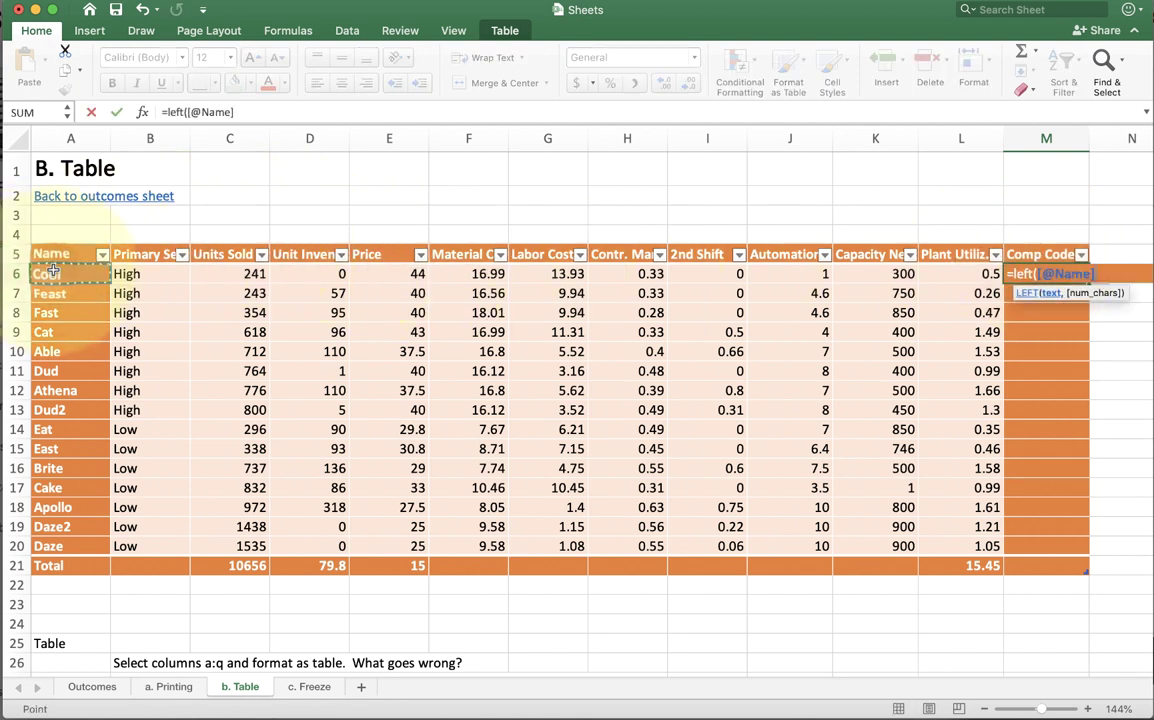
type(", 1)")
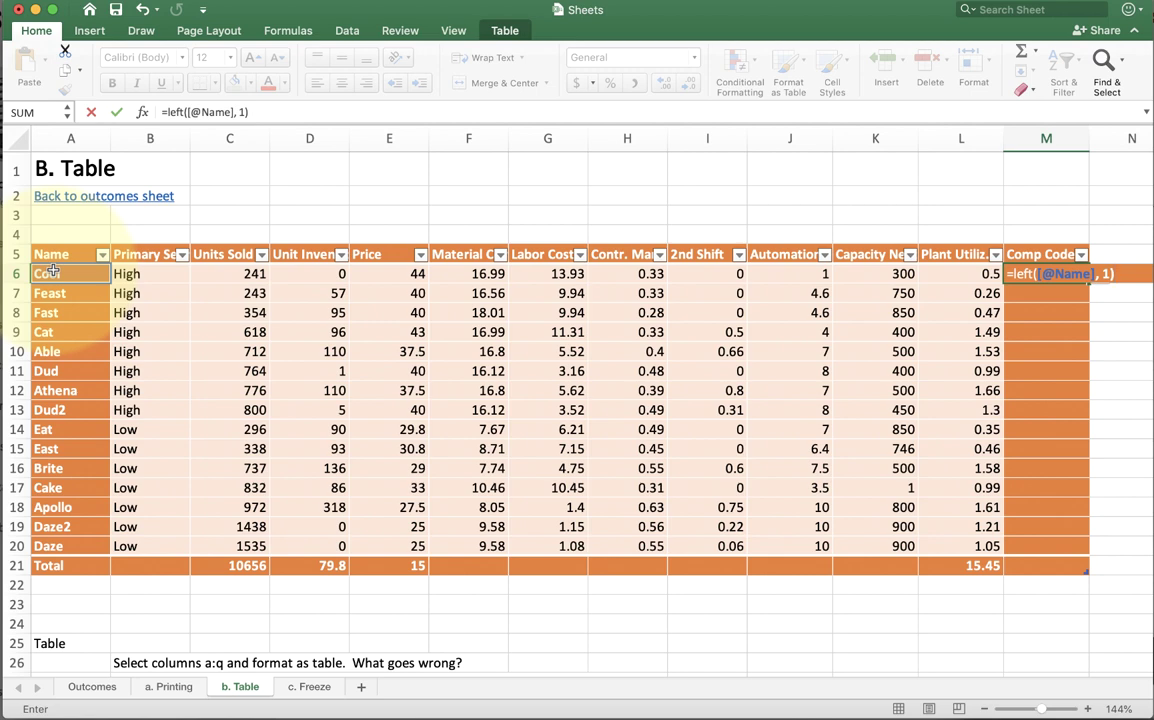
key("Return")
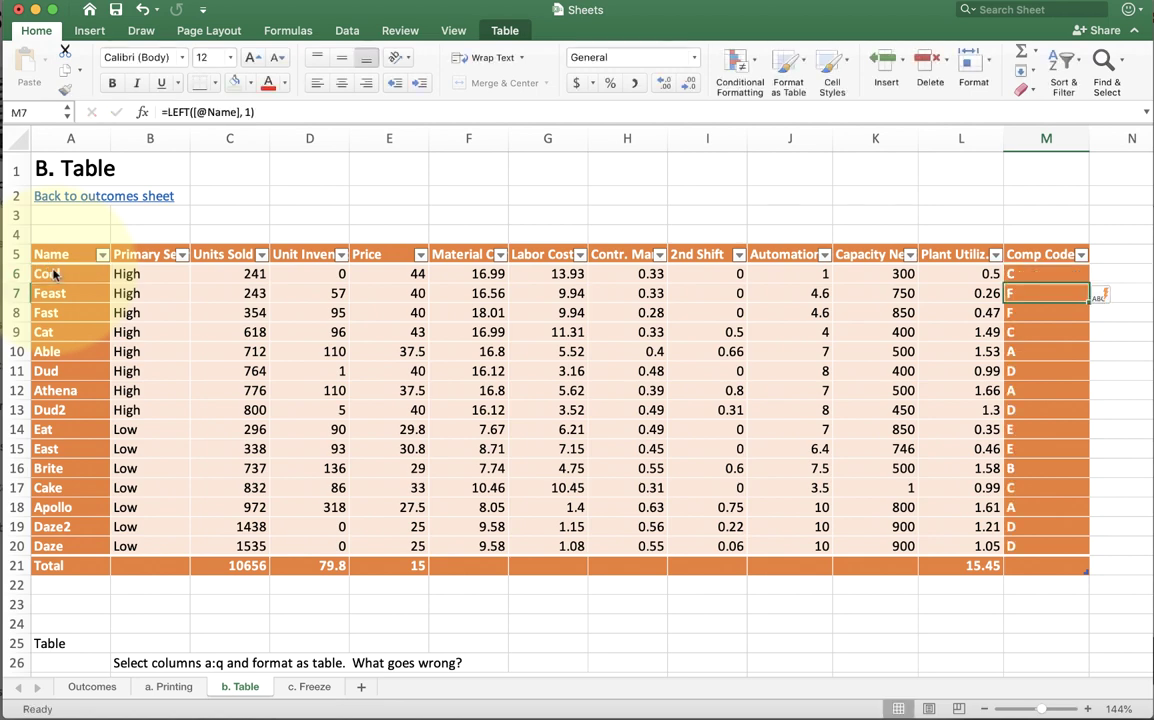
key("Up")
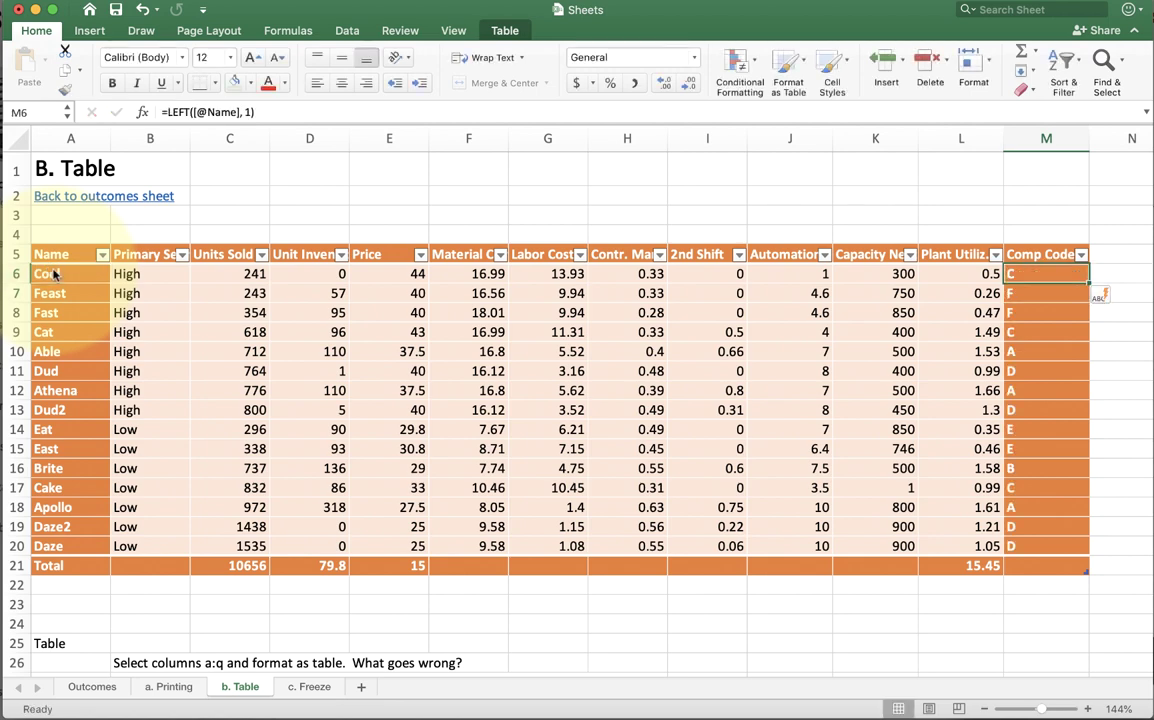
left_click(241, 112)
key("Delete")
type("2")
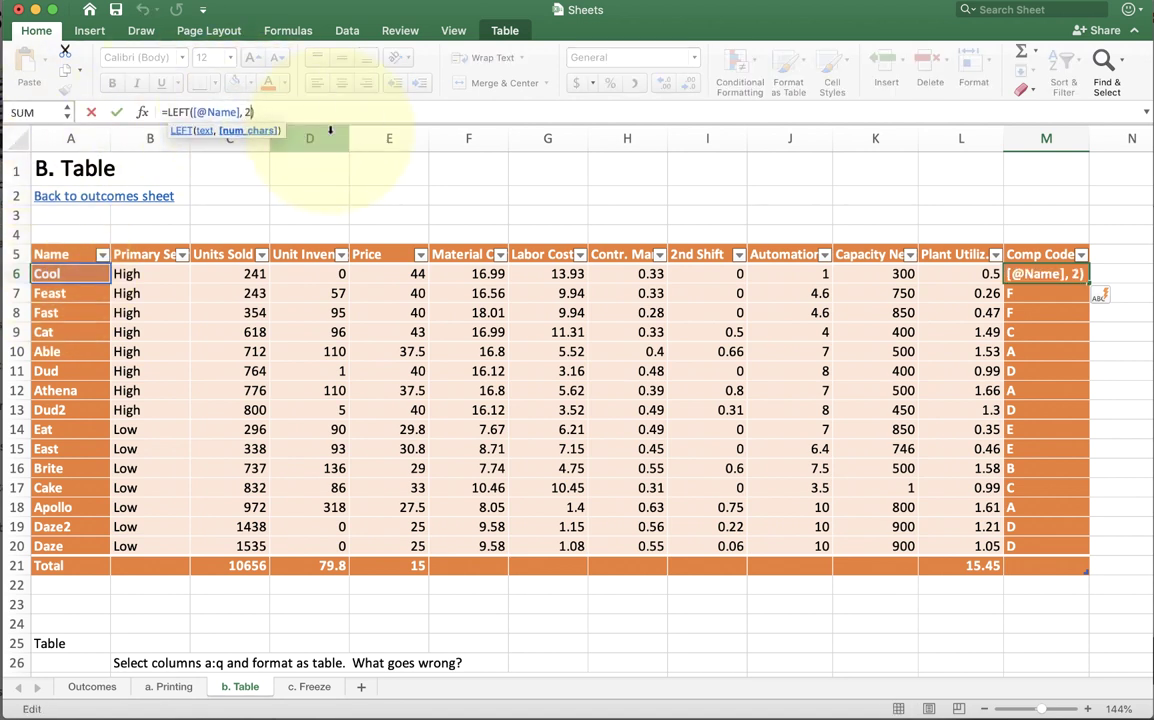
key("Return")
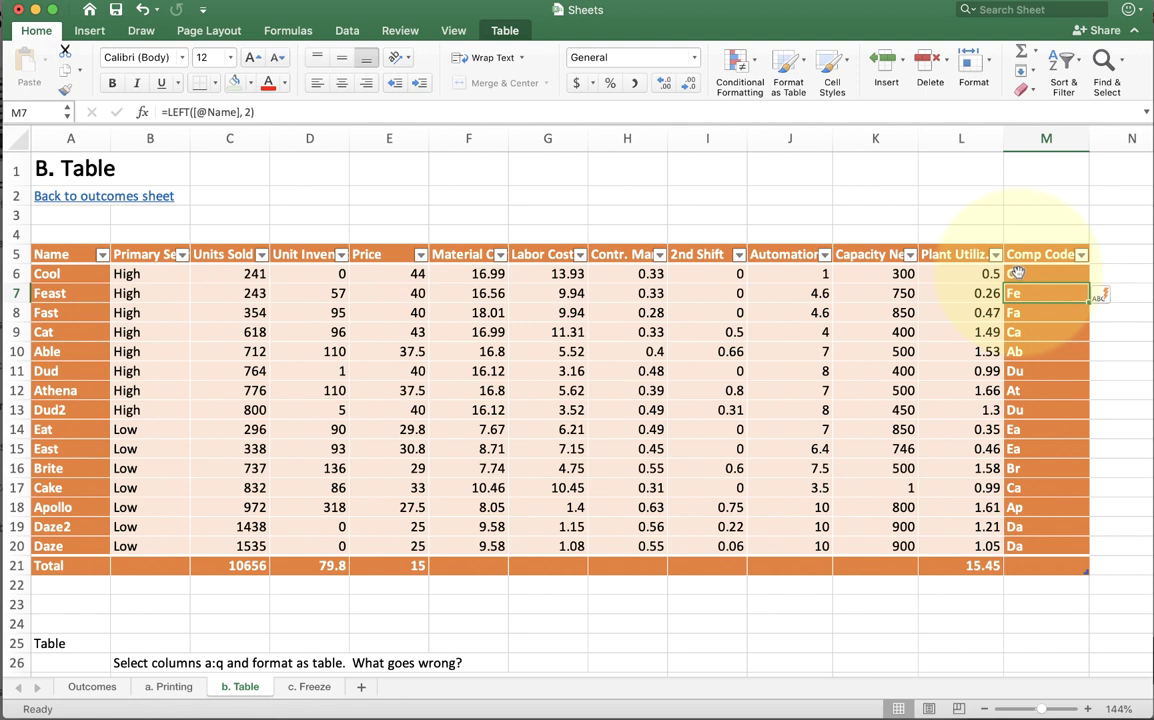
Rename the Comp Code column header to Revenue
key("Up")
key("Up")
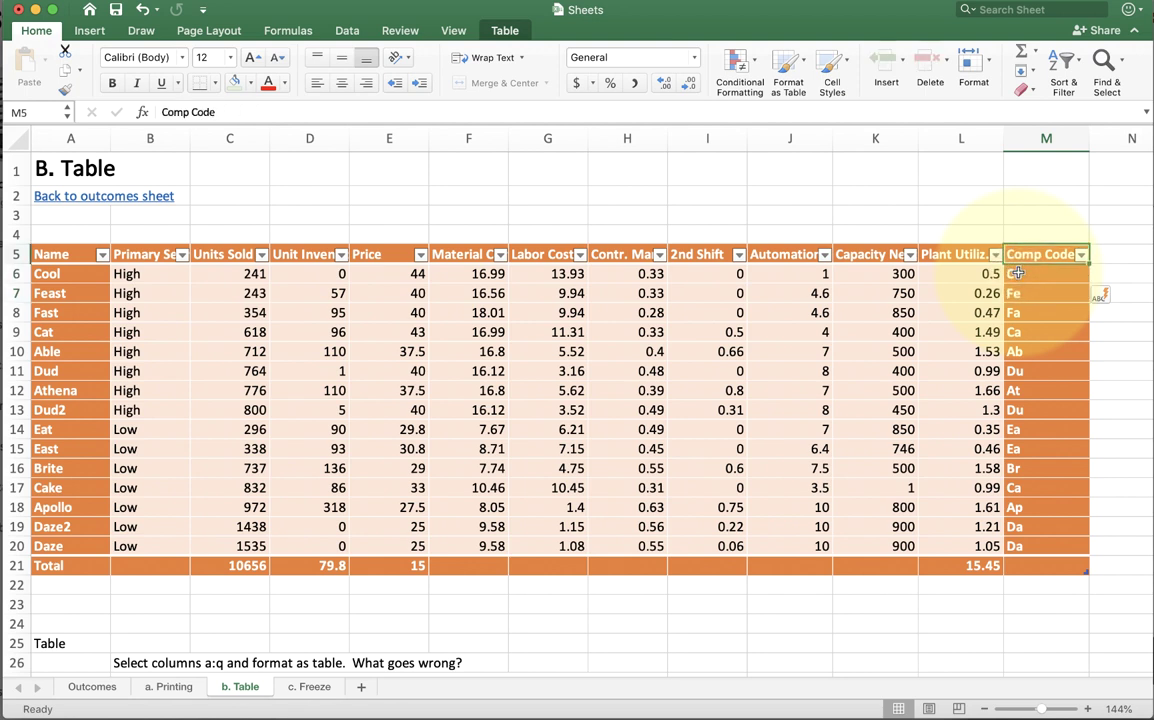
type("Revenue")
key("Return")
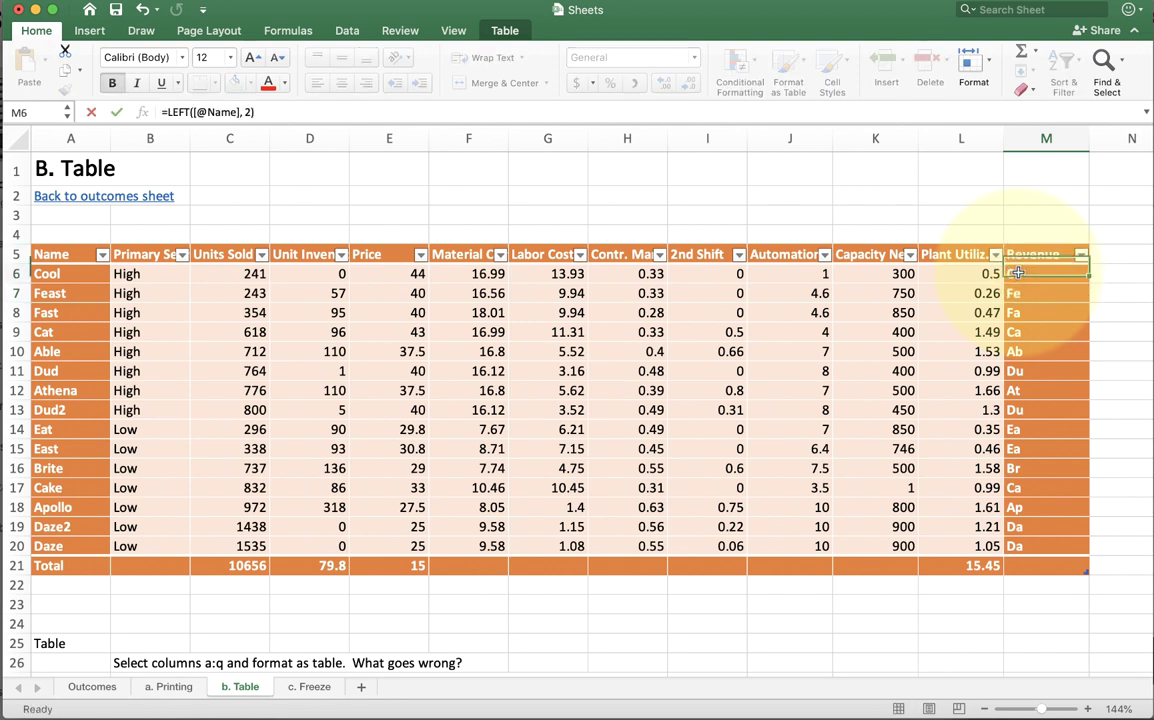
type("=")
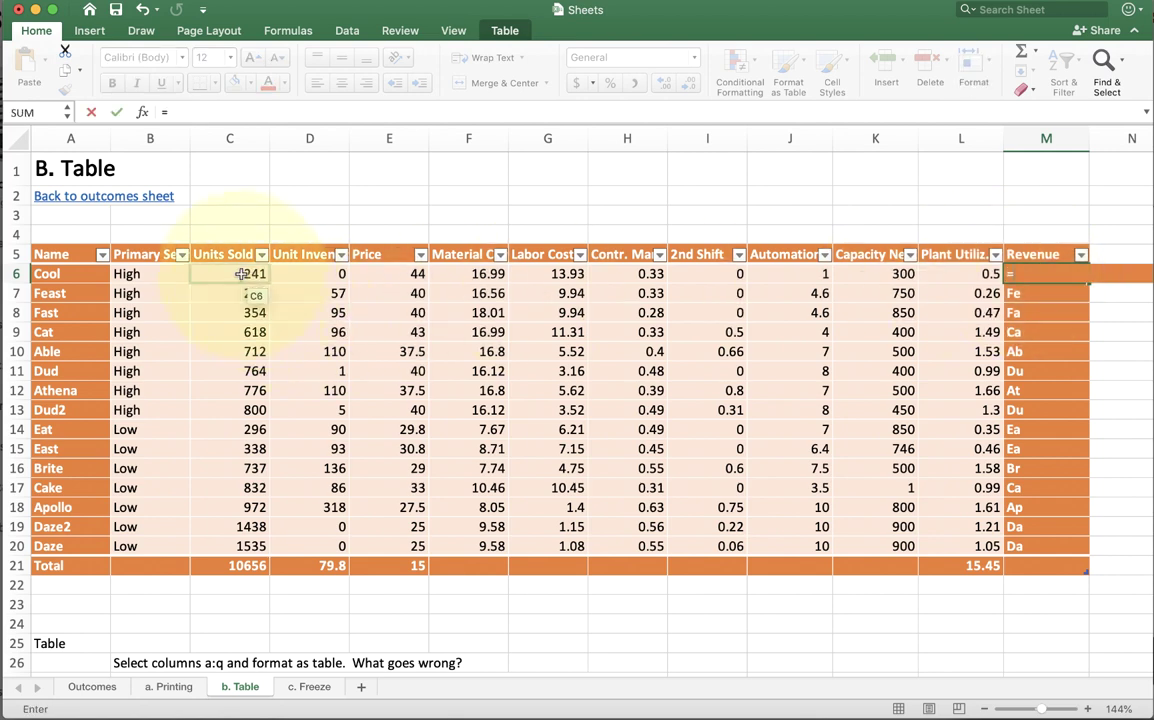
left_click(241, 274)
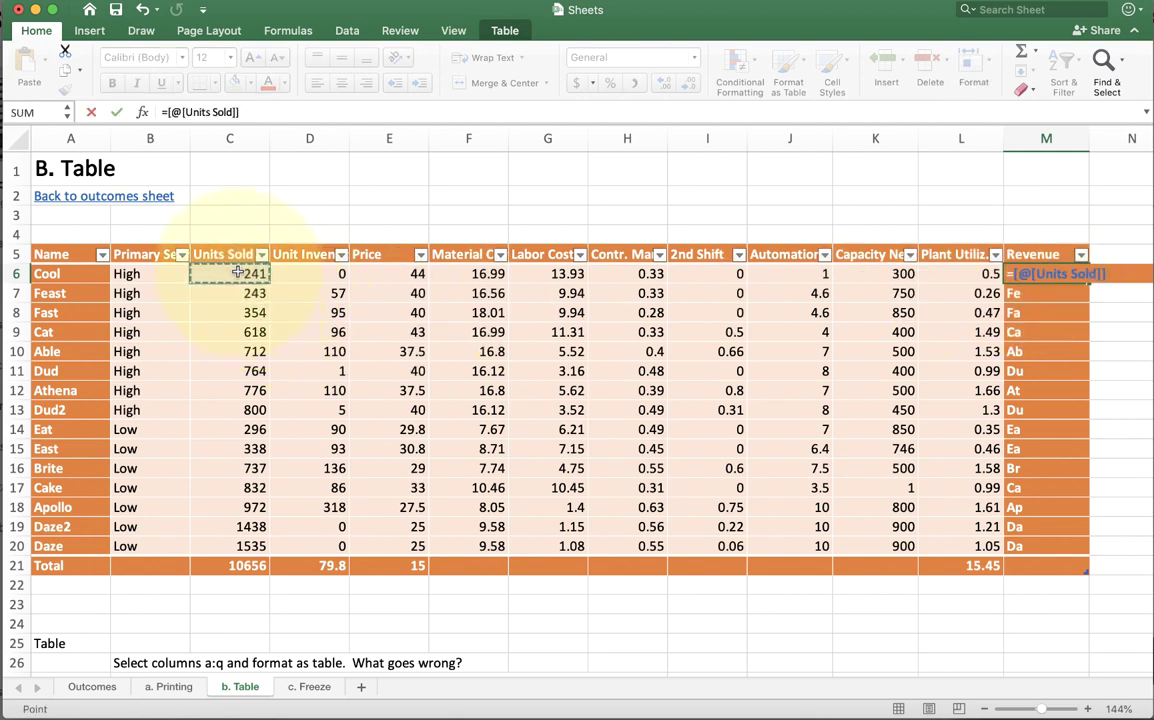
type("*")
left_click(364, 270)
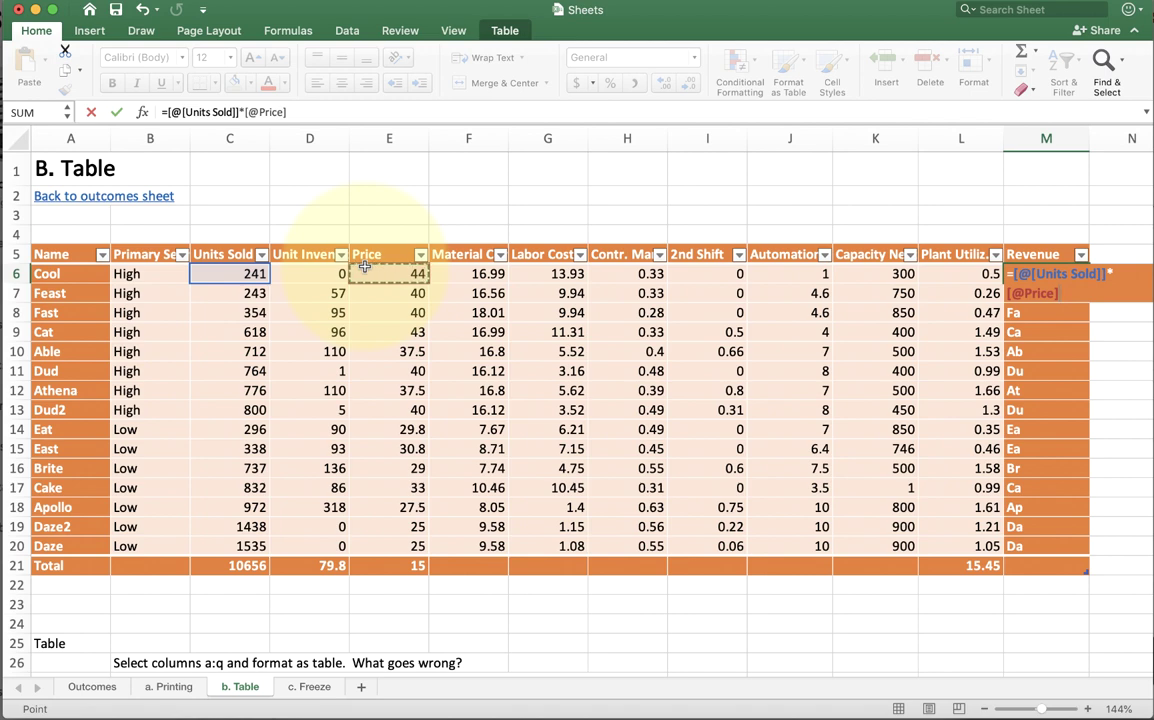
key("Return")
key("Up")
type("=")
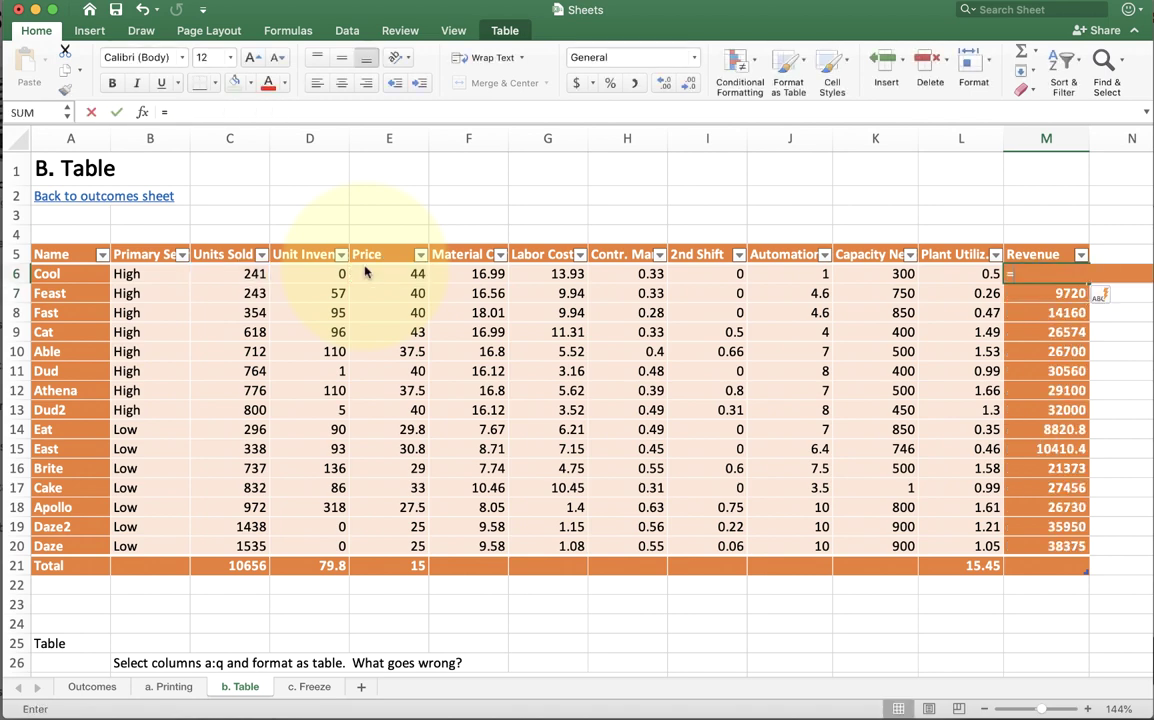
type("c6")
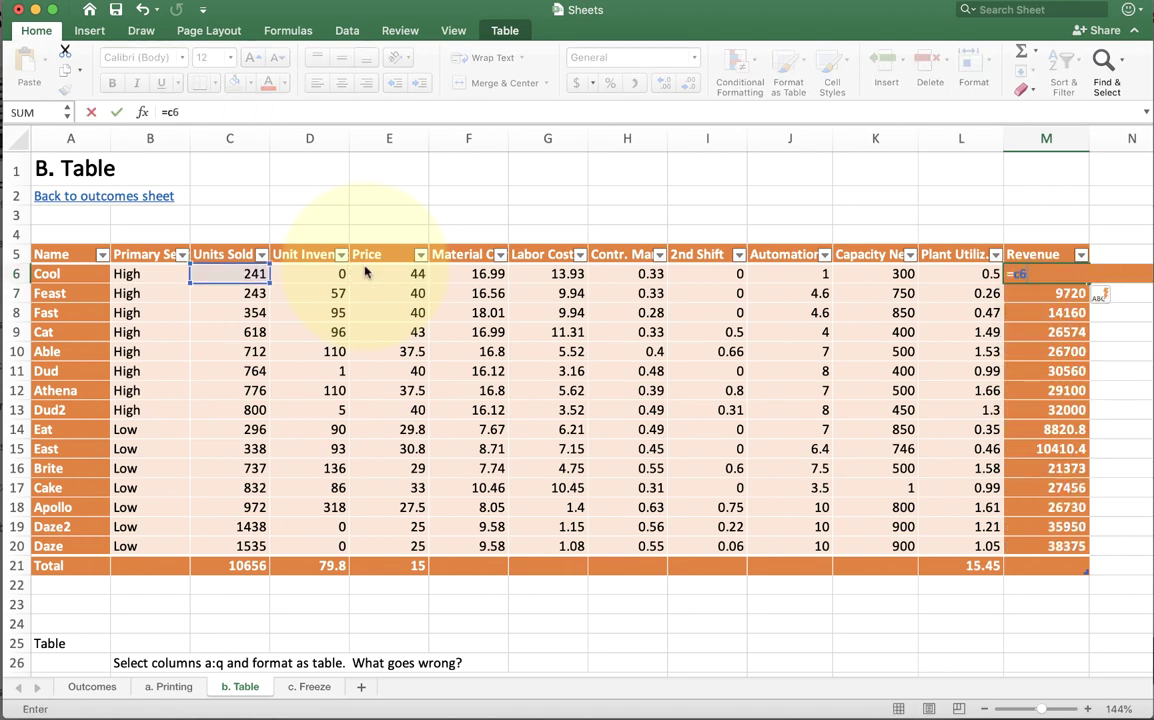
type("*e6")
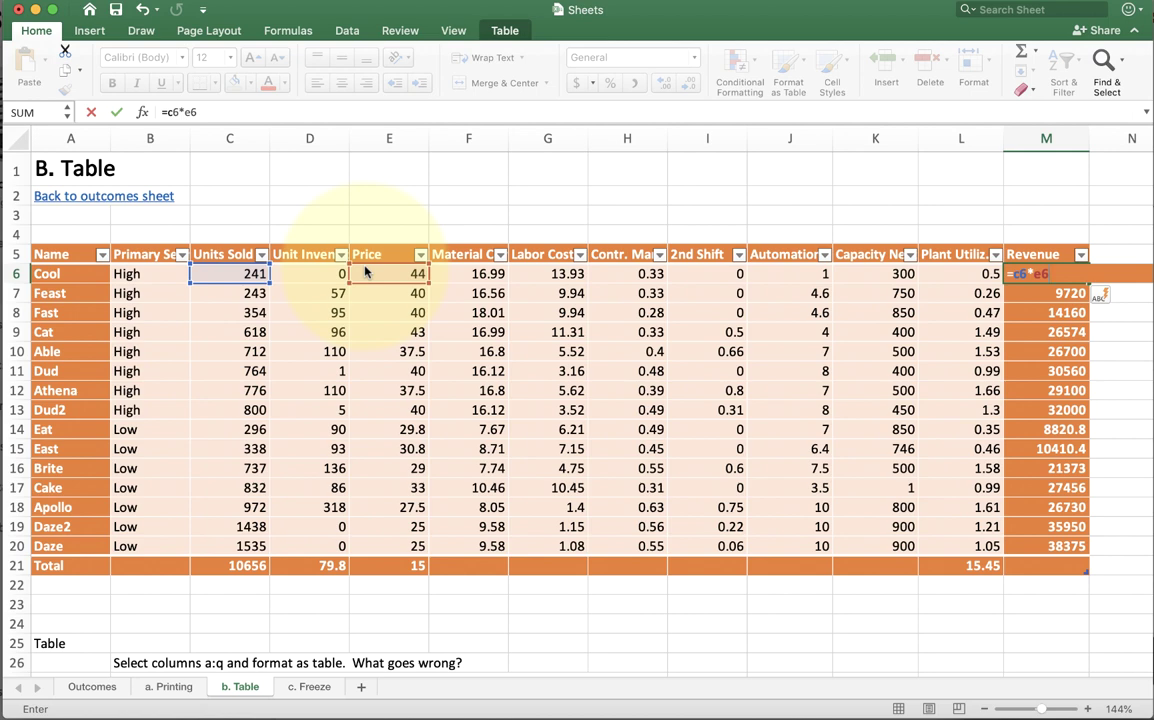
key("Return")
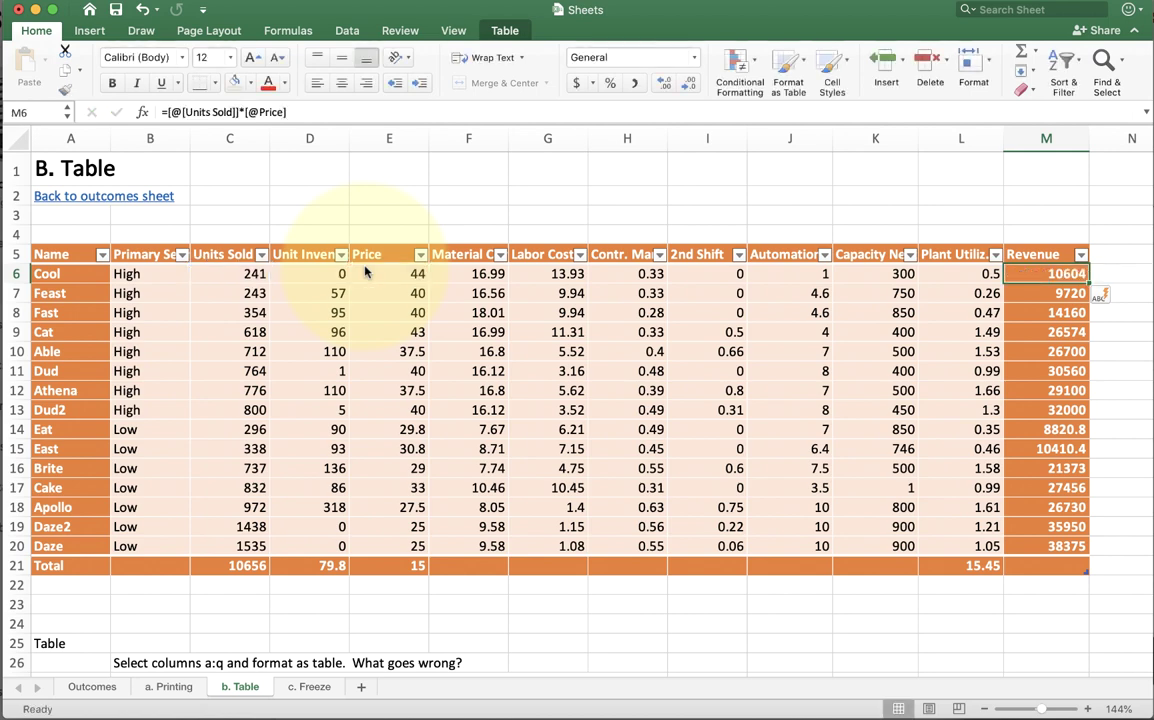
Rename the Units Sold column header to Sold and check the column references in the Revenue formula in M6
left_click(230, 254)
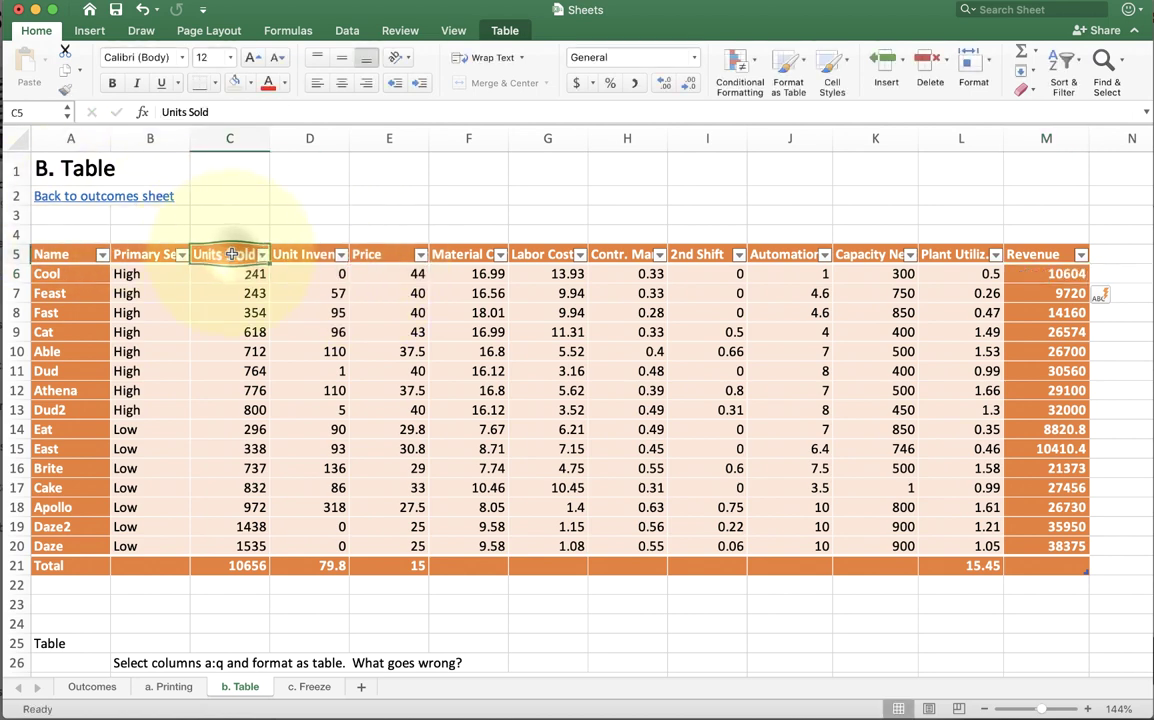
type("Sold")
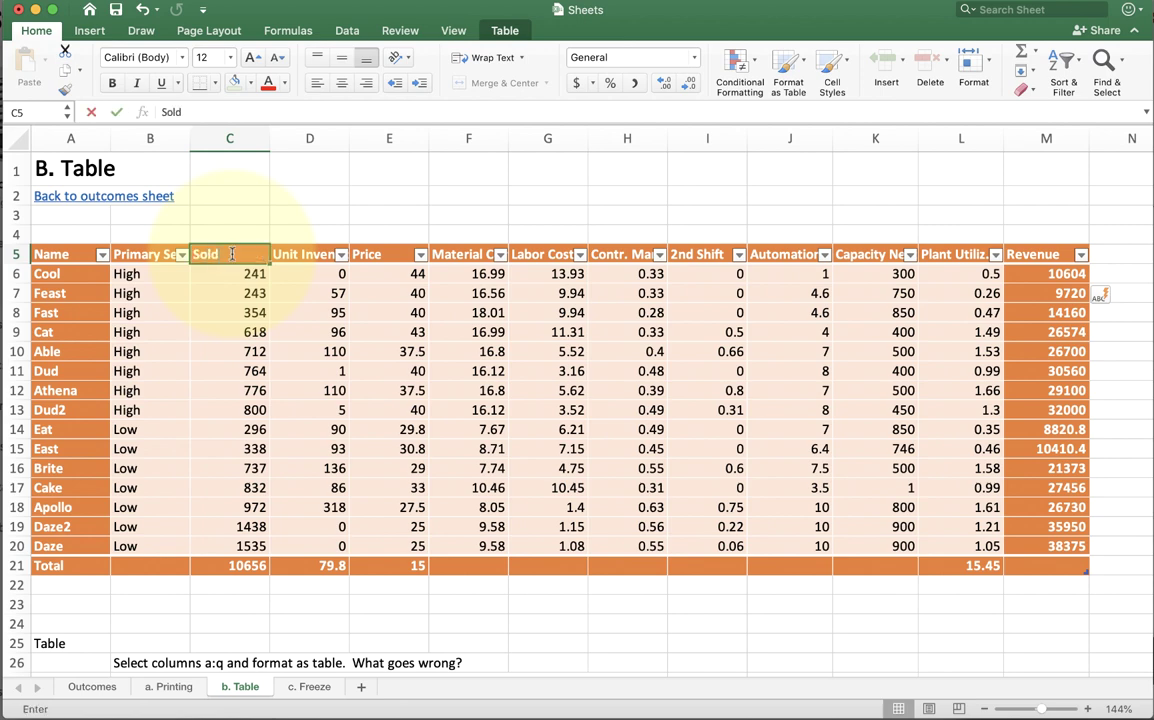
key("Return")
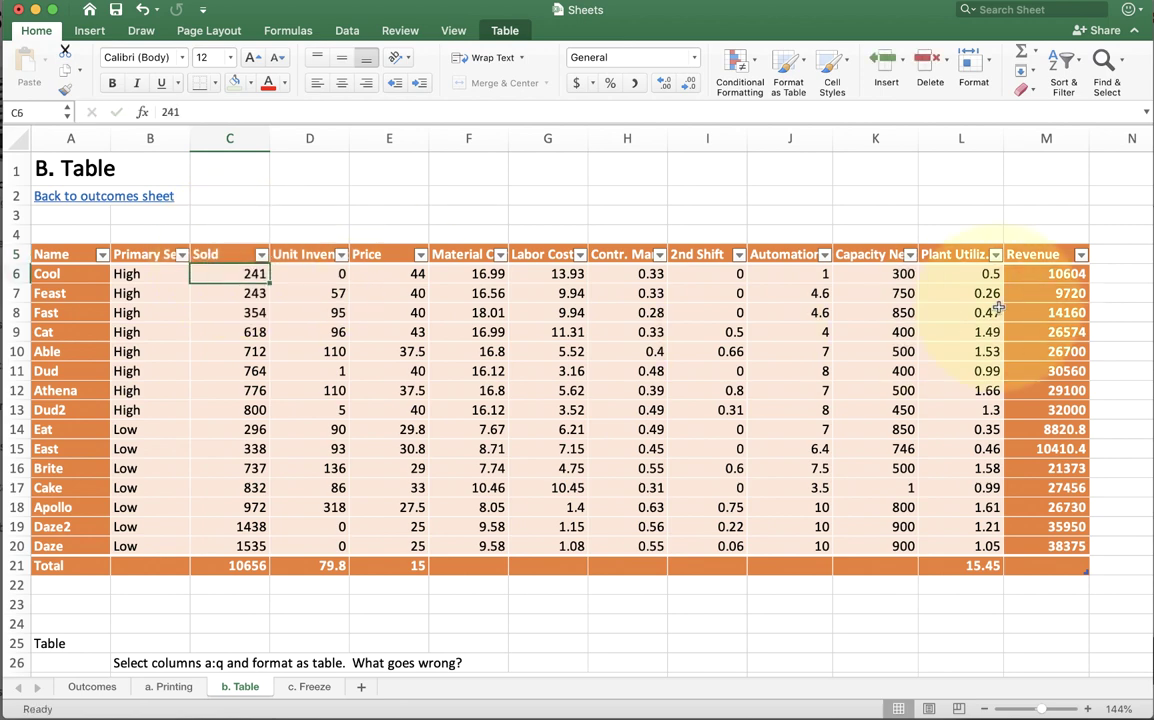
double_click(1053, 268)
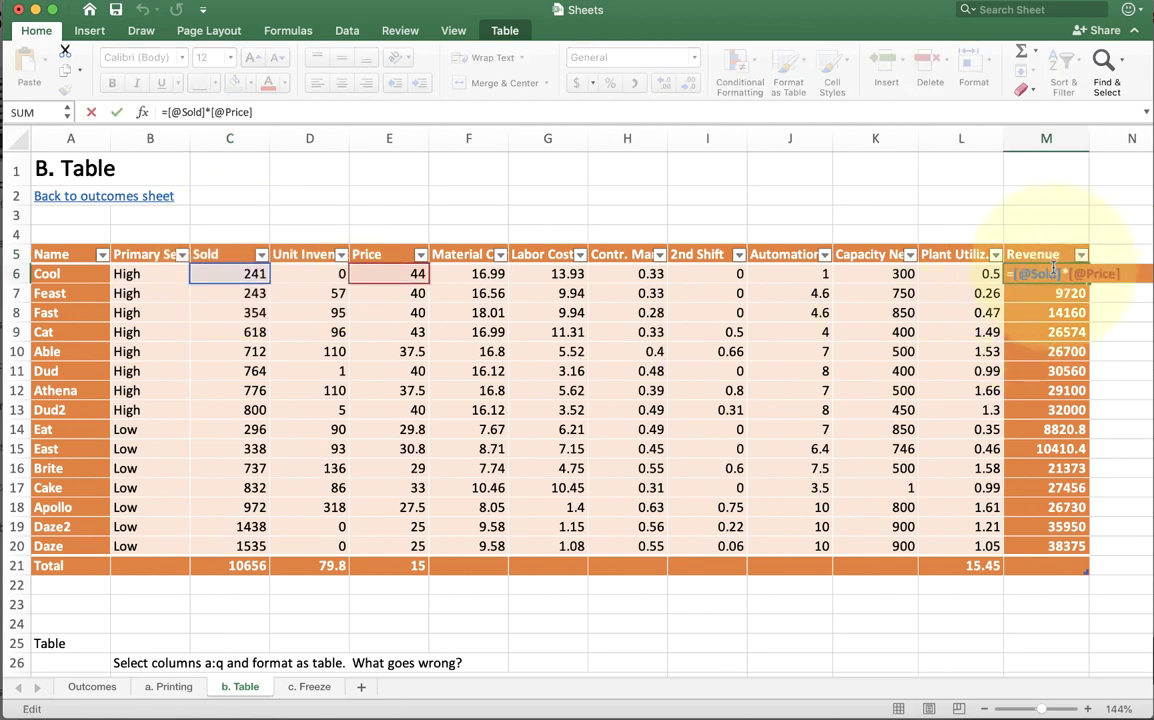
key("Return")
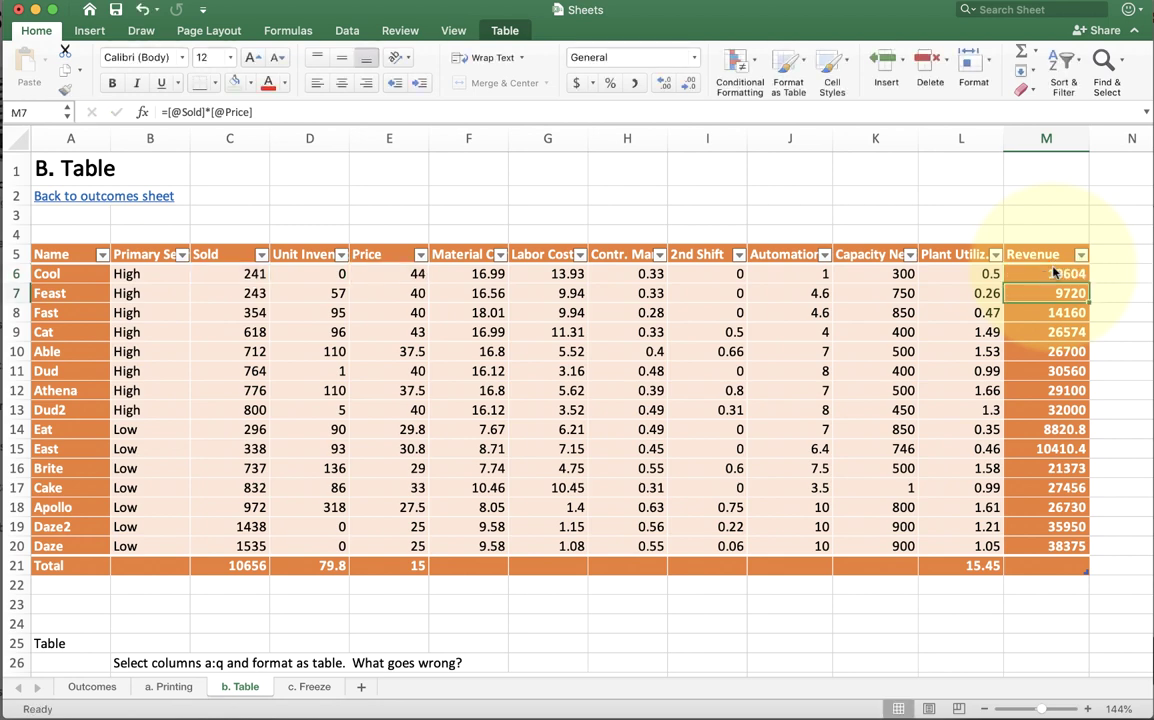
Review the practice instructions starting at row 47 and the unformatted product data below them
scroll(1053, 270, "down", 10)
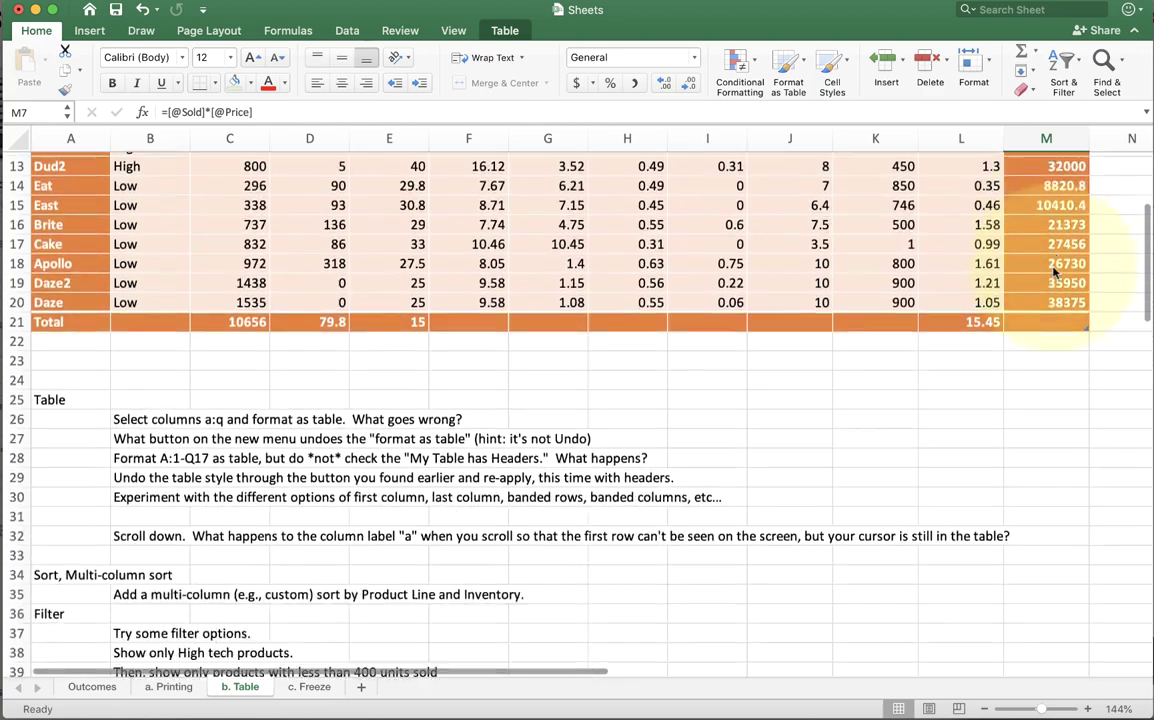
scroll(1053, 272, "down", 10)
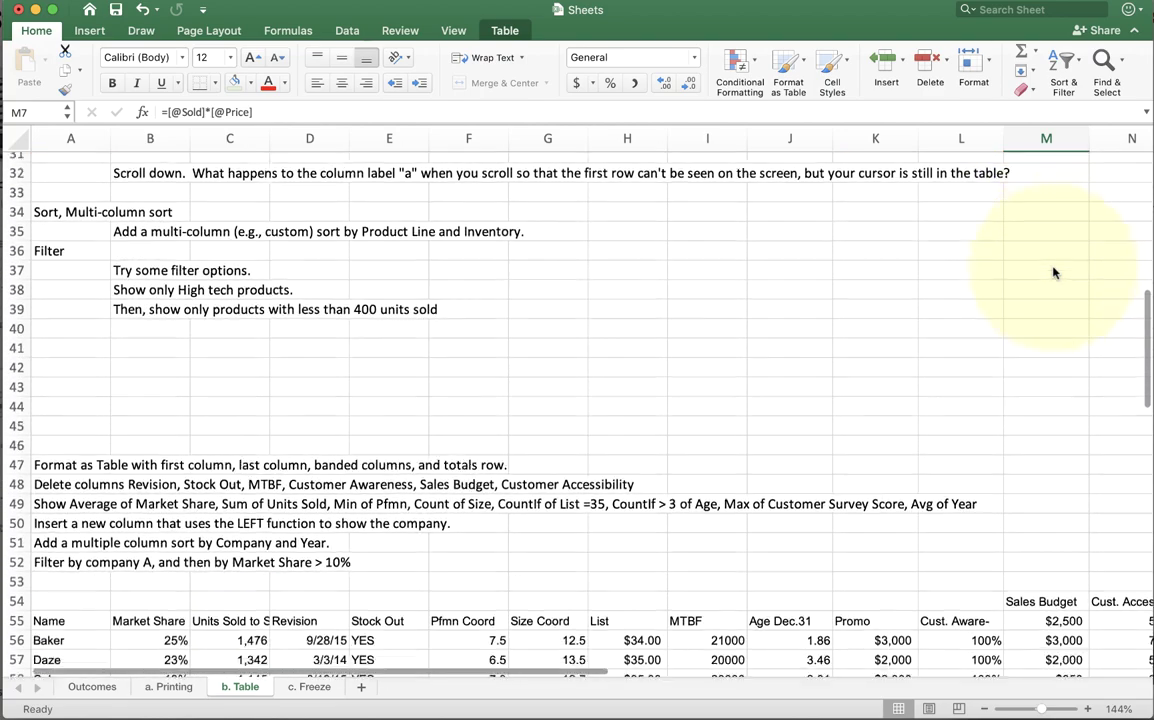
scroll(1053, 272, "down", 8)
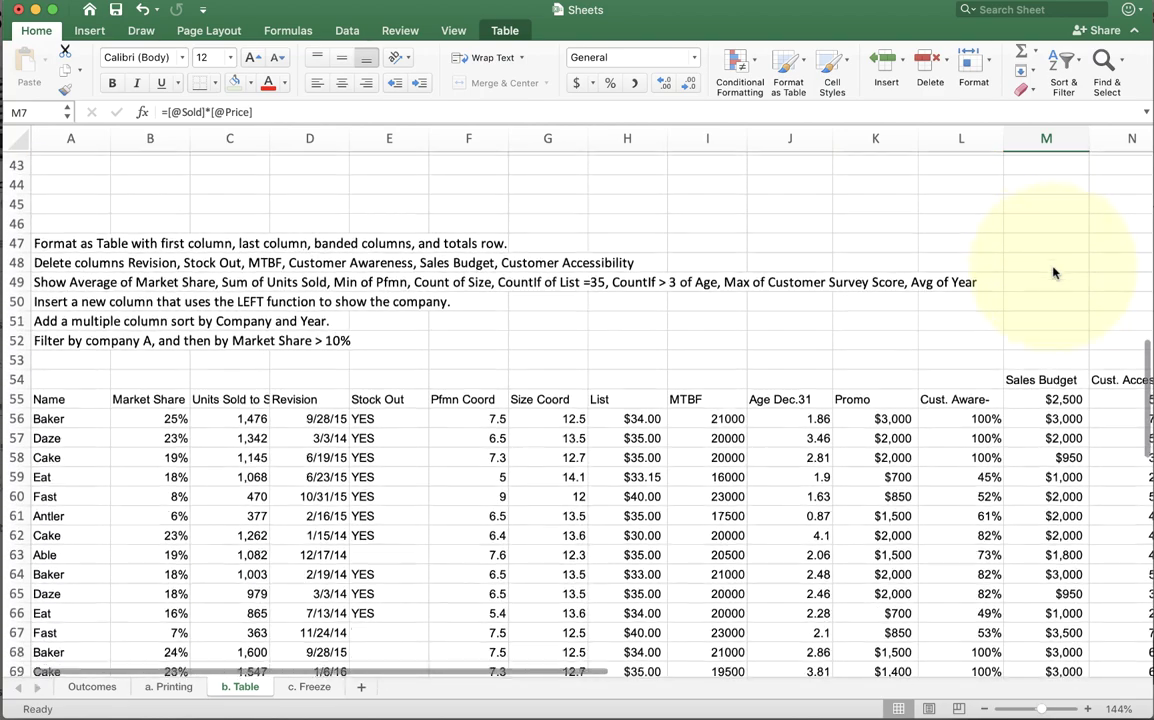
scroll(1053, 272, "down", 1)
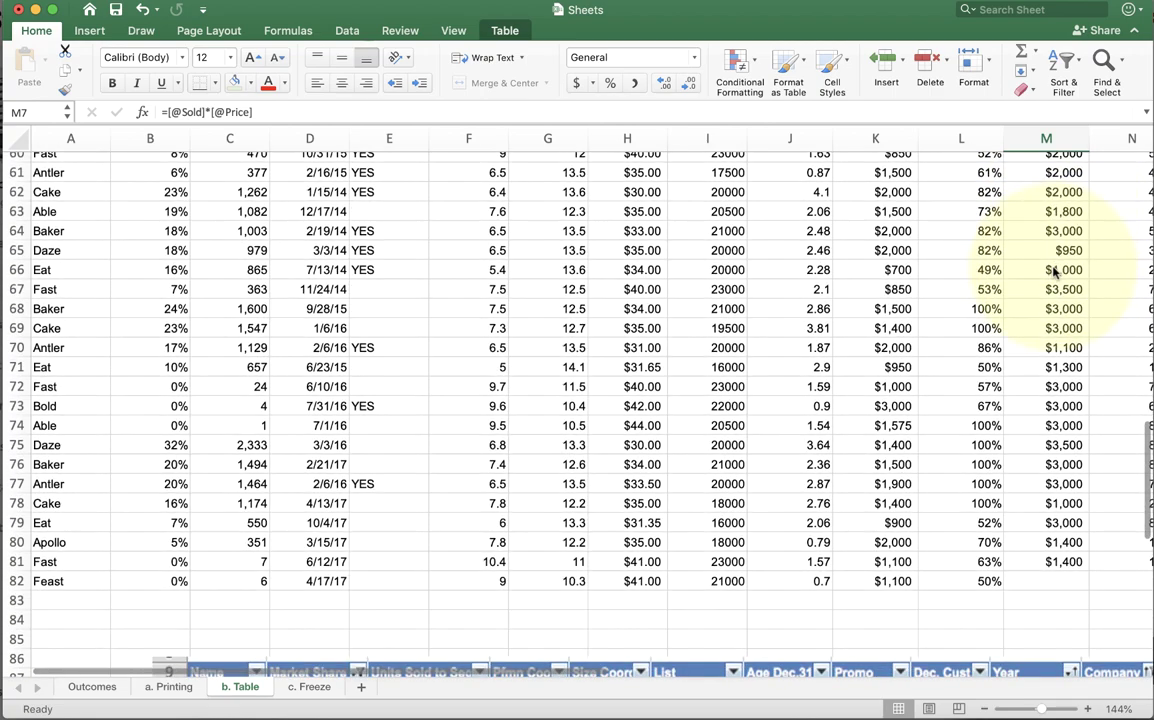